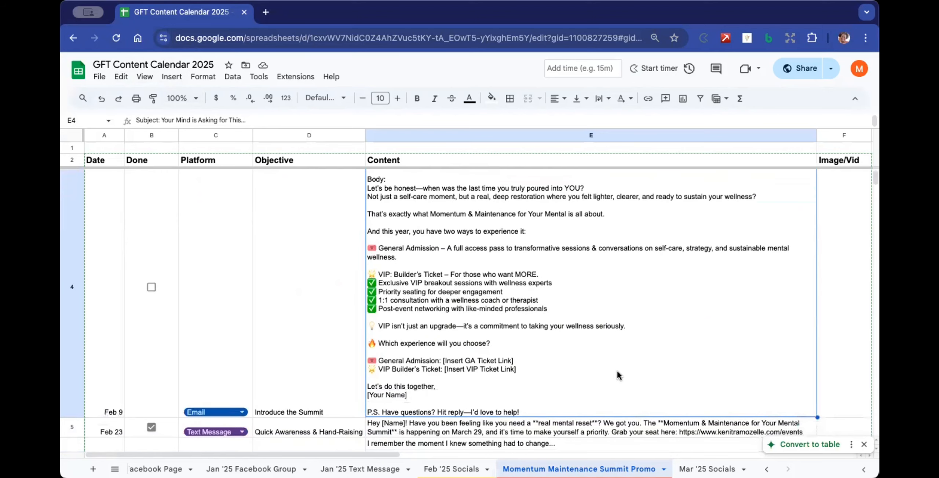
Review the dates, platforms, objectives and content on the Momentum Maintenance Summit Promo sheet, glancing at the Feb '25 Socials sheet for comparison
scroll(503, 362, "down", 20)
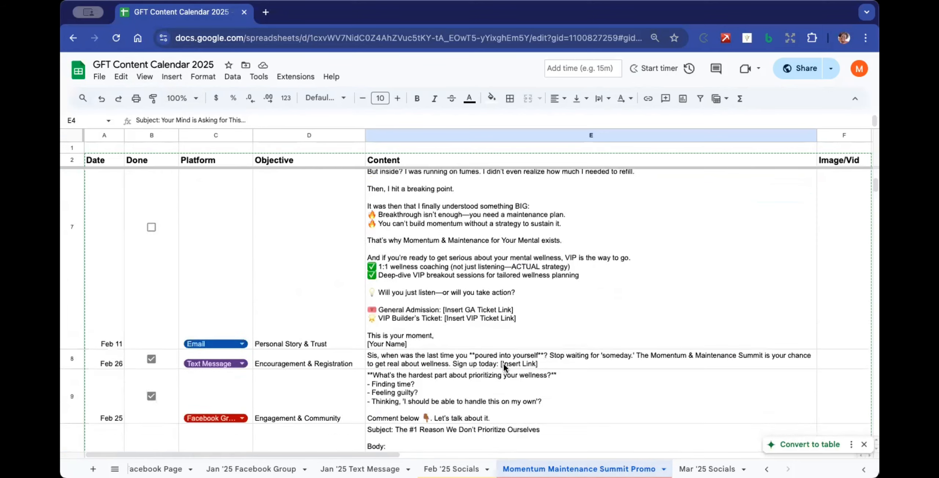
scroll(503, 362, "up", 15)
scroll(503, 362, "up", 5)
left_click(452, 468)
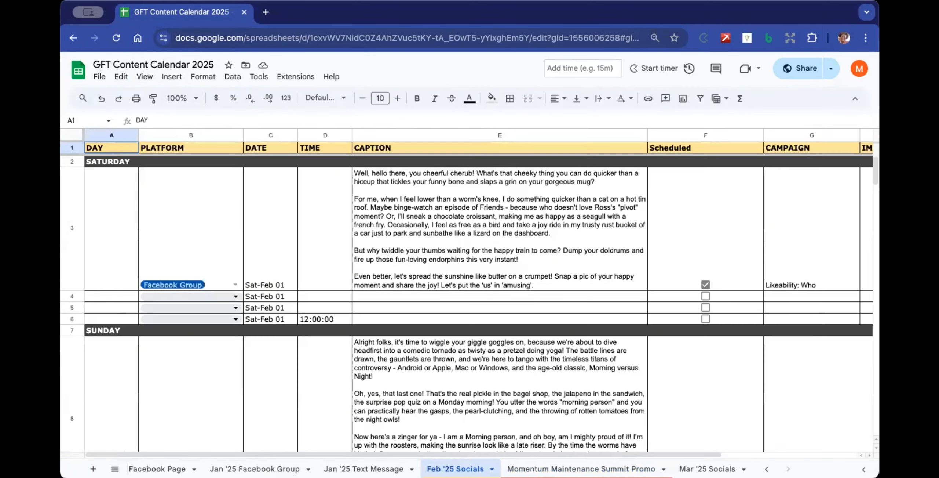
left_click(559, 466)
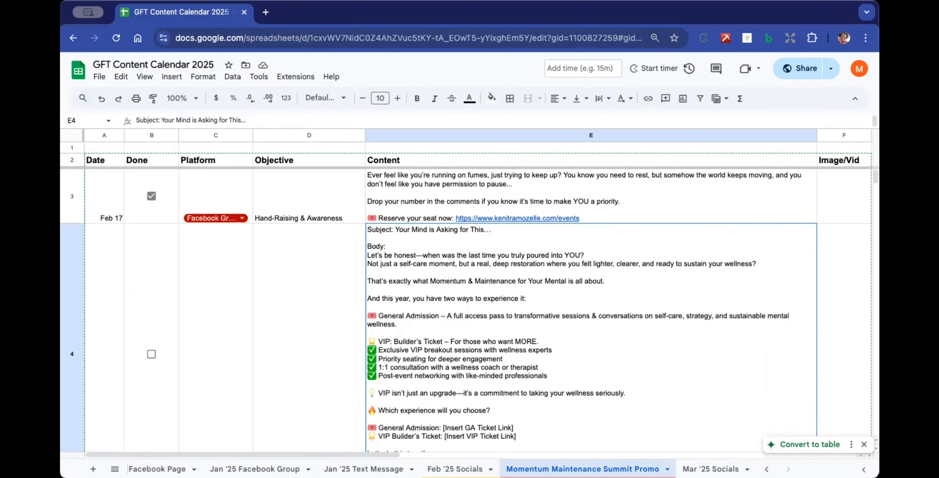
scroll(605, 337, "down", 3)
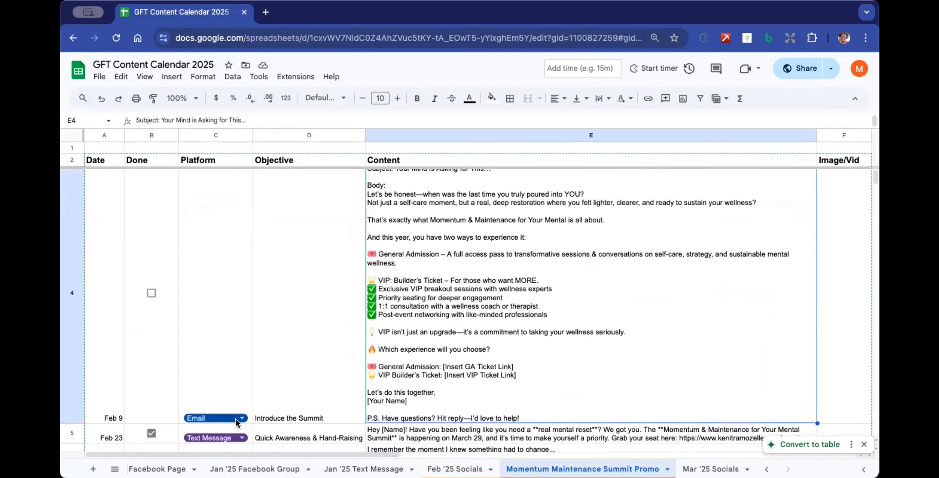
scroll(238, 363, "up", 3)
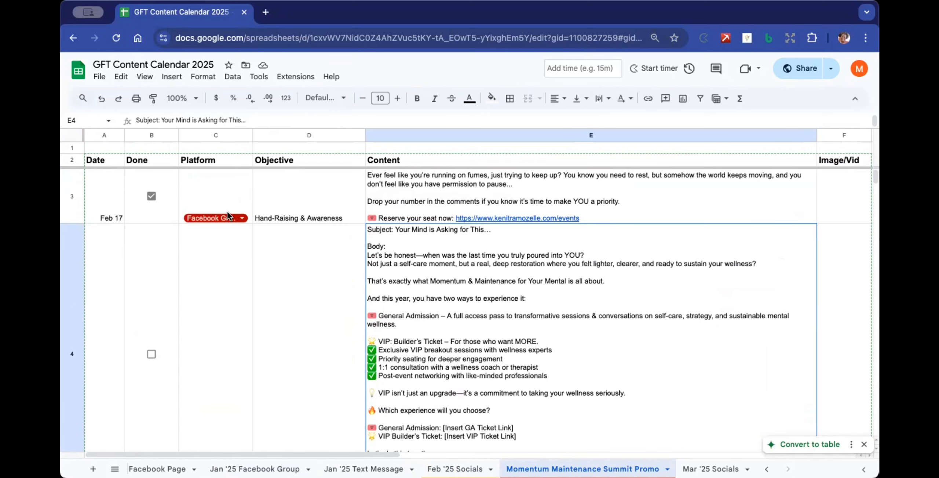
scroll(242, 264, "down", 10)
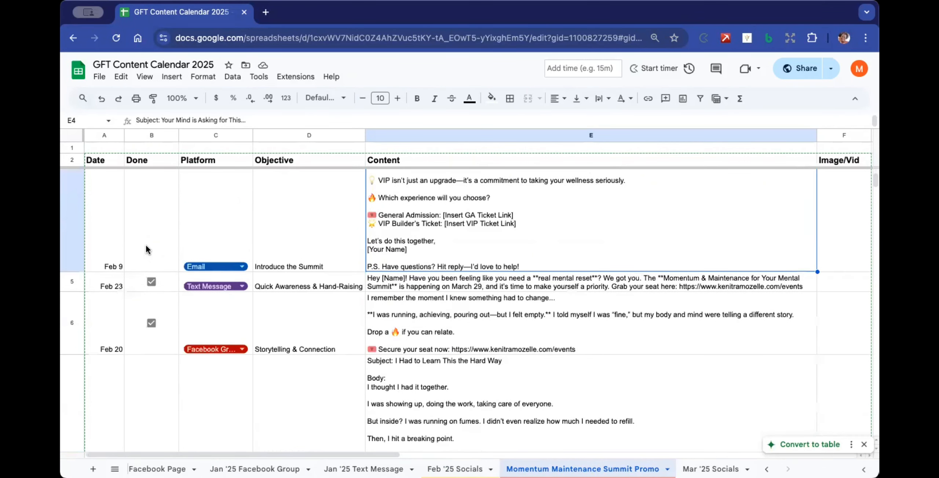
scroll(146, 245, "up", 5)
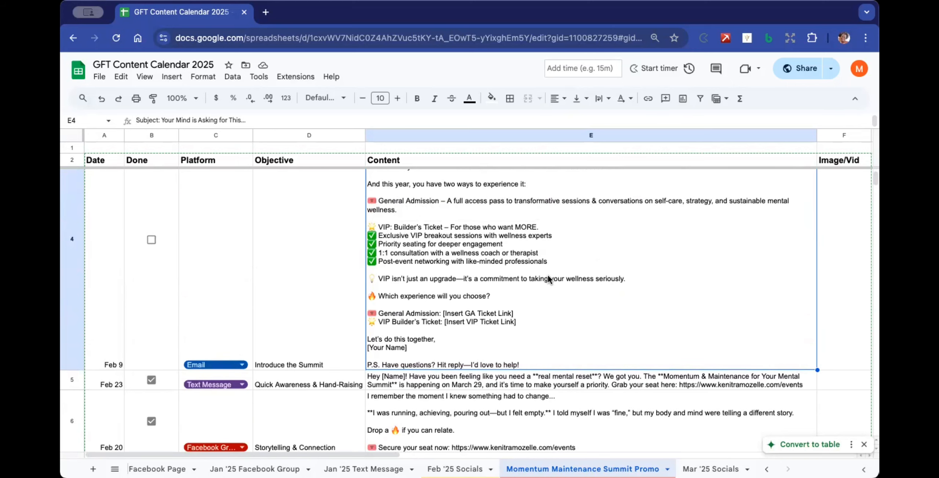
scroll(589, 273, "right", 8)
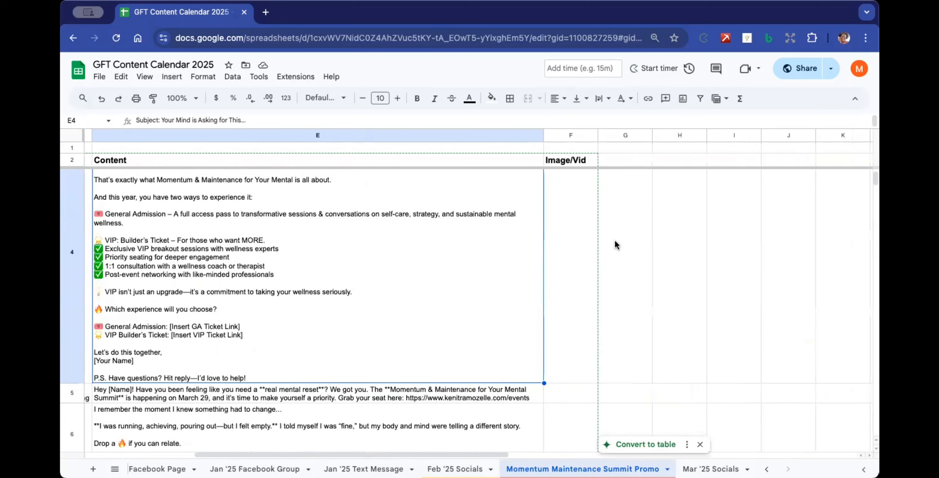
scroll(568, 297, "left", 8)
scroll(568, 296, "down", 10)
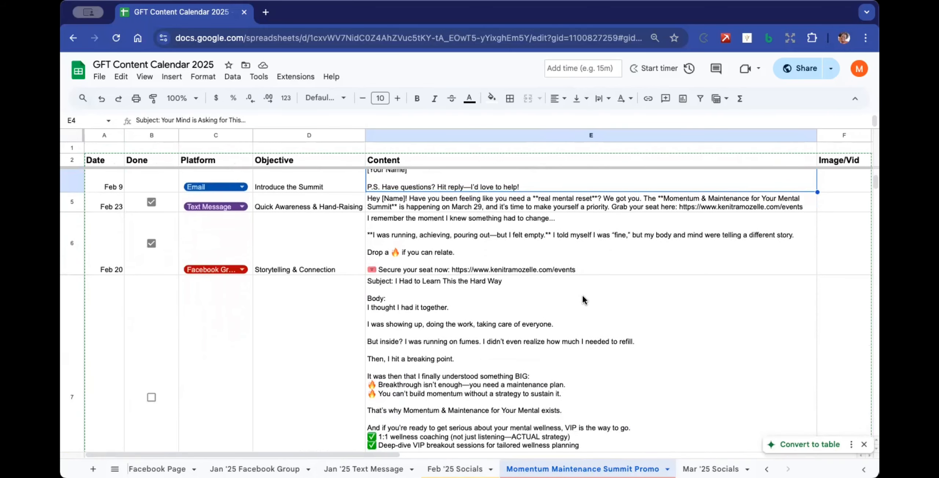
Check the Momentum Maintenance Summit Promo entry on the Mar '25 Socials sheet against the scheduled messages on the promo sheet
left_click(711, 468)
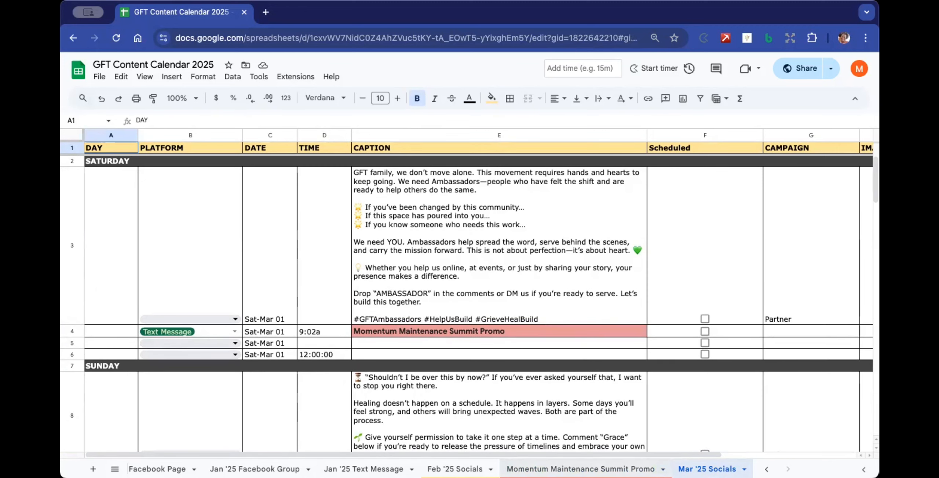
left_click(430, 330)
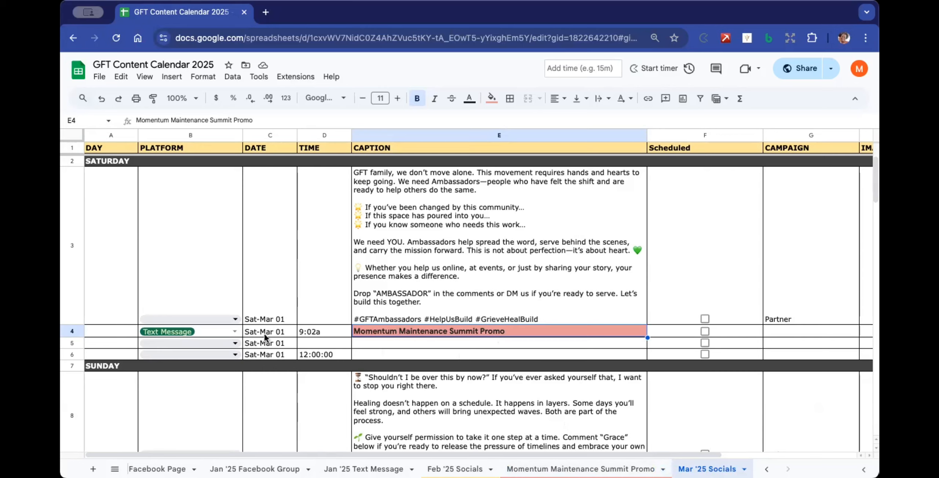
left_click(581, 469)
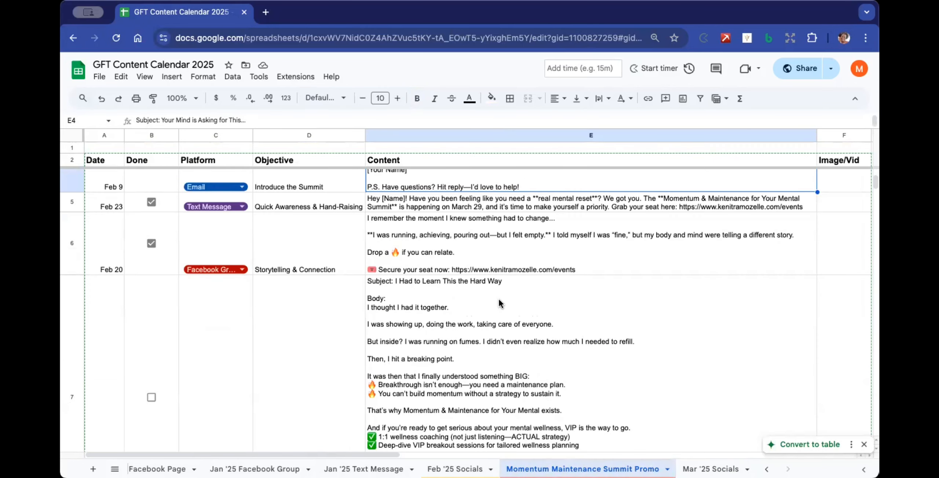
scroll(428, 350, "down", 10)
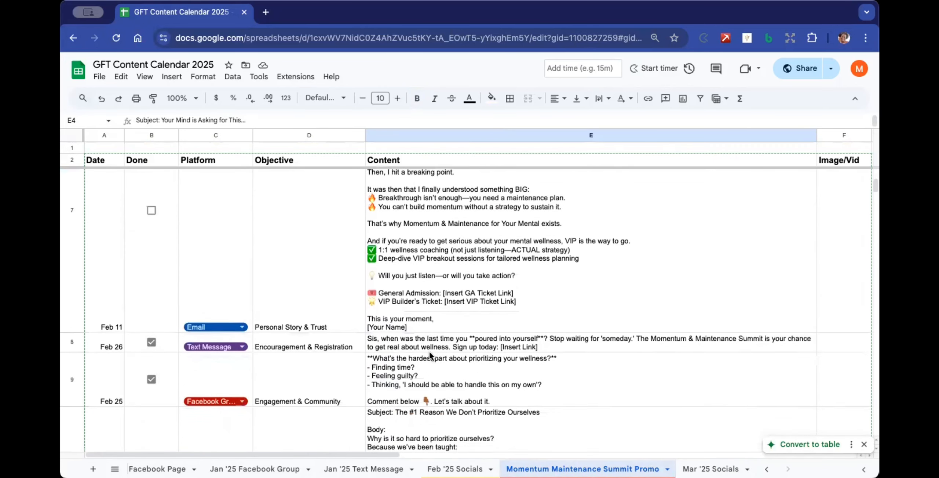
scroll(429, 354, "down", 2)
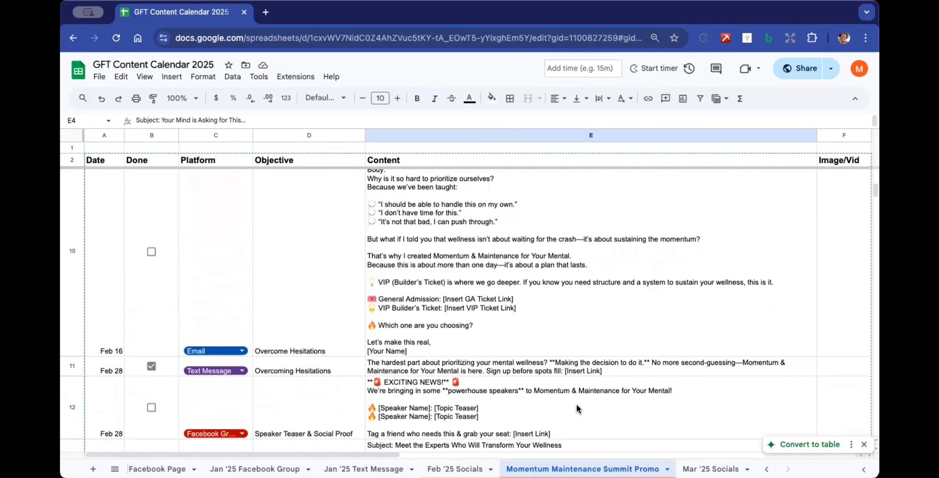
scroll(553, 327, "up", 10)
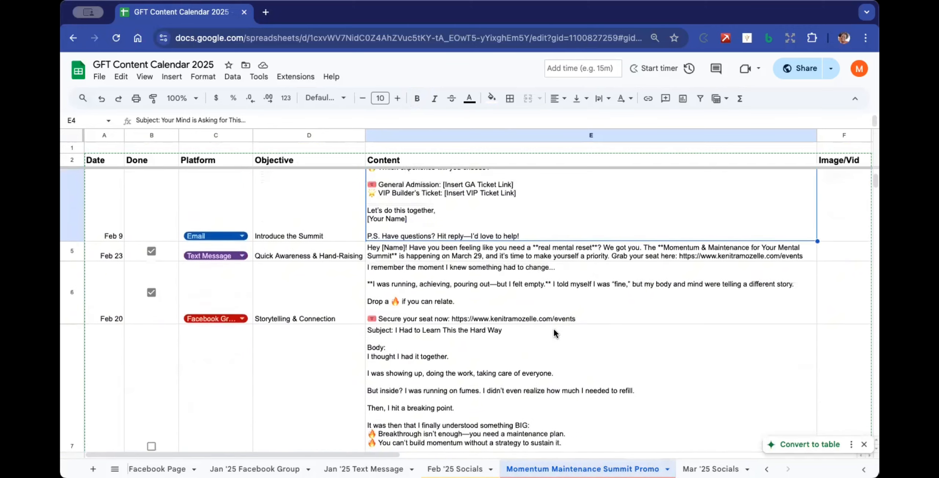
scroll(553, 327, "up", 8)
Copy the content cell of the "Introduce the Summit" email dated Feb 9 on the promo sheet
left_click(587, 217)
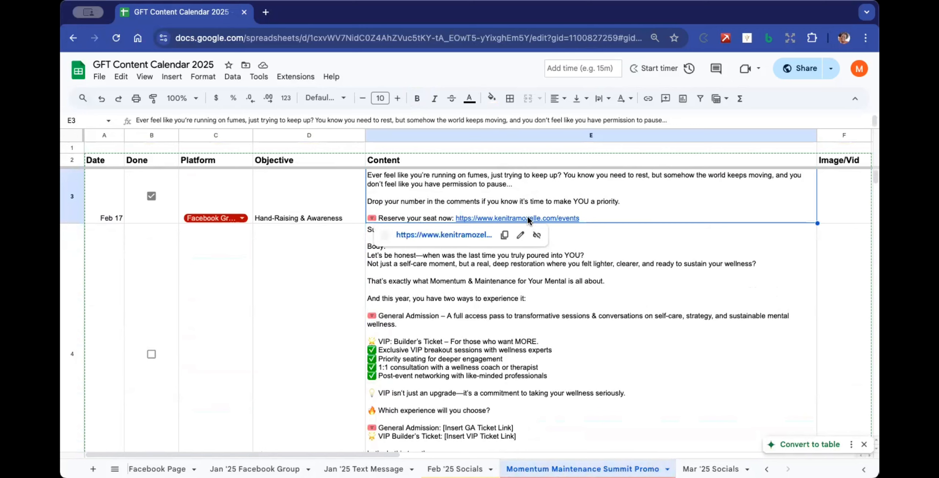
left_click(508, 355)
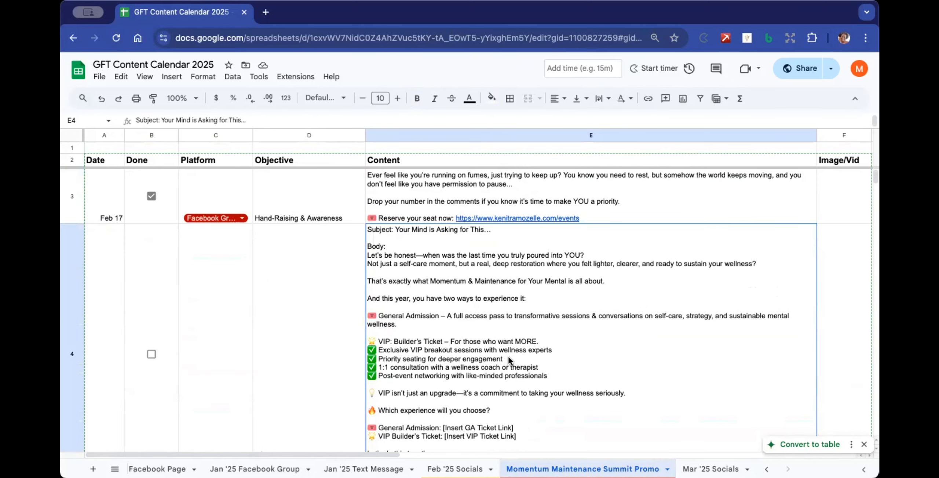
scroll(507, 355, "down", 3)
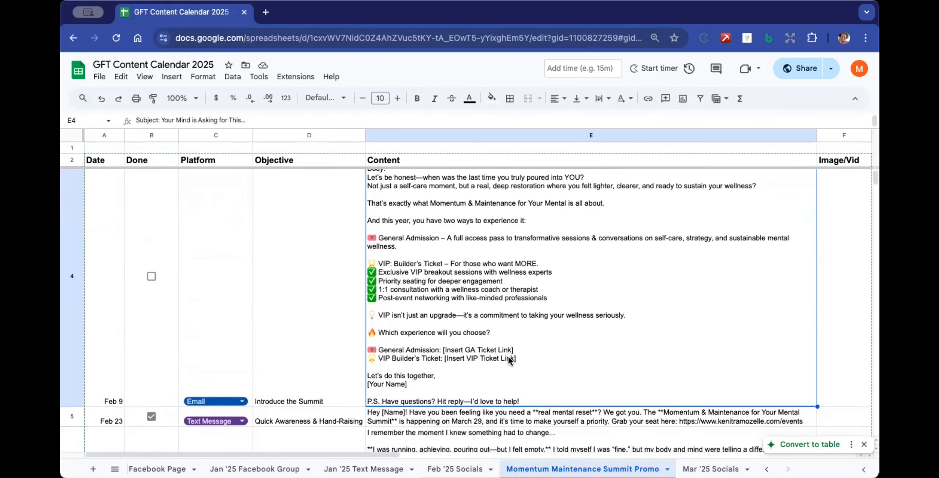
scroll(508, 355, "down", 1)
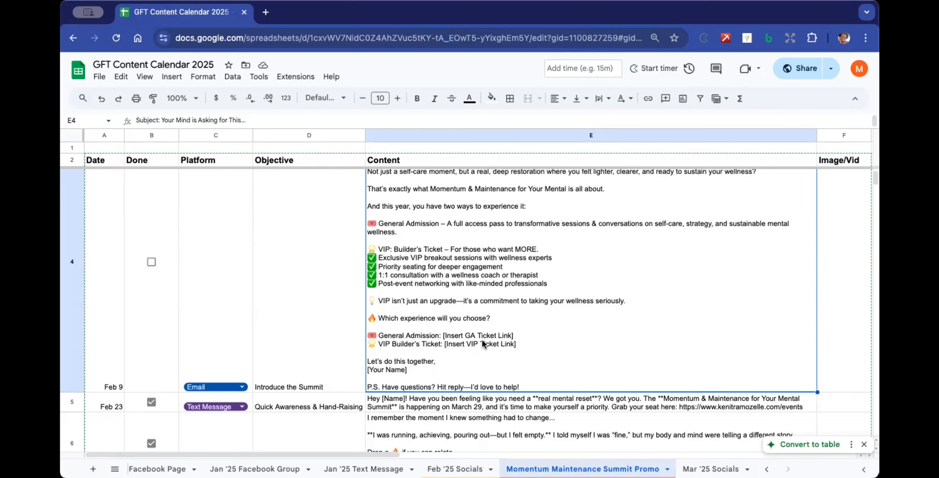
scroll(477, 290, "up", 2)
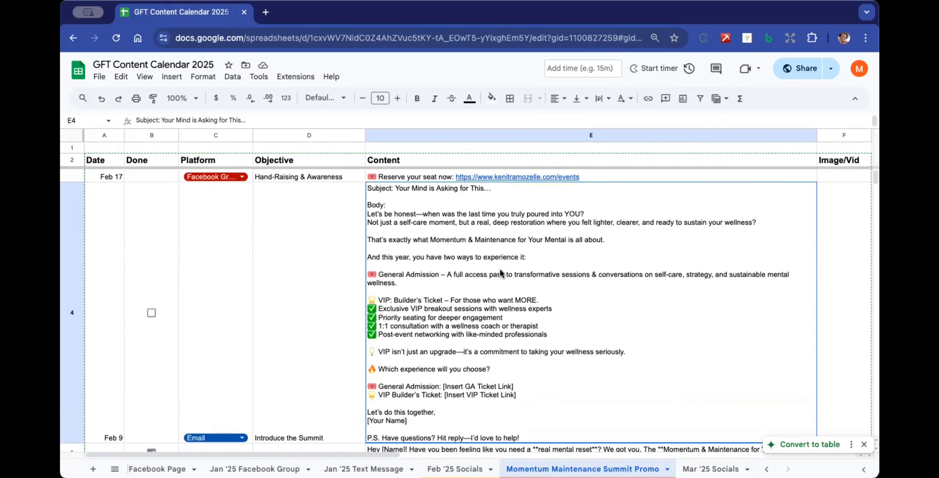
key("ctrl+c")
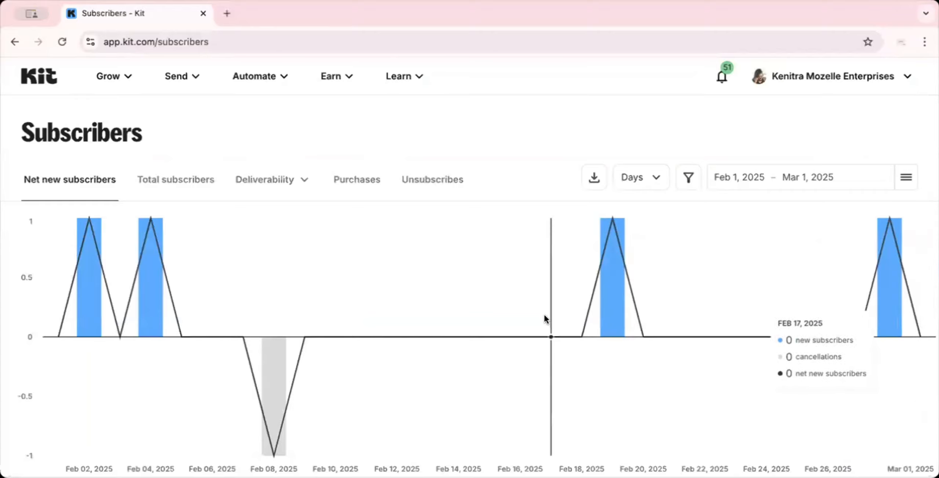
Switch to Kit and examine the Subscribers page's net new subscribers chart and its summary statistics
scroll(320, 255, "down", 5)
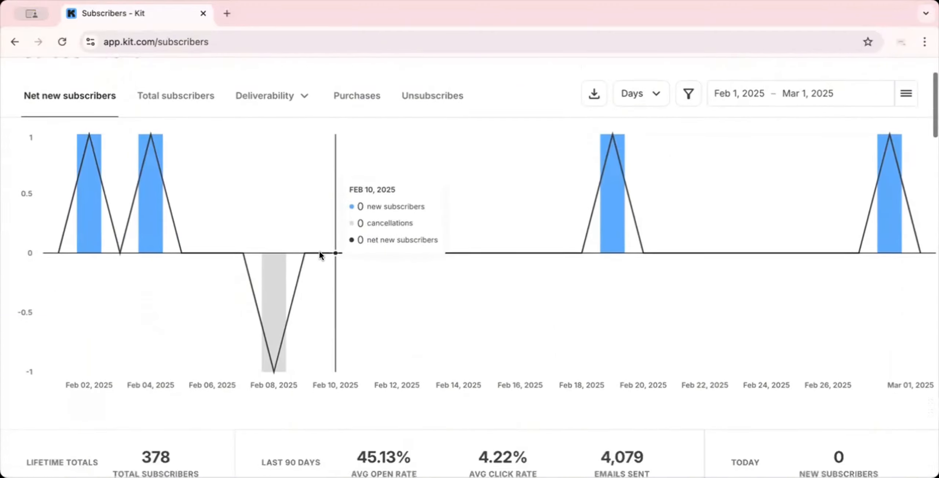
scroll(320, 255, "up", 5)
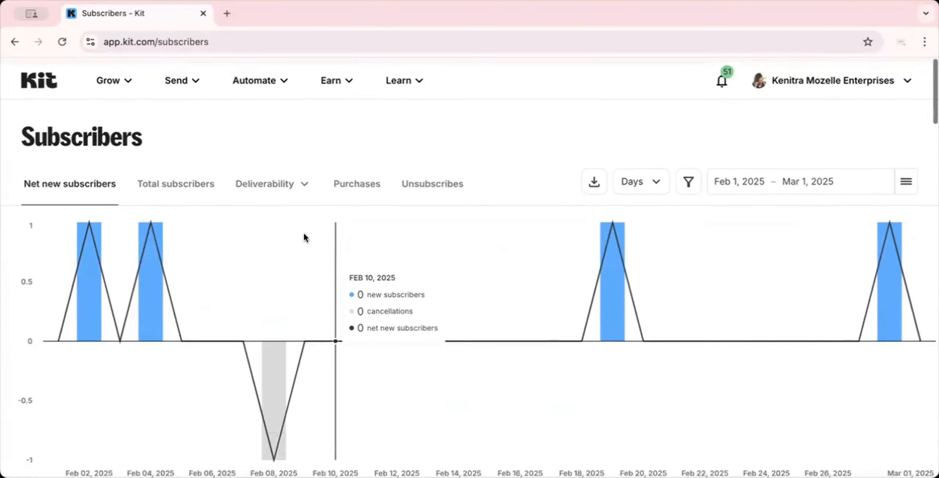
left_click(112, 76)
left_click(159, 131)
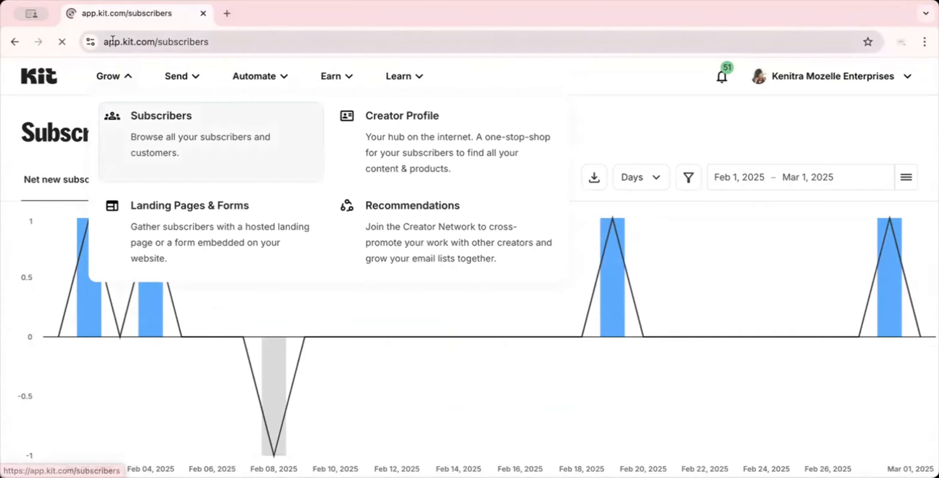
scroll(193, 173, "down", 2)
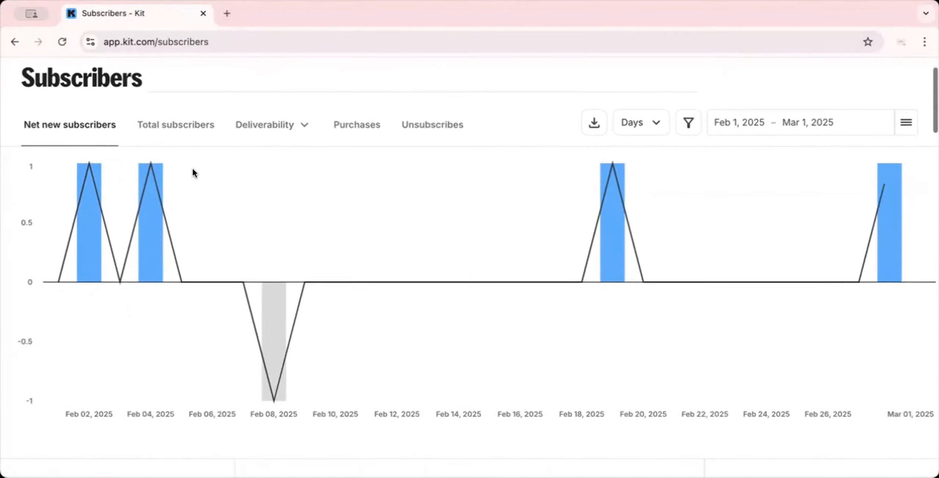
scroll(193, 173, "up", 1)
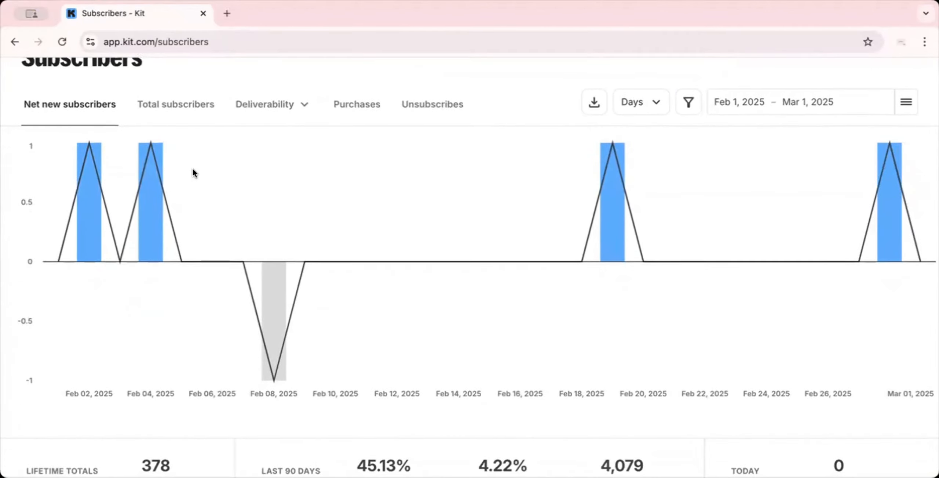
scroll(194, 173, "up", 1)
scroll(193, 172, "down", 1)
scroll(193, 172, "up", 2)
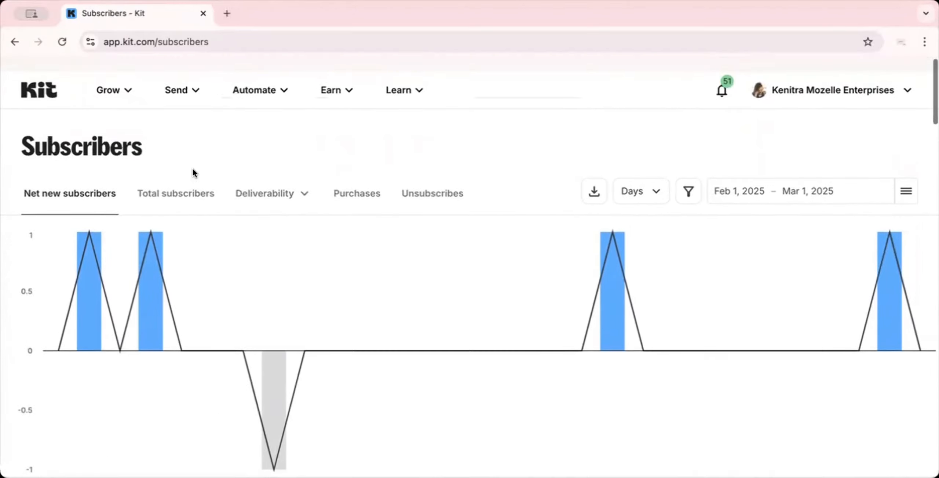
scroll(193, 172, "down", 3)
scroll(192, 171, "down", 1)
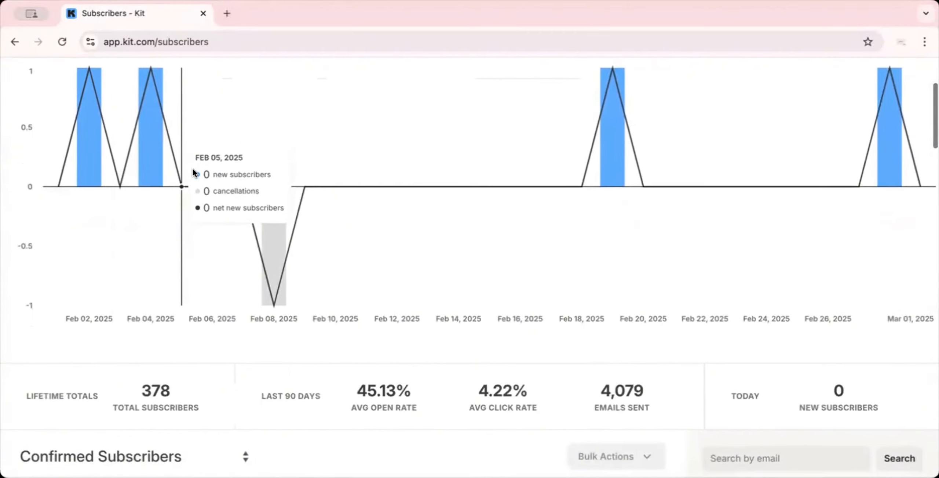
scroll(192, 167, "down", 1)
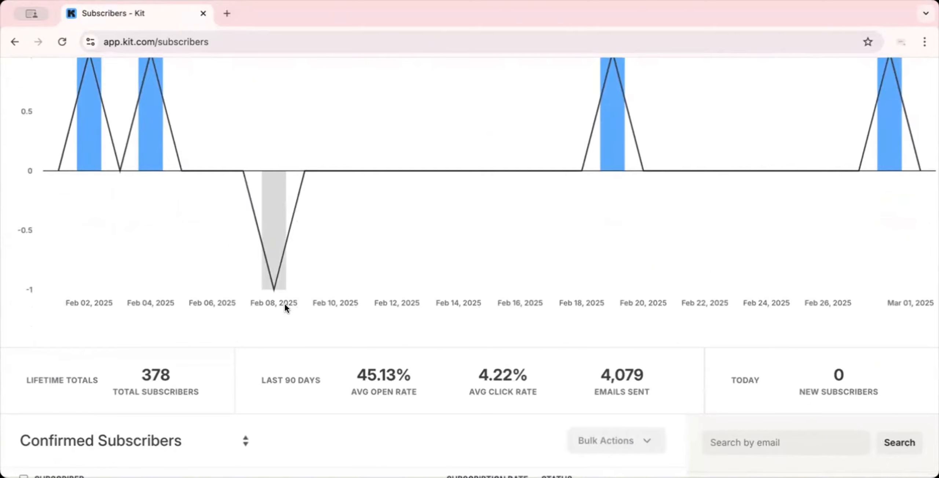
scroll(284, 302, "up", 5)
Open the Broadcasts list and create a new broadcast
left_click(123, 79)
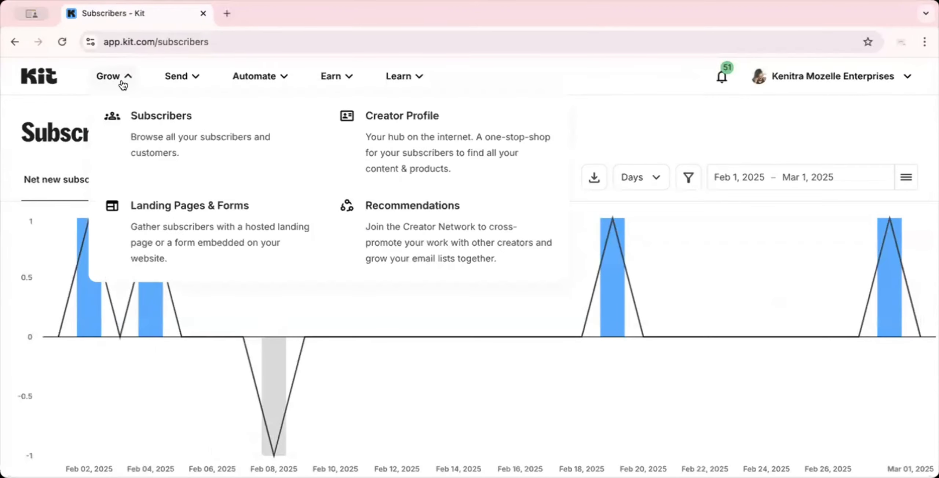
left_click(178, 76)
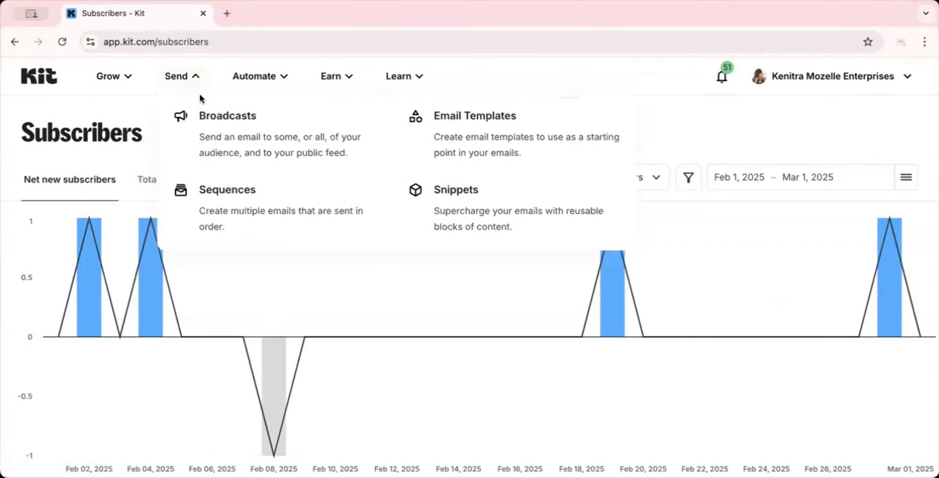
left_click(215, 135)
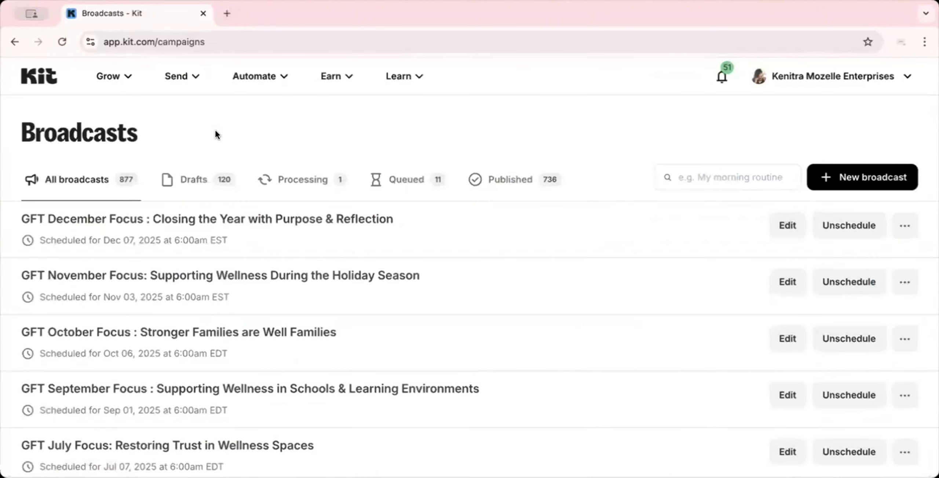
left_click(833, 179)
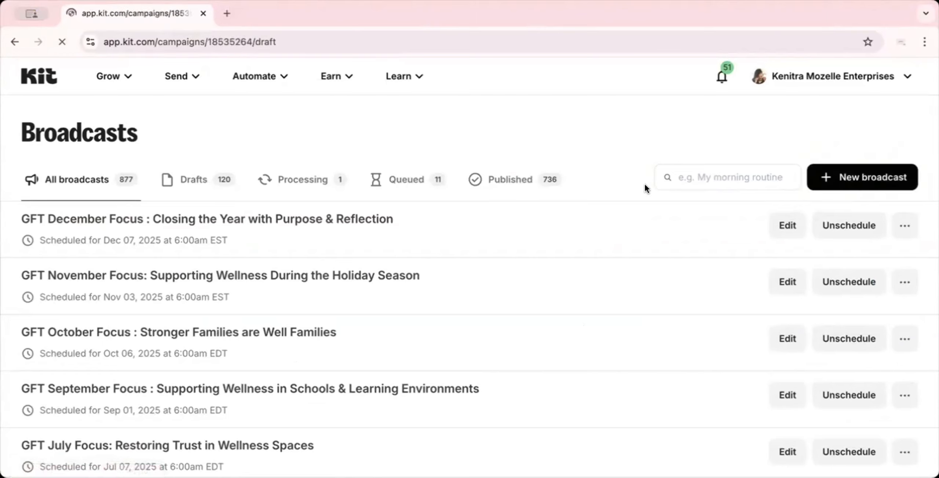
Paste the copied summit email text into the body of the new broadcast
left_click(105, 274)
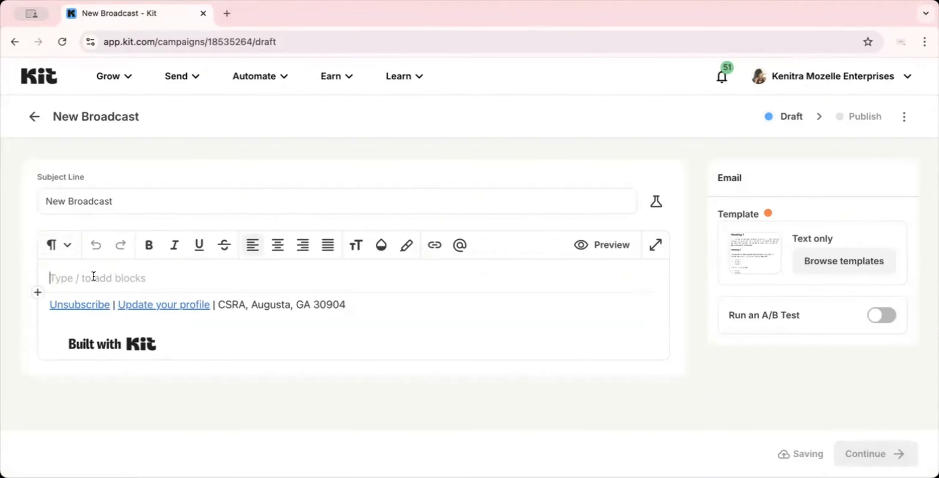
key("super+v")
scroll(162, 209, "up", 10)
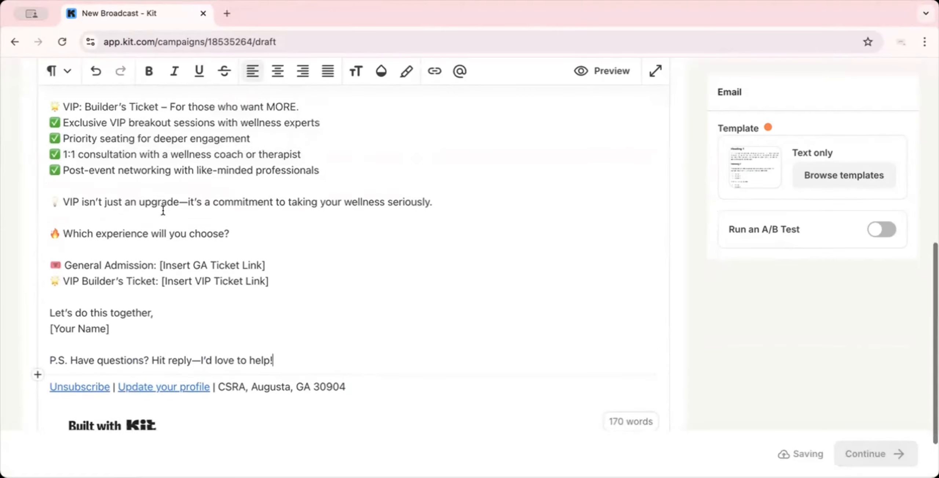
Move the body's "Subject: Your Mind is Asking for This..." line into the Subject Line field and replace its "Subject: " prefix with "\"
scroll(163, 209, "up", 5)
left_click(238, 276)
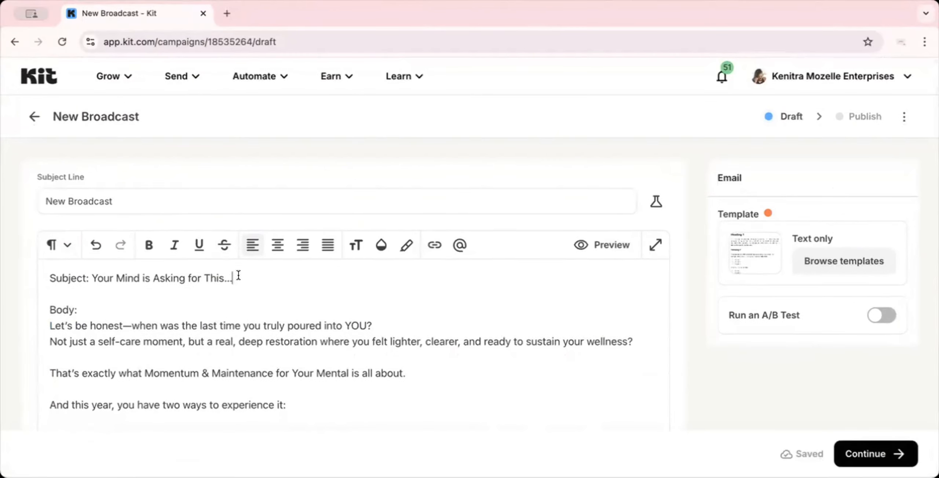
triple_click(238, 274)
key("BackSpace")
left_click(193, 188)
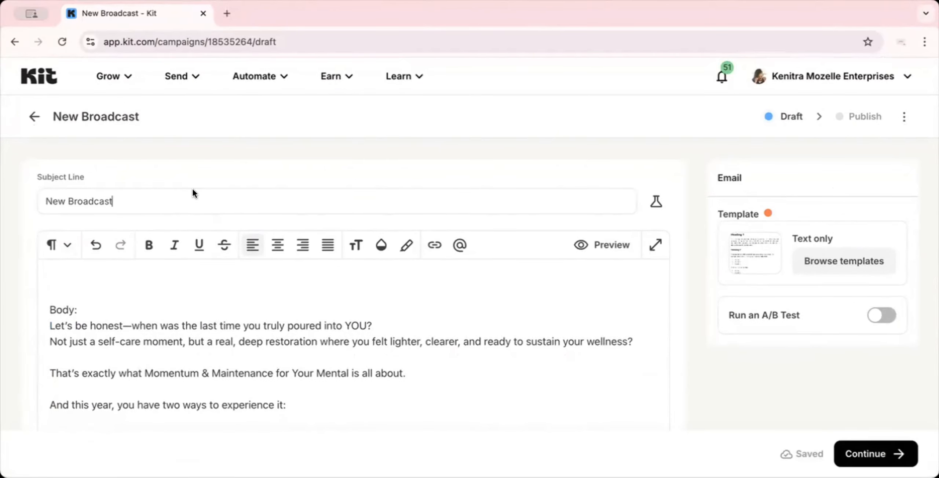
key("super+v")
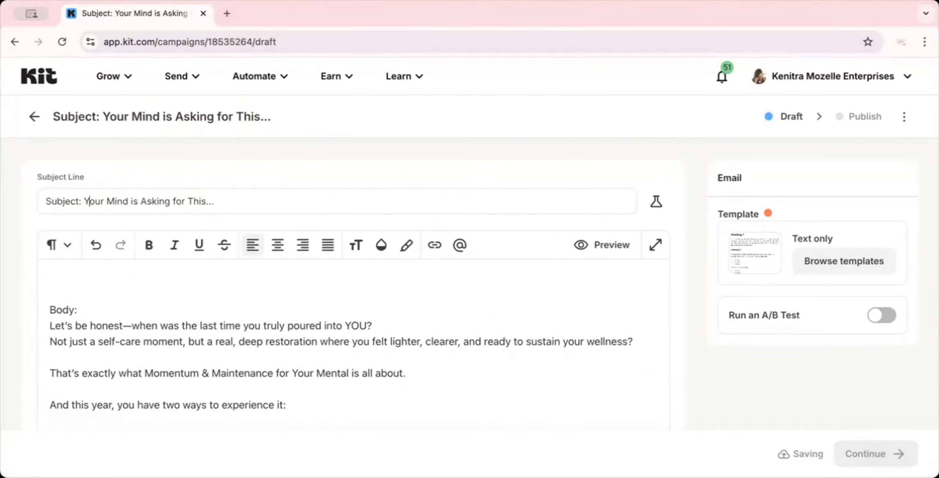
left_click_drag(85, 201, 46, 201)
type("\\")
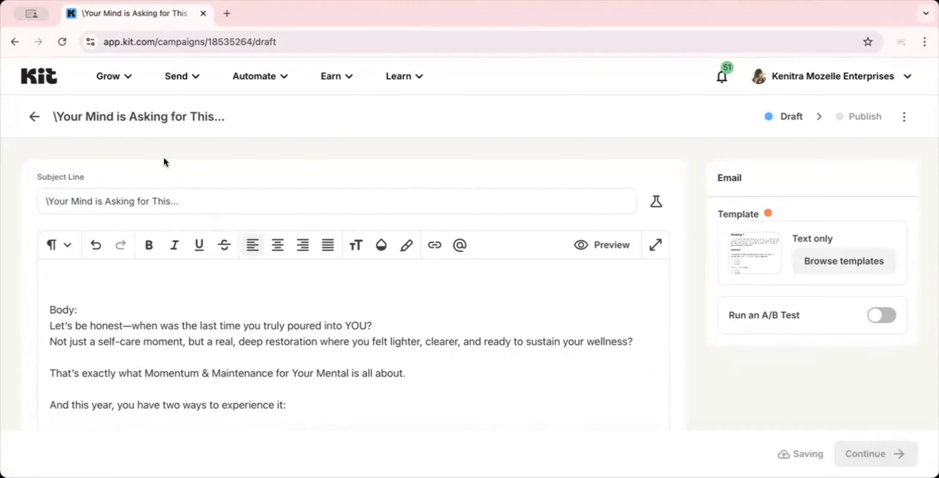
Remove the "Body:" label and surplus blank lines, leaving one empty line above "Let's be honest" for a greeting
left_click(99, 298)
key("shift+Up")
key("shift+Up")
key("BackSpace")
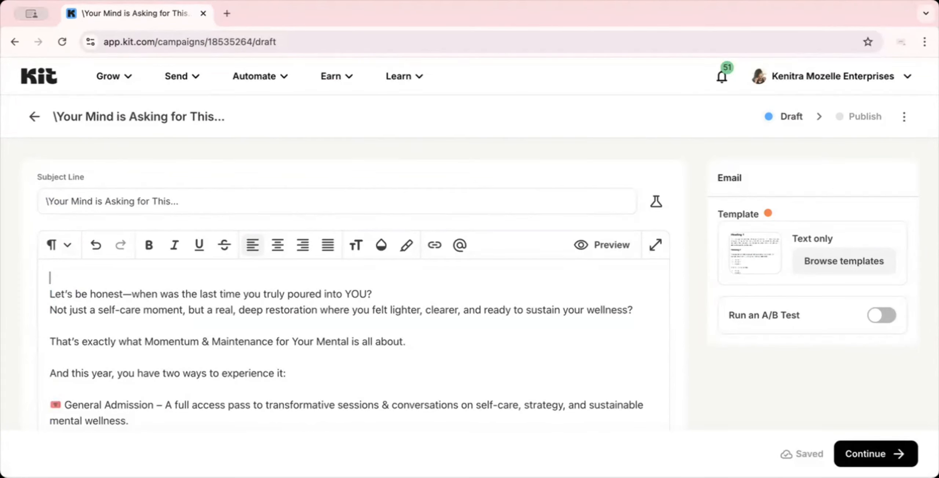
key("Return")
key("Up")
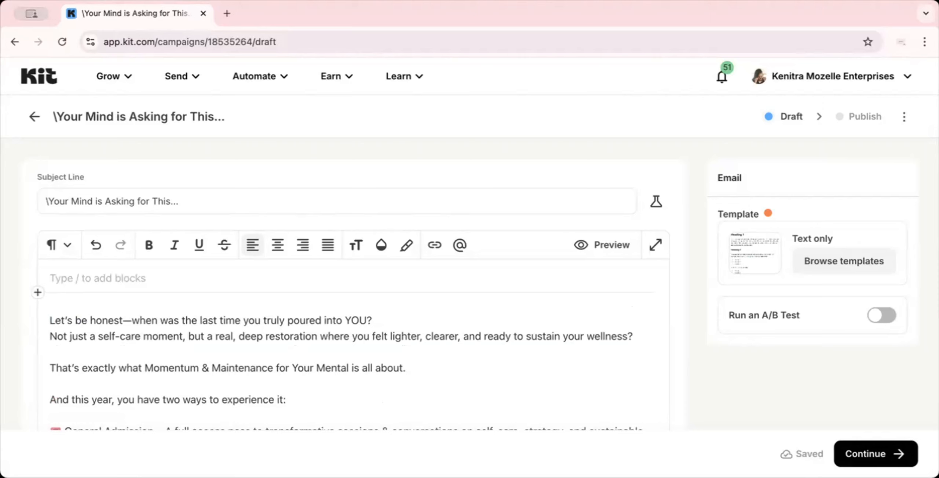
key("Down")
key("Down")
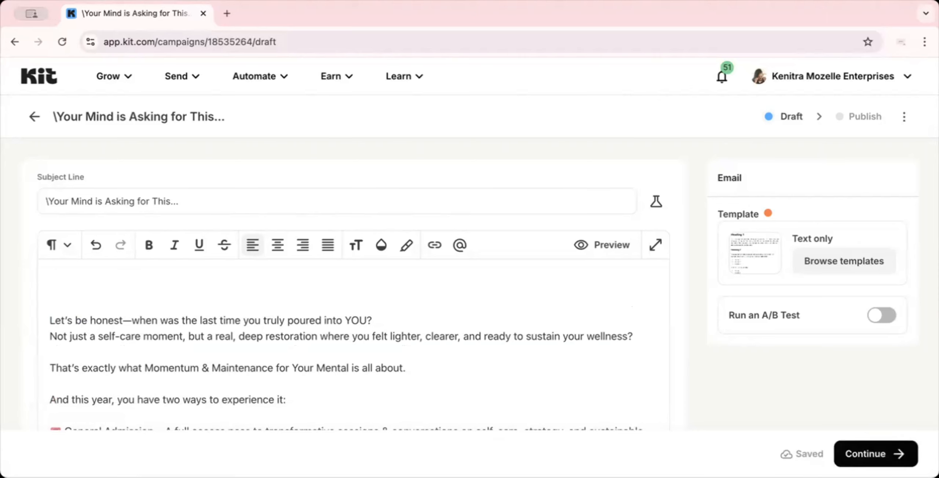
key("BackSpace")
key("Up")
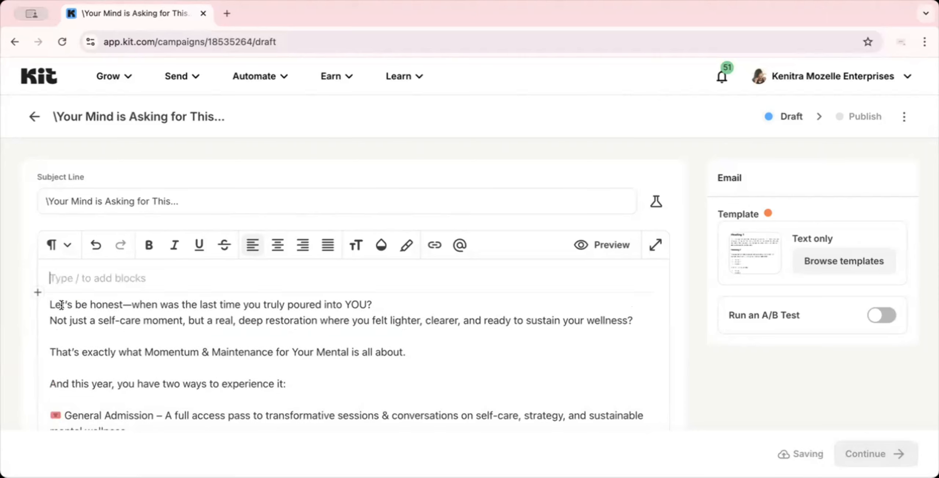
Insert the Personalized greeting snippet in the empty line above the opening paragraph
left_click(37, 292)
scroll(100, 389, "down", 1)
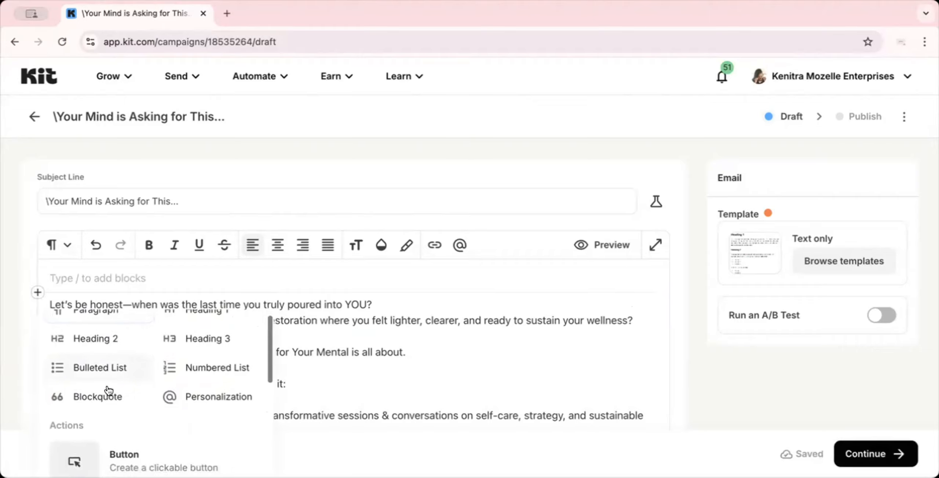
left_click(201, 394)
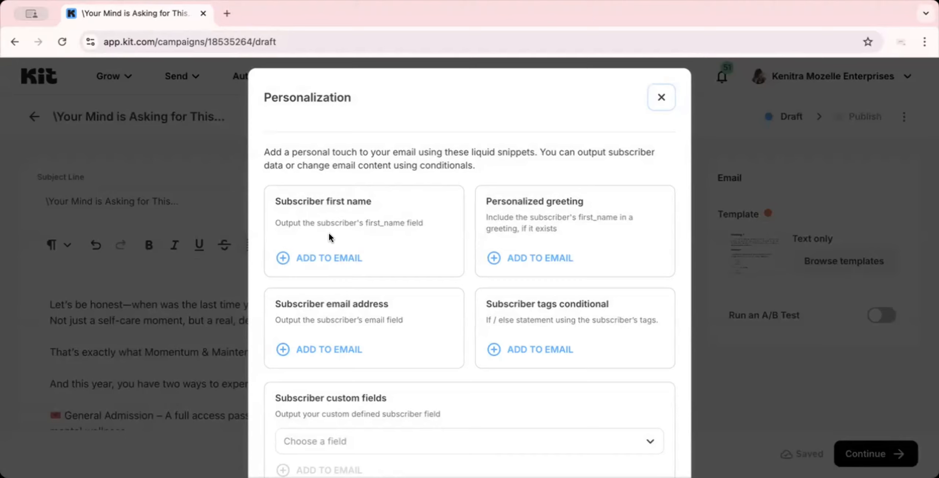
left_click(549, 261)
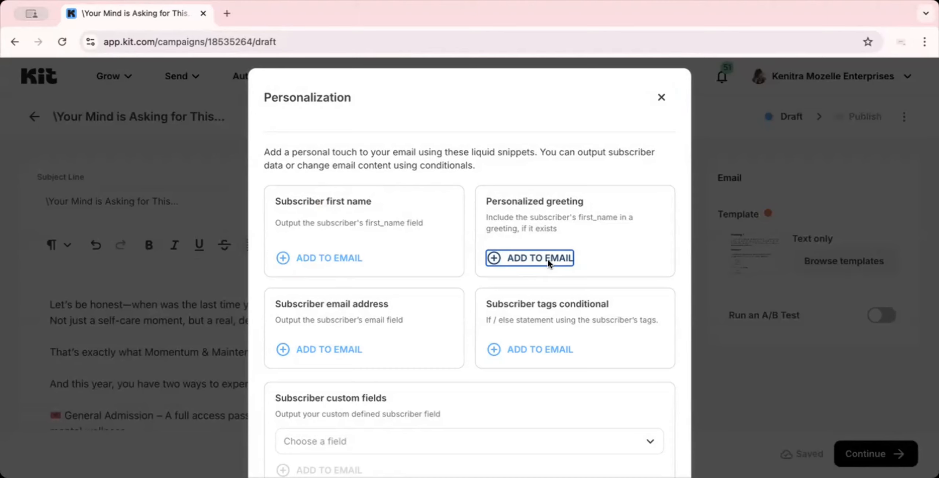
left_click(547, 258)
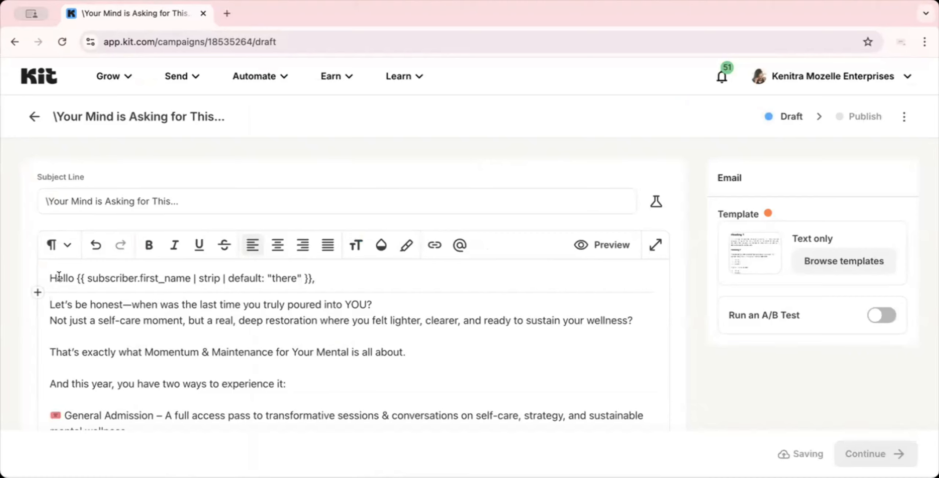
Change the greeting word "Hello" to "Hey" before the subscriber first name snippet
left_click_drag(50, 276, 71, 275)
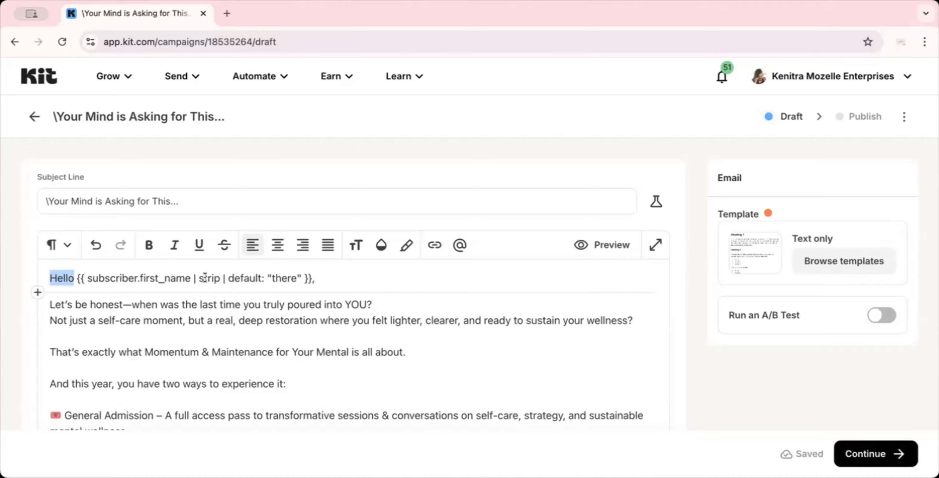
double_click(286, 277)
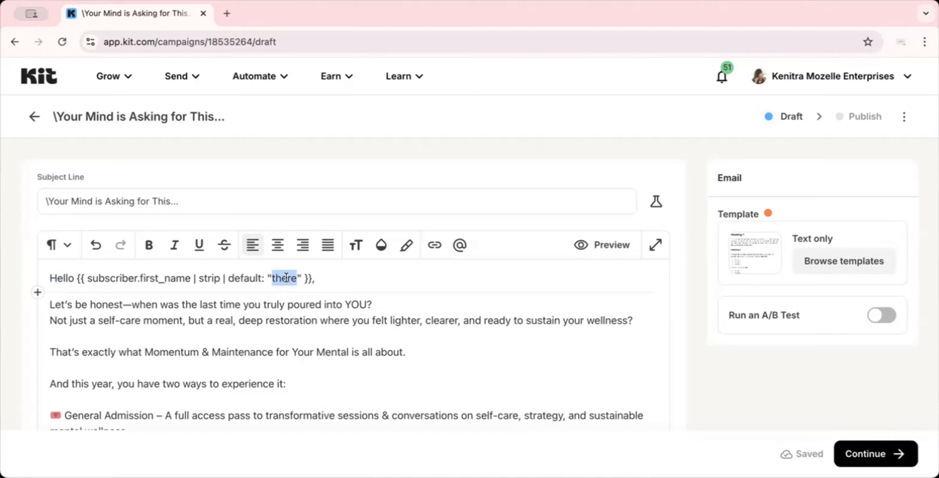
double_click(60, 278)
type("Hey")
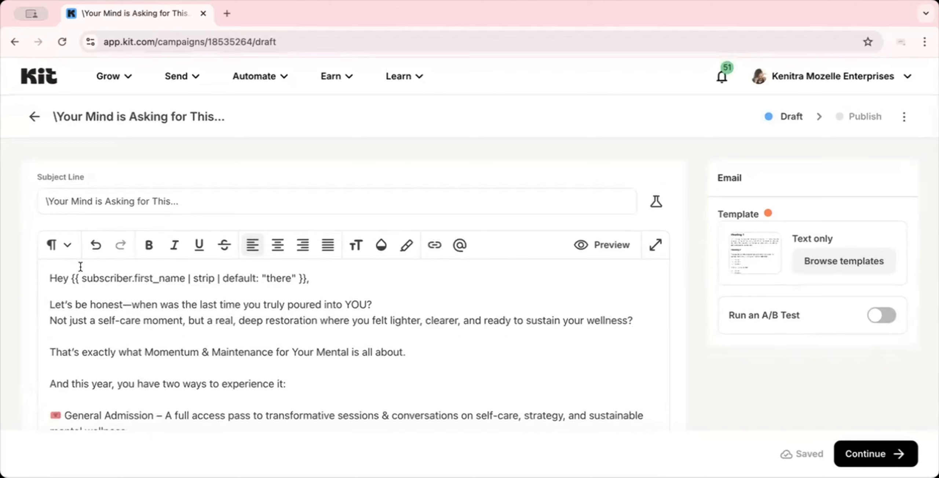
Add a "[HEADER]" placeholder above the greeting, separated from it by a blank line
left_click(81, 269)
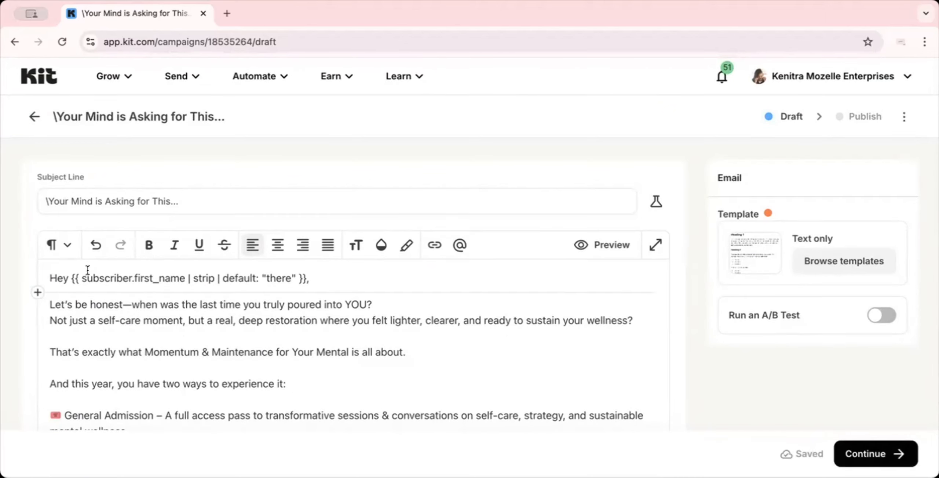
type("[HEADER]")
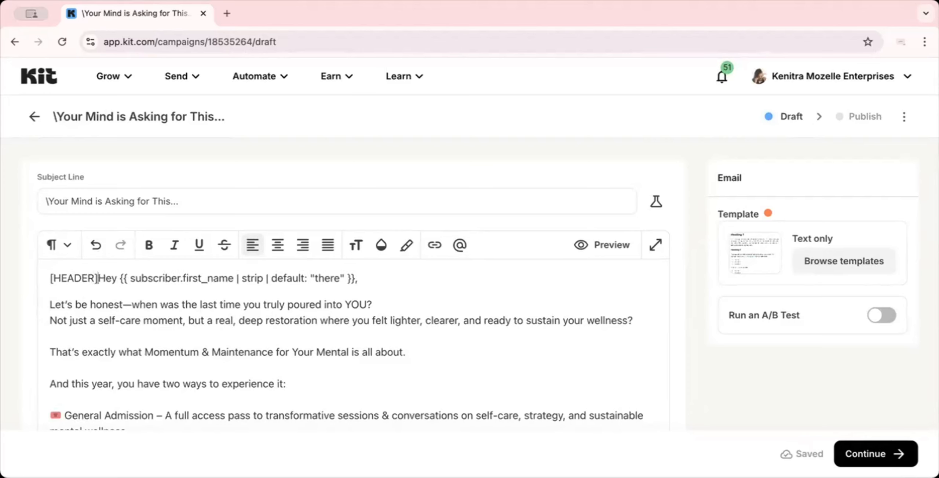
key("Return")
key("Return")
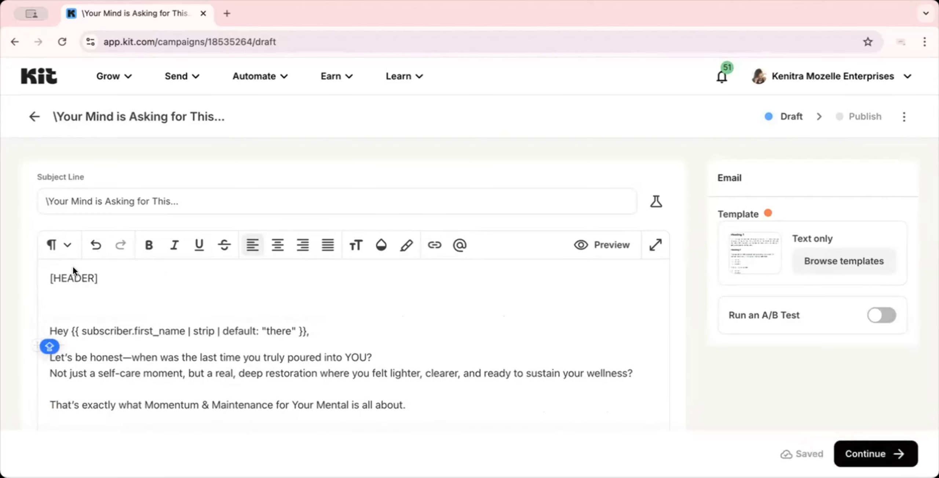
Delete the "[HEADER]" placeholder and the blank lines above the greeting
left_click(102, 273)
key("BackSpace")
key("BackSpace")
key("BackSpace")
key("BackSpace")
key("BackSpace")
key("BackSpace")
key("BackSpace")
key("BackSpace")
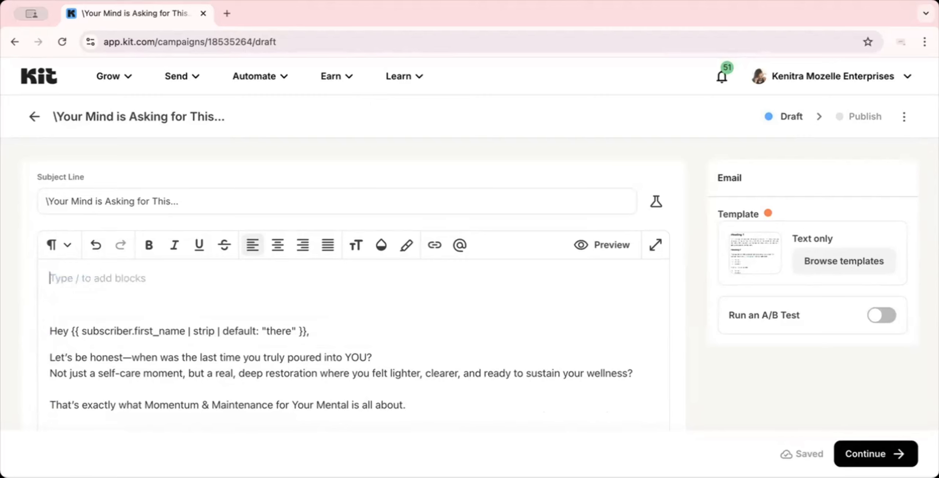
key("Down")
key("Down")
key("BackSpace")
key("BackSpace")
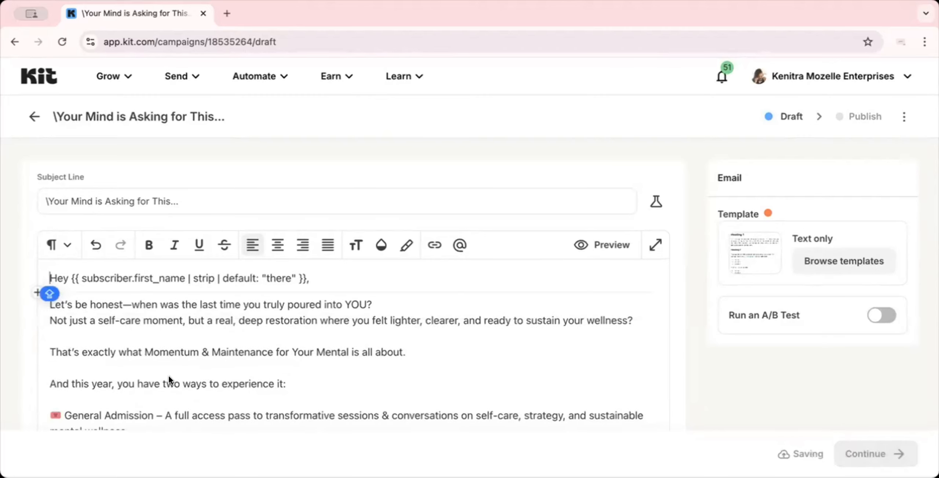
Add the placeholder "[INSERT IMAGE HERE]" on a new line below the "VIP isn't just an upgrade" sentence
scroll(215, 375, "down", 3)
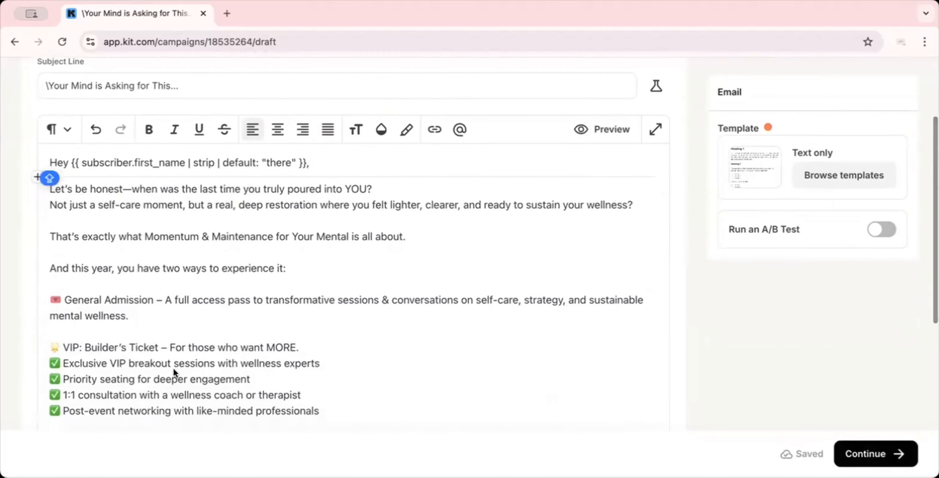
scroll(174, 370, "down", 3)
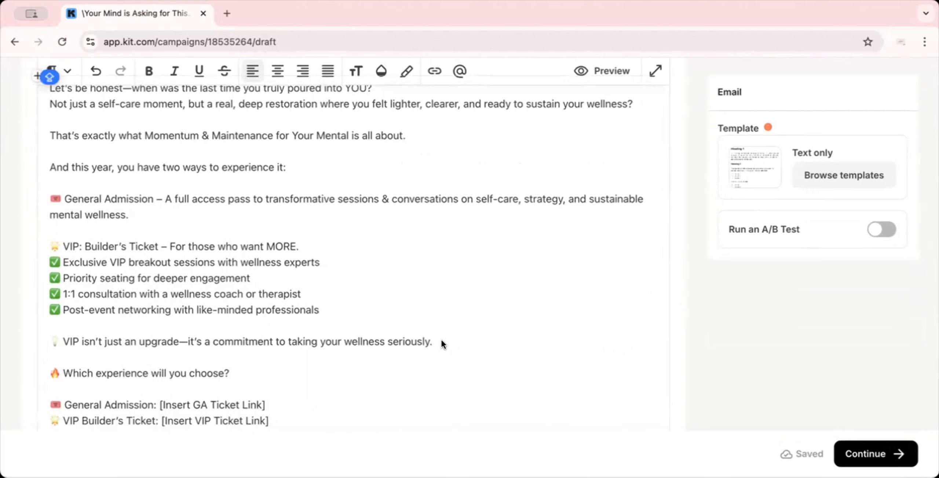
left_click(440, 342)
key("Return")
type("[")
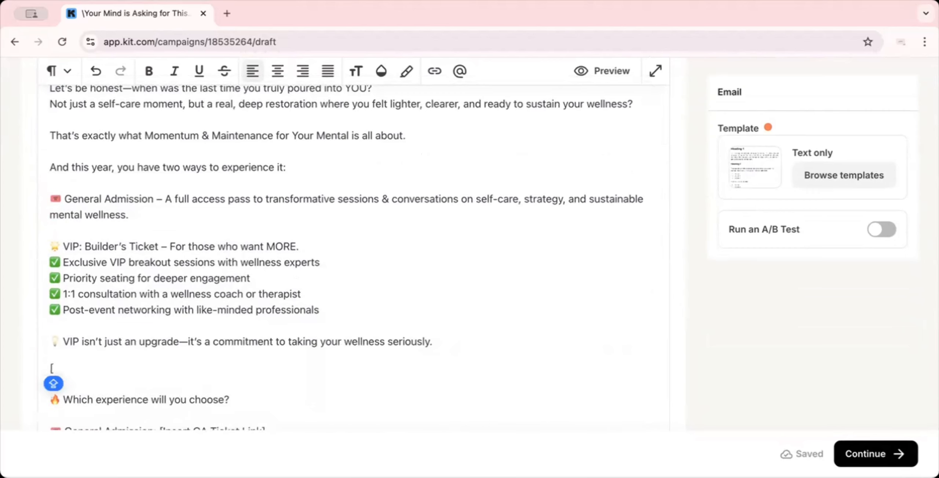
type("INSERT IMAGE")
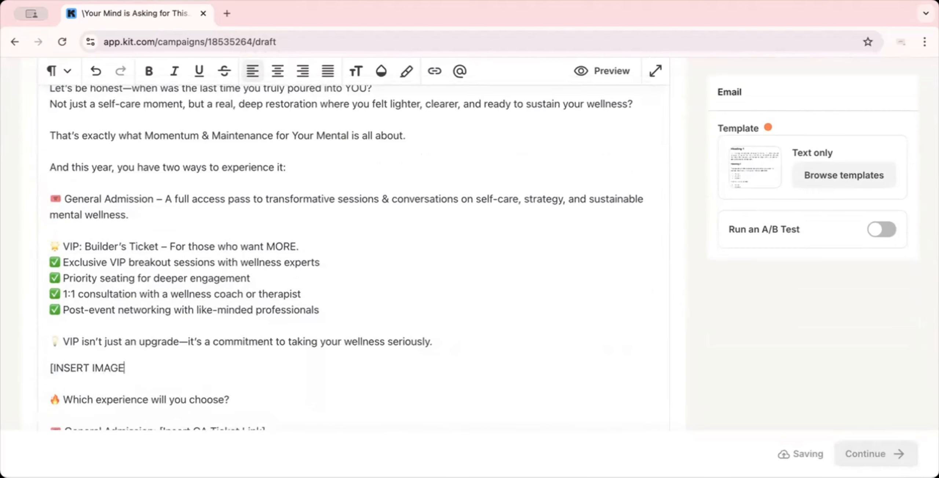
type(" HERE]")
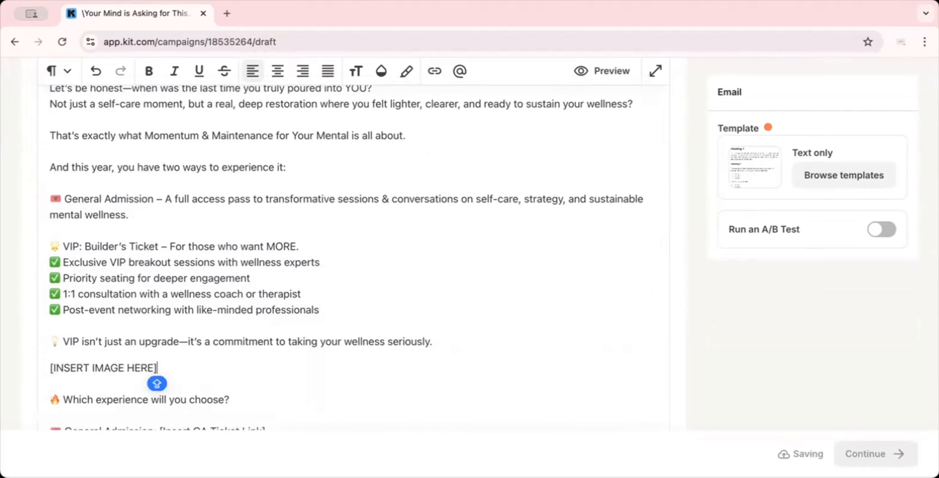
Delete the "[INSERT IMAGE HERE]" placeholder together with its line
key("shift+Home")
key("BackSpace")
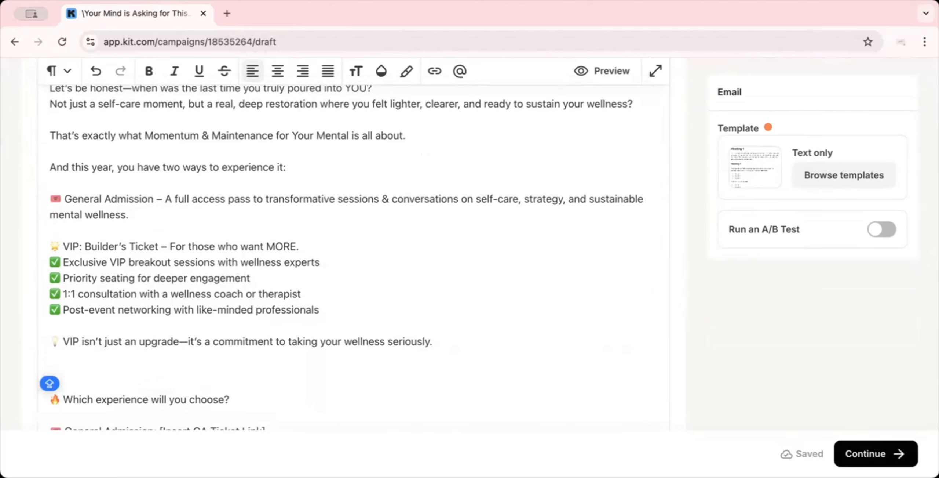
key("BackSpace")
Insert an empty paragraph between the "VIP isn't just an upgrade" sentence and "Which experience will you choose?"
left_click(430, 356)
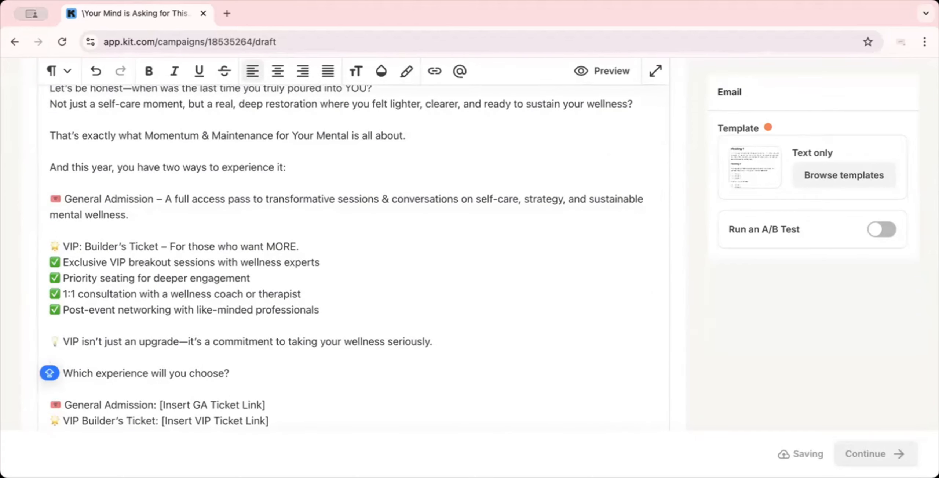
key("Return")
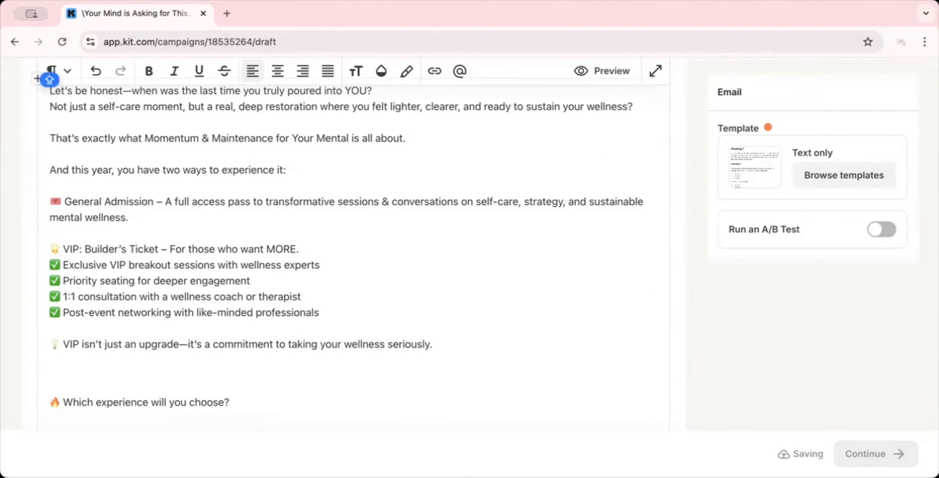
scroll(70, 361, "down", 2)
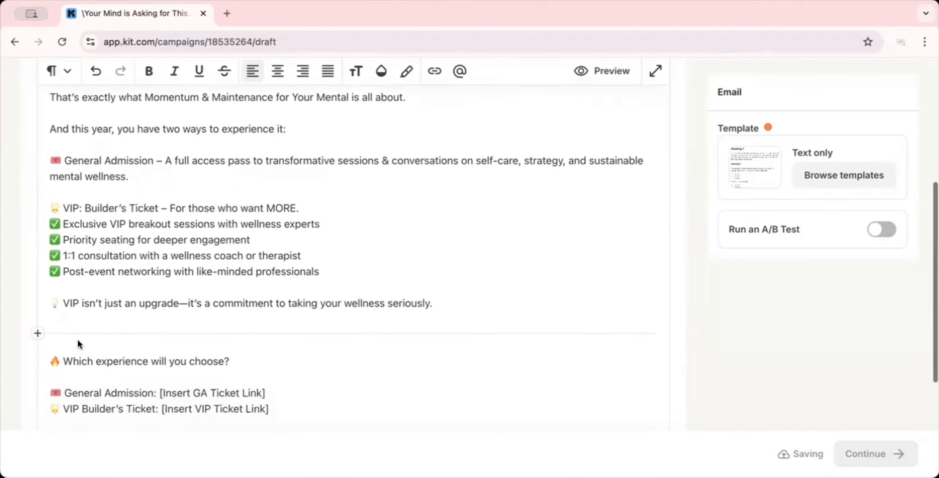
scroll(77, 337, "up", 10)
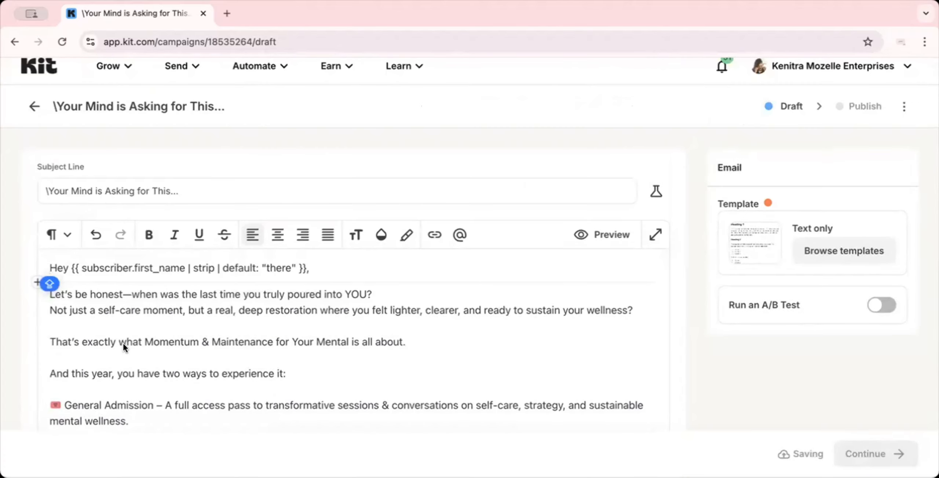
scroll(123, 342, "down", 8)
scroll(122, 342, "down", 3)
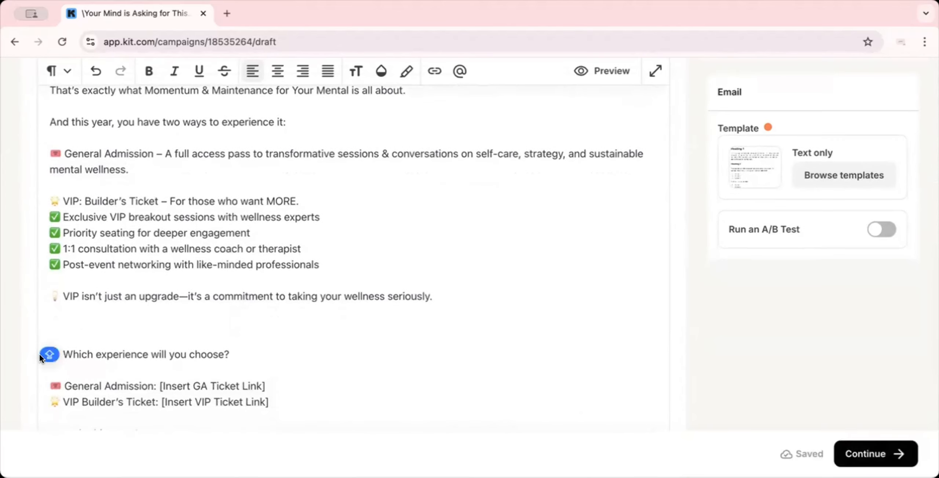
Browse the block types that can be inserted below the "VIP isn't just an upgrade" sentence, from text styles to media
scroll(58, 312, "down", 1)
left_click(58, 296)
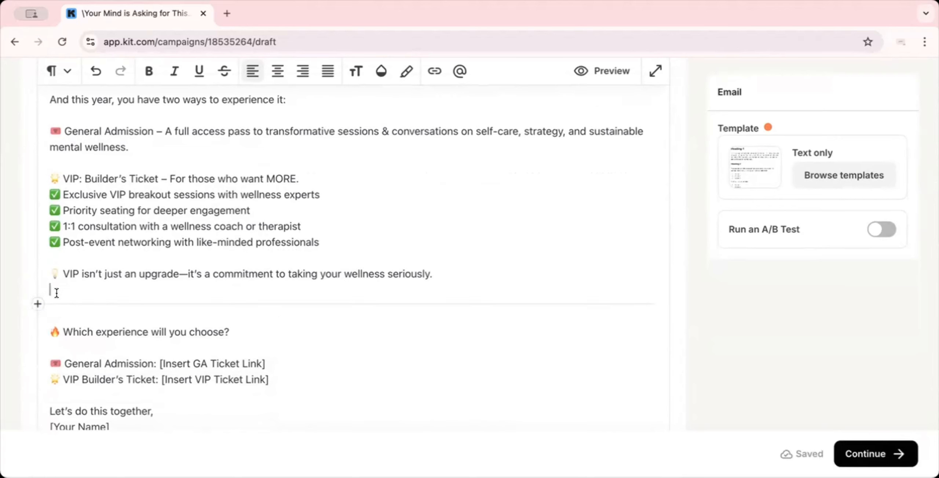
left_click(37, 306)
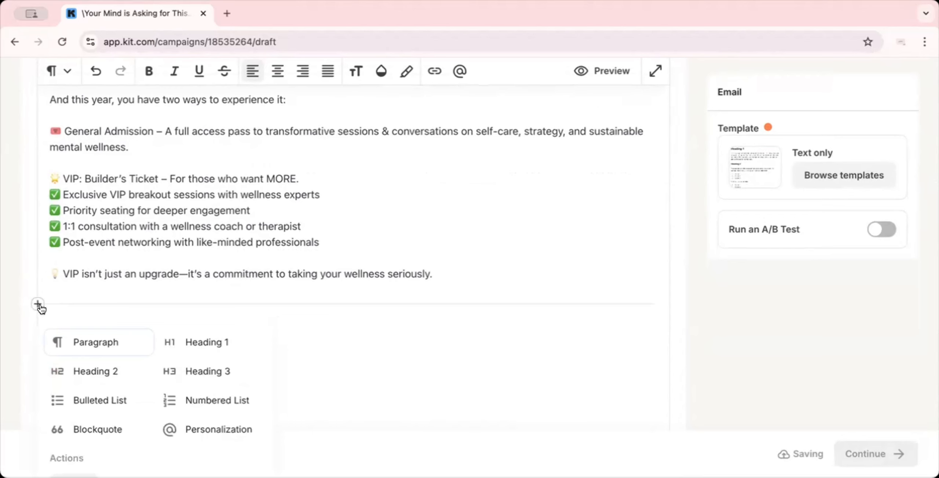
scroll(95, 394, "down", 2)
scroll(97, 394, "up", 2)
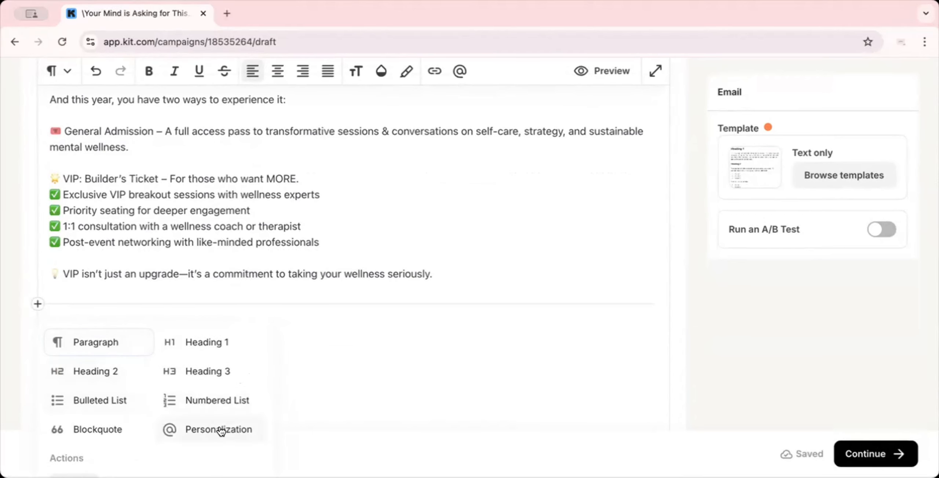
scroll(185, 415, "down", 3)
scroll(185, 413, "down", 3)
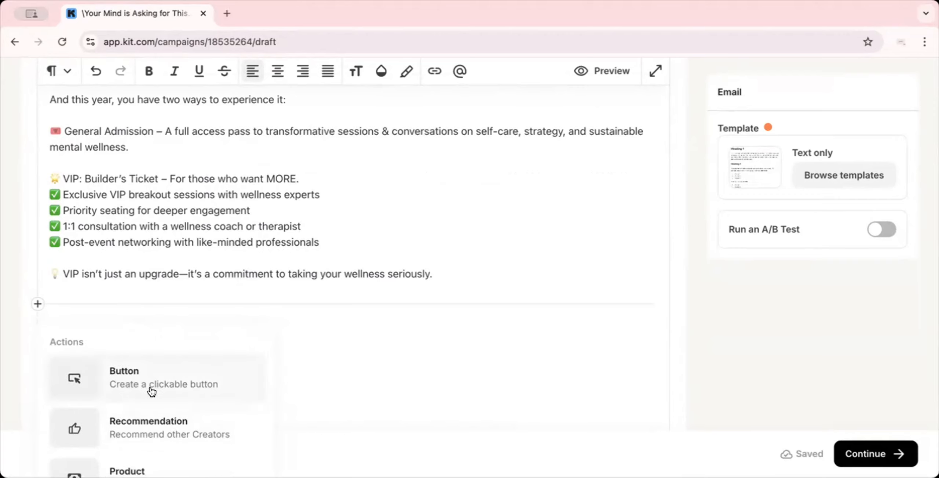
scroll(151, 389, "down", 4)
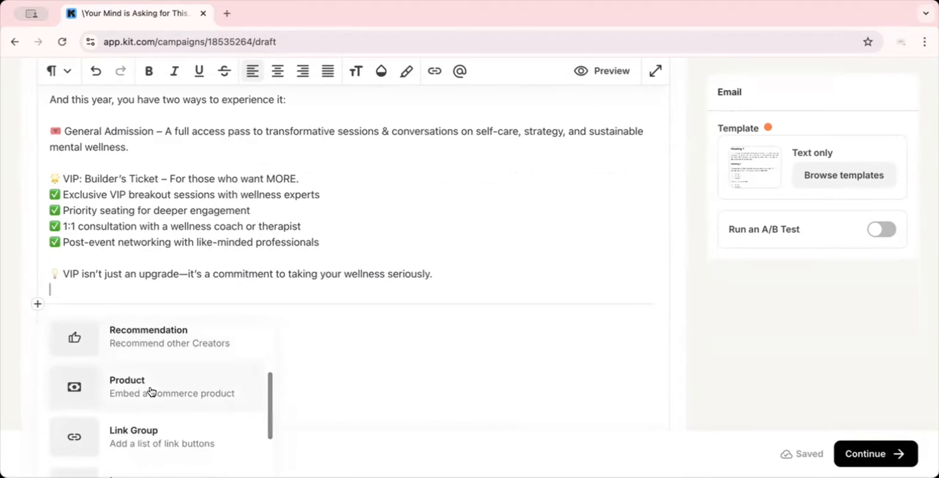
scroll(151, 391, "down", 4)
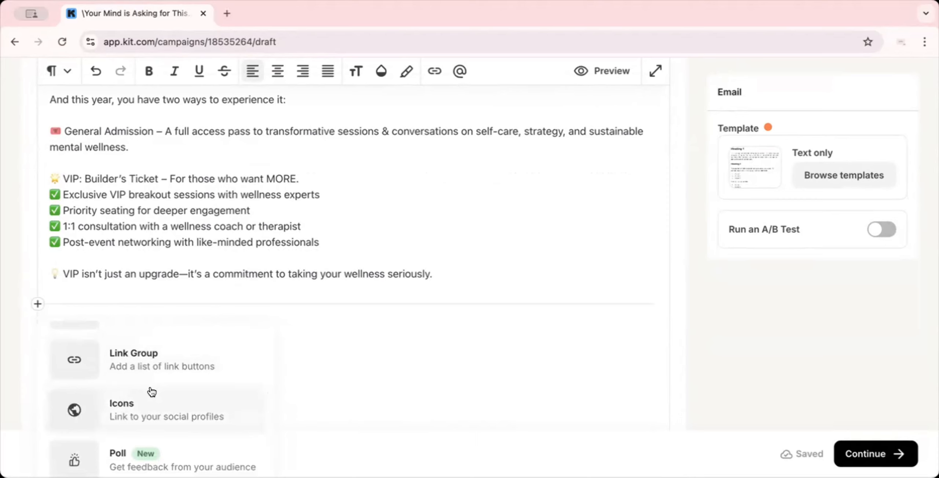
scroll(152, 391, "down", 4)
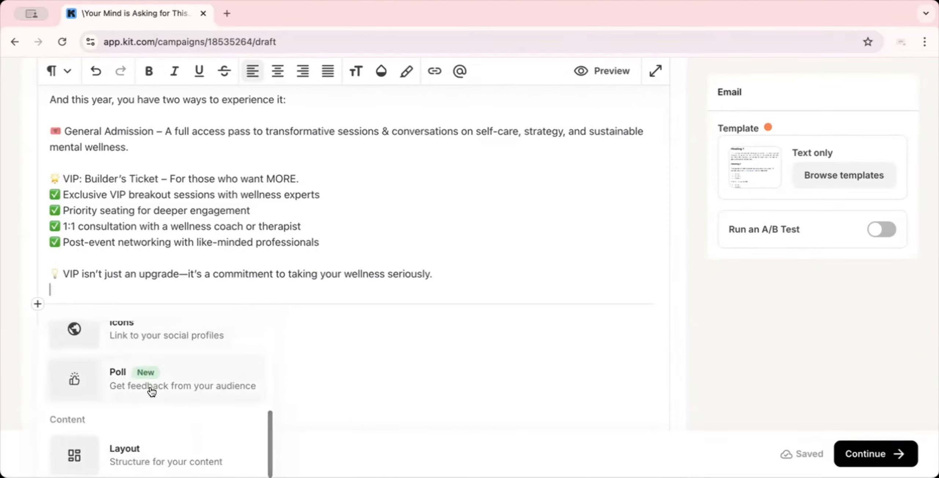
scroll(152, 391, "down", 5)
scroll(151, 391, "down", 5)
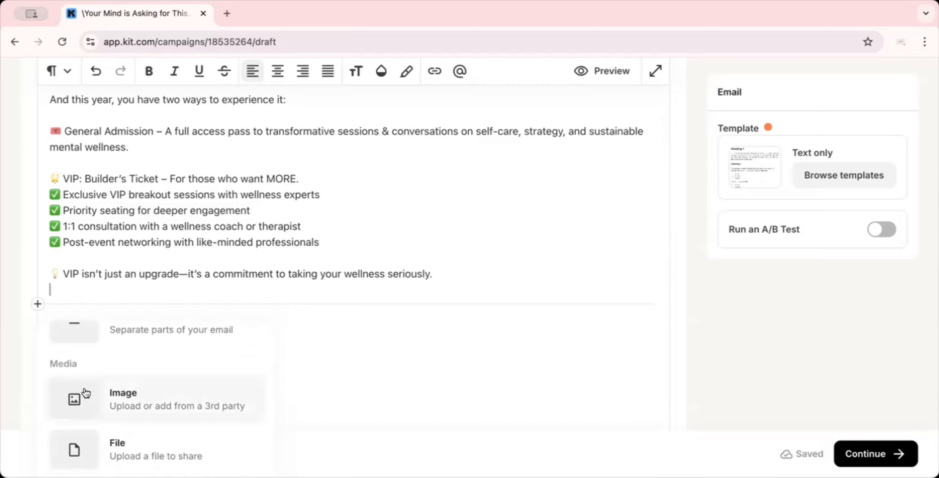
Look through the uploaded images offered for an Image block and close the media gallery without choosing one
left_click(85, 392)
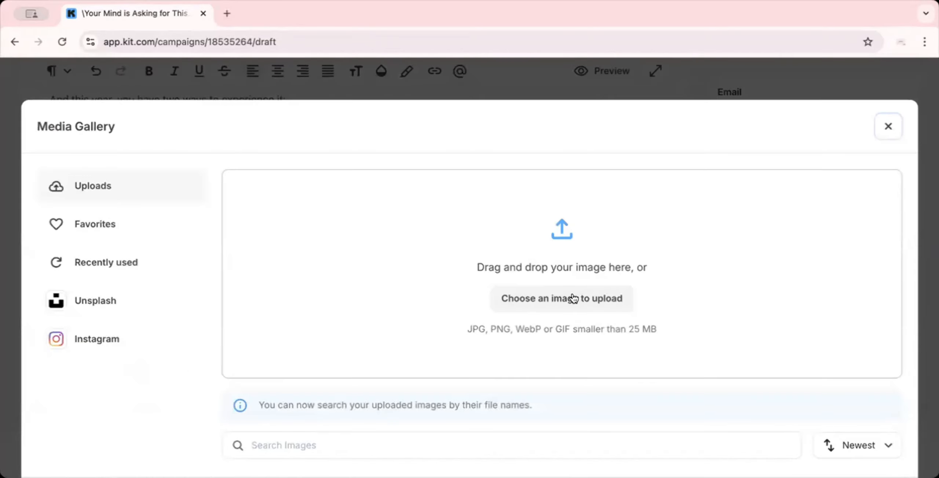
scroll(560, 326, "down", 3)
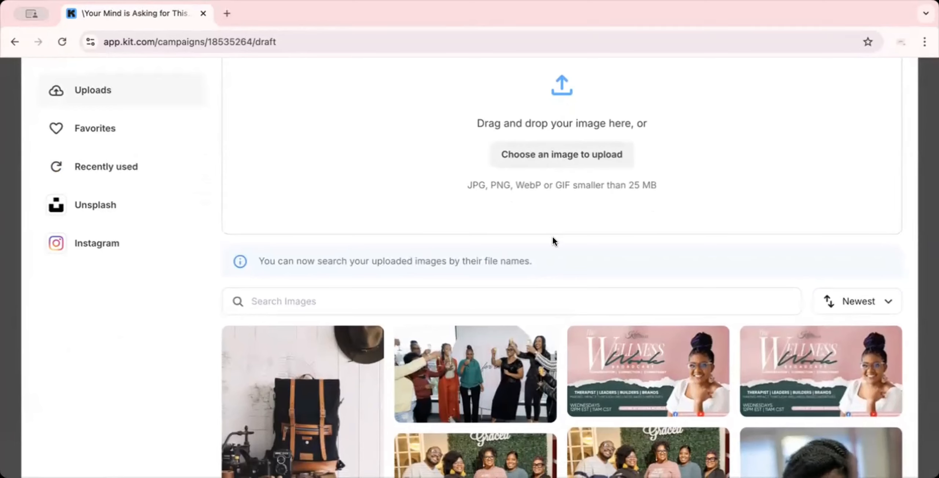
mouse_move(483, 350)
scroll(440, 198, "up", 3)
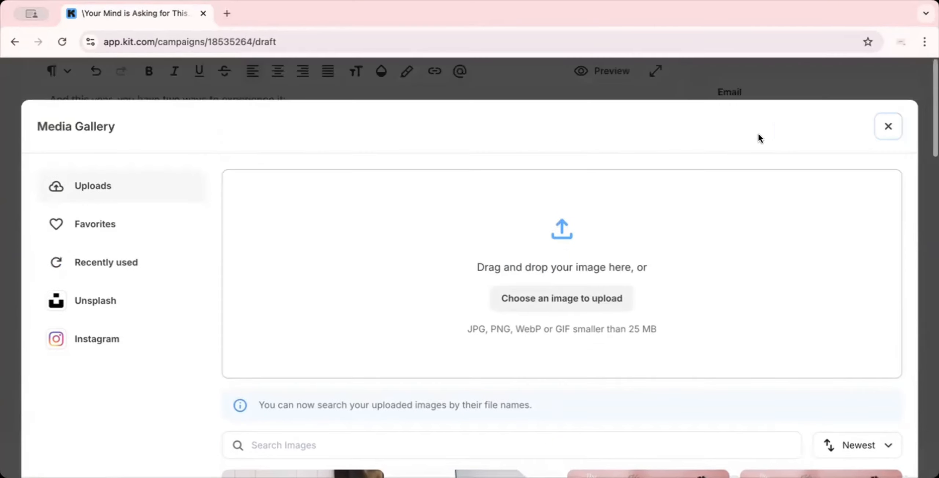
left_click(889, 126)
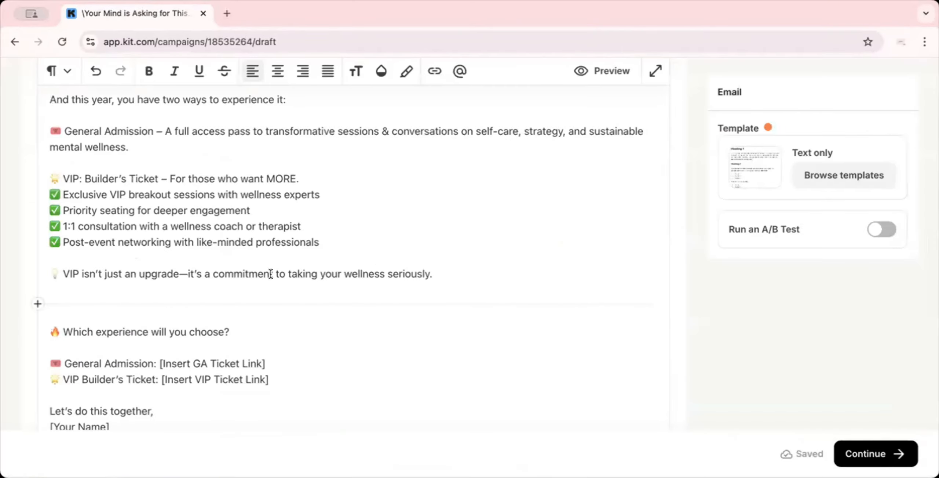
Remove the blank line and closing period after "taking your wellness seriously" and start a fresh empty paragraph before "Which experience will you choose?"
key("BackSpace")
key("BackSpace")
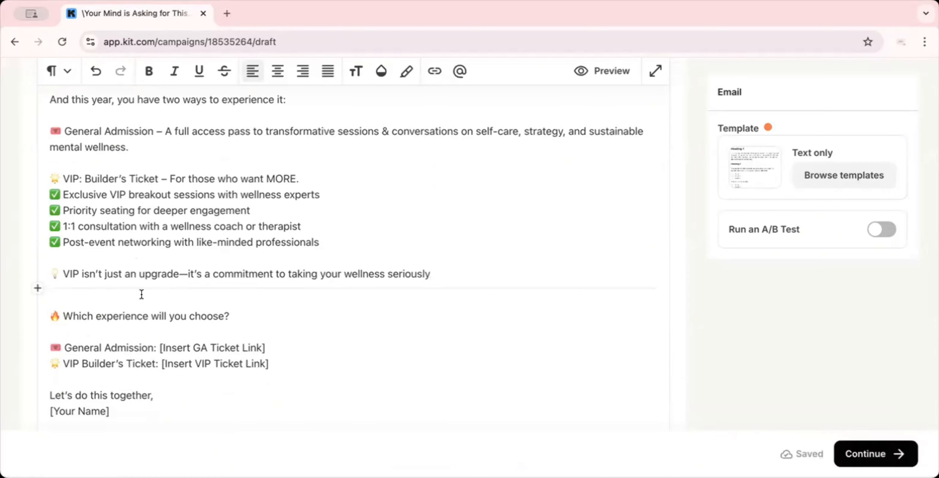
left_click(79, 289)
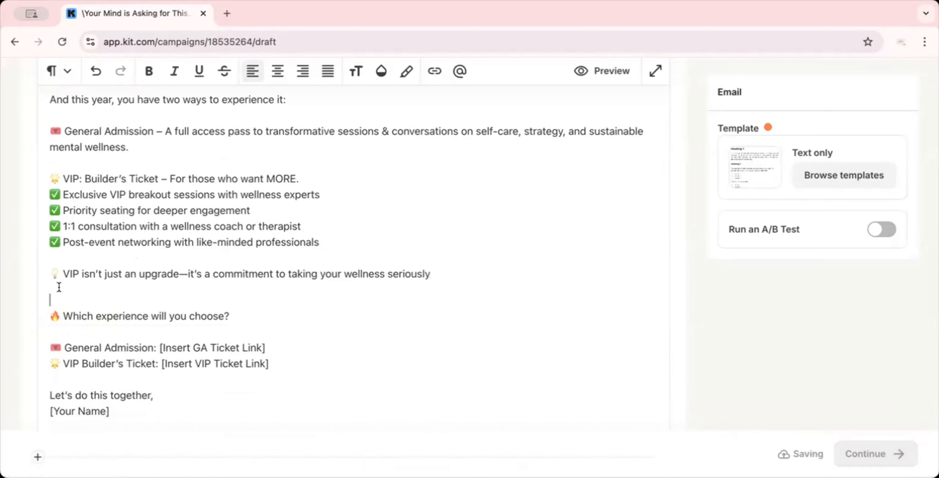
key("Return")
Insert a Product block at the empty paragraph below the "VIP isn't just an upgrade" sentence
left_click(37, 314)
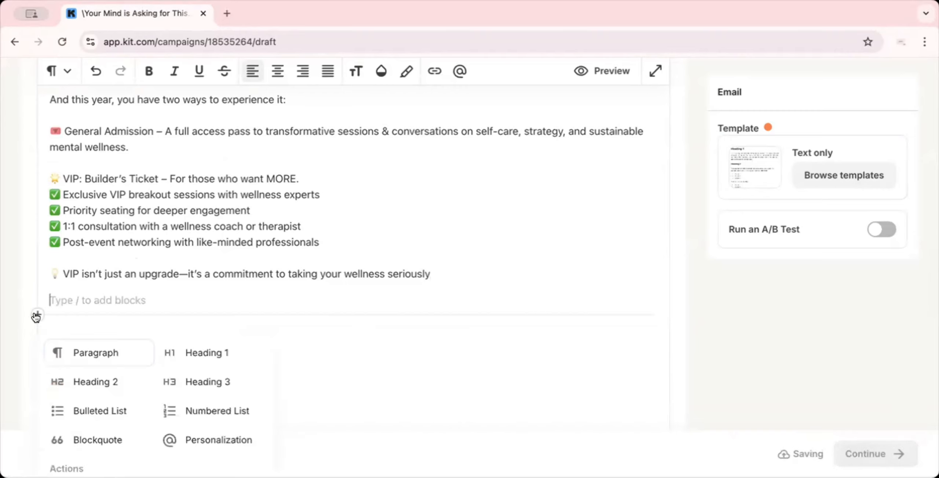
scroll(105, 413, "down", 5)
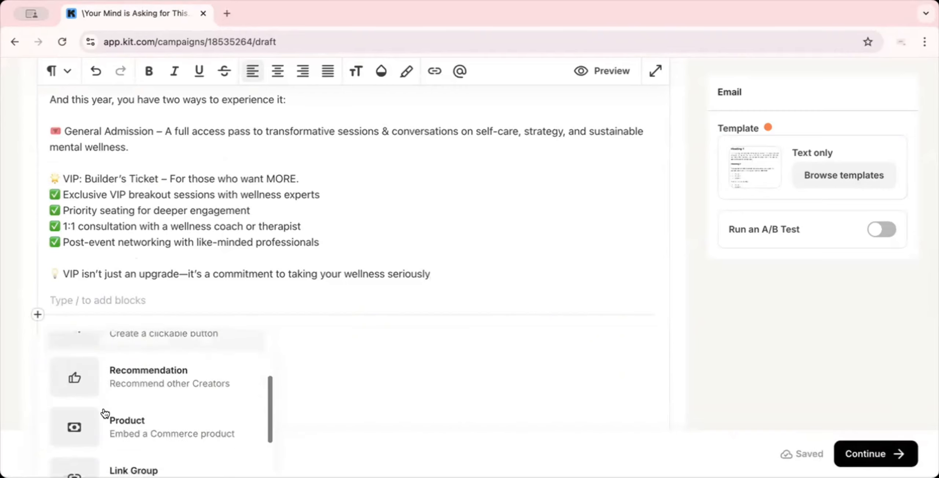
scroll(105, 413, "down", 2)
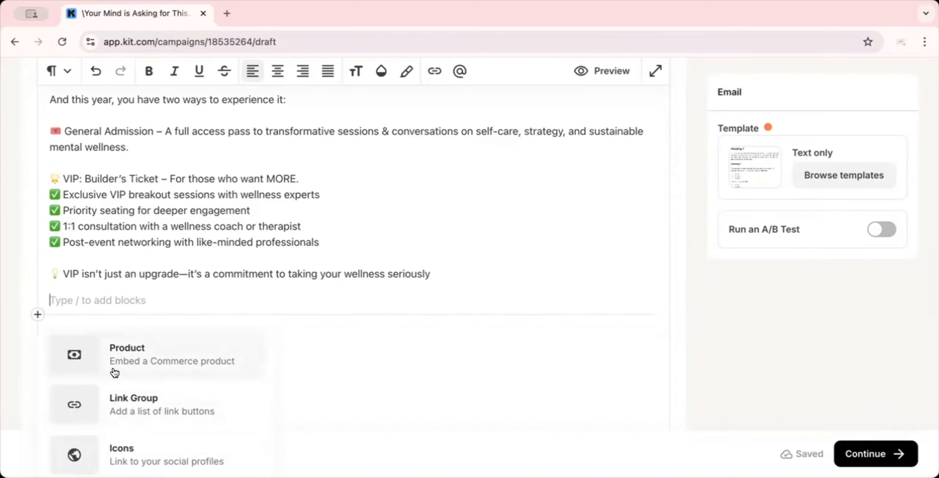
left_click(85, 355)
scroll(220, 309, "down", 3)
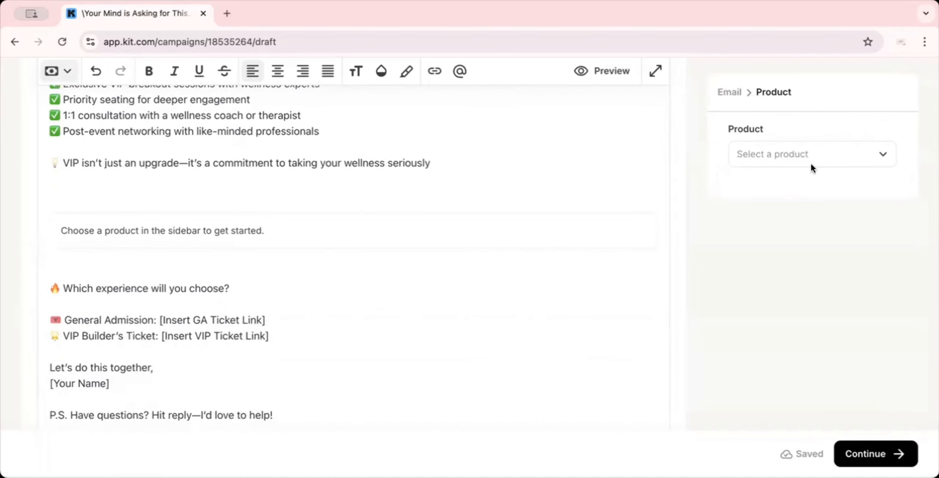
Set the Product block's product to "GFT Wellness Works Summit" and review the resulting card
left_click(806, 153)
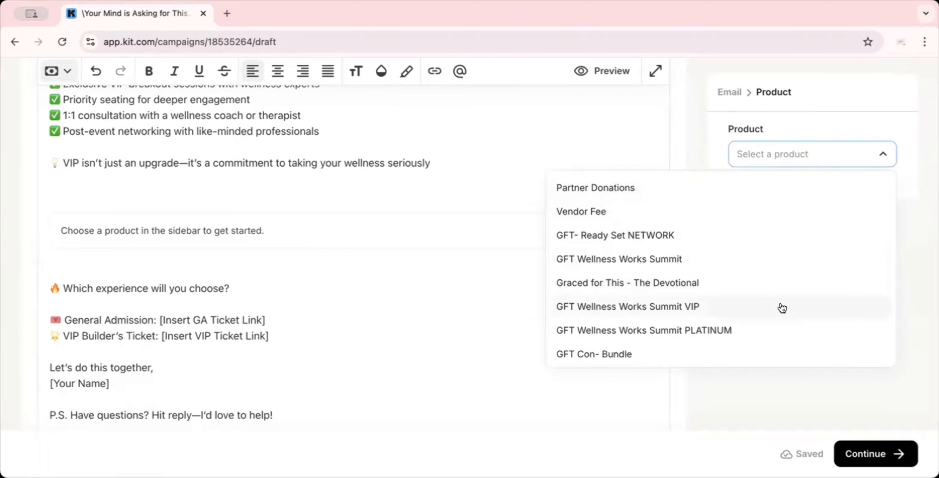
scroll(781, 307, "down", 3)
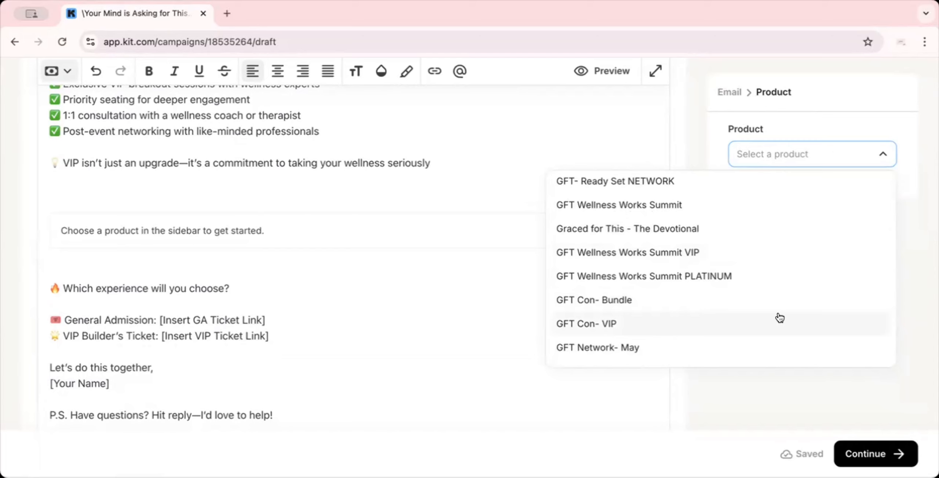
left_click(681, 204)
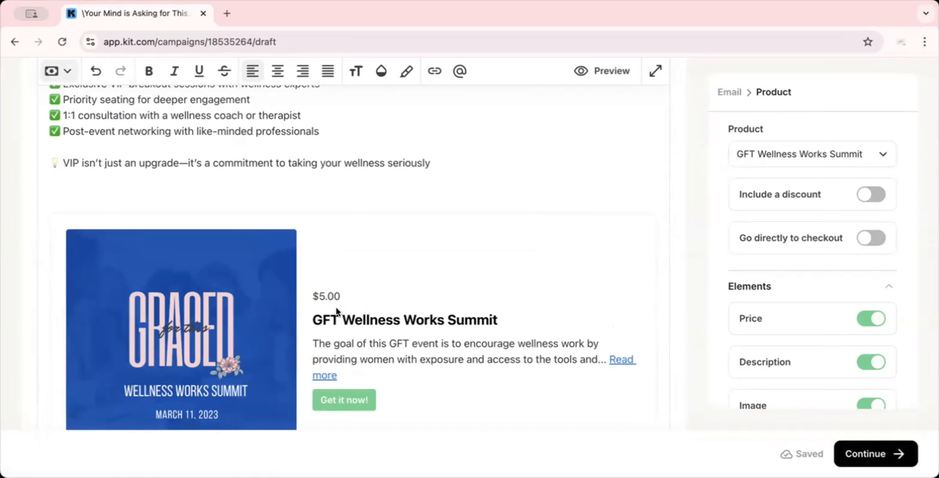
scroll(338, 311, "up", 2)
scroll(336, 311, "down", 5)
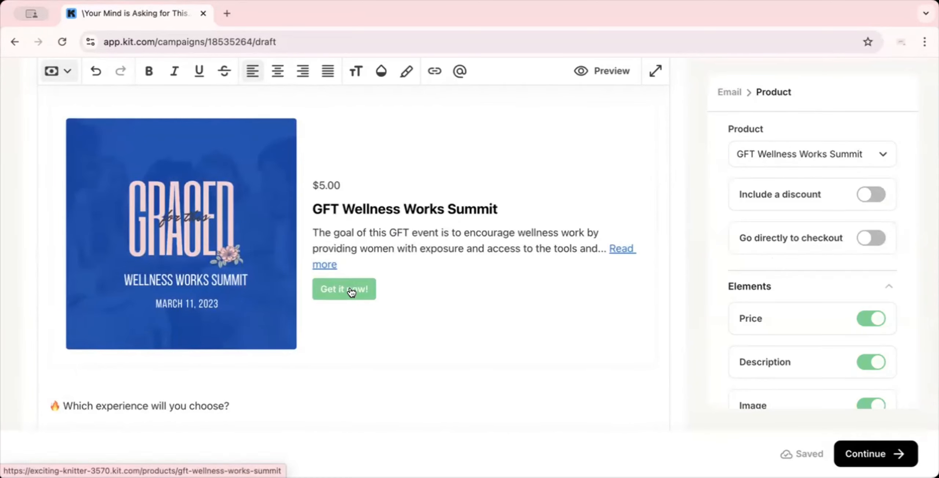
Hide the price on the GFT Wellness Works Summit product card
left_click(869, 318)
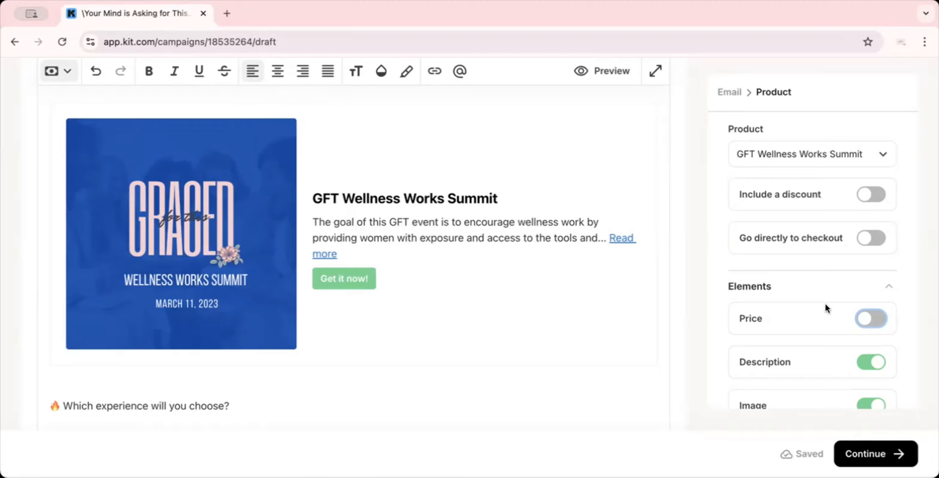
scroll(824, 302, "down", 1)
scroll(824, 302, "up", 1)
Try the product block's "Include a discount" and "Go directly to checkout" options, switching each on and back off
left_click(861, 198)
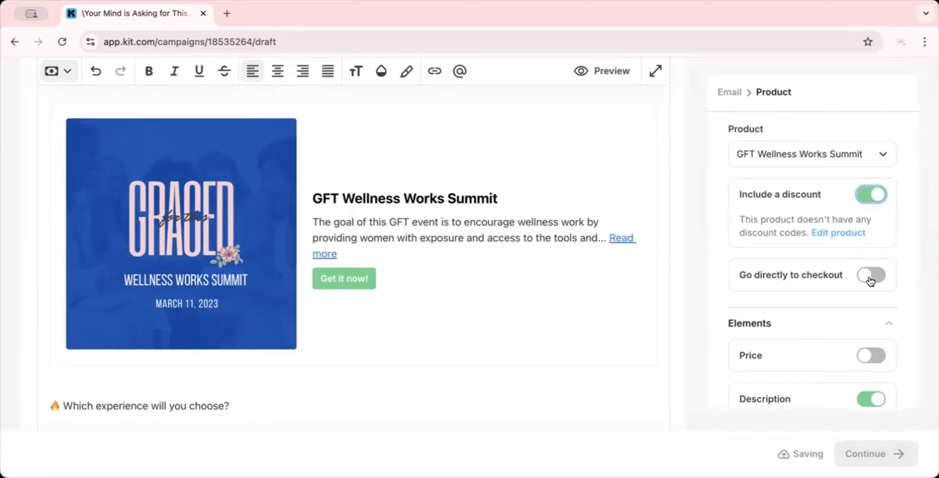
scroll(655, 247, "up", 2)
scroll(655, 247, "down", 1)
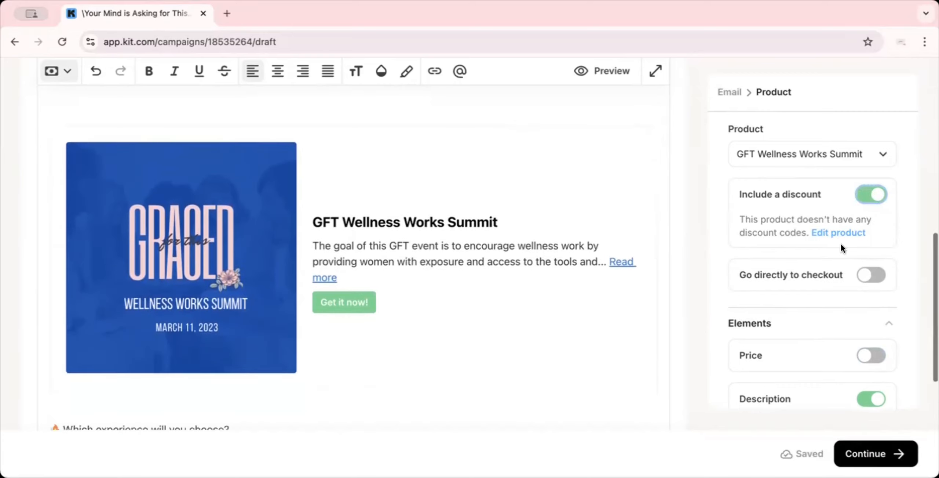
left_click(866, 198)
left_click(866, 200)
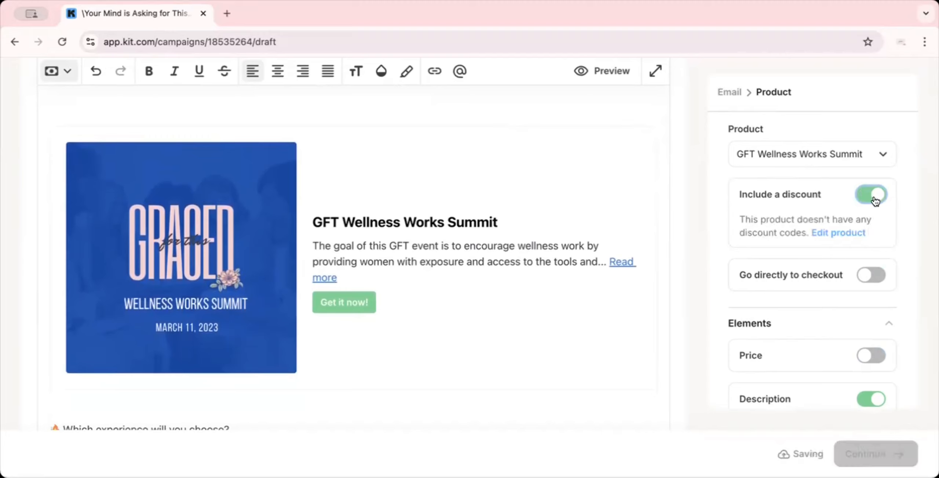
left_click(875, 200)
left_click(872, 240)
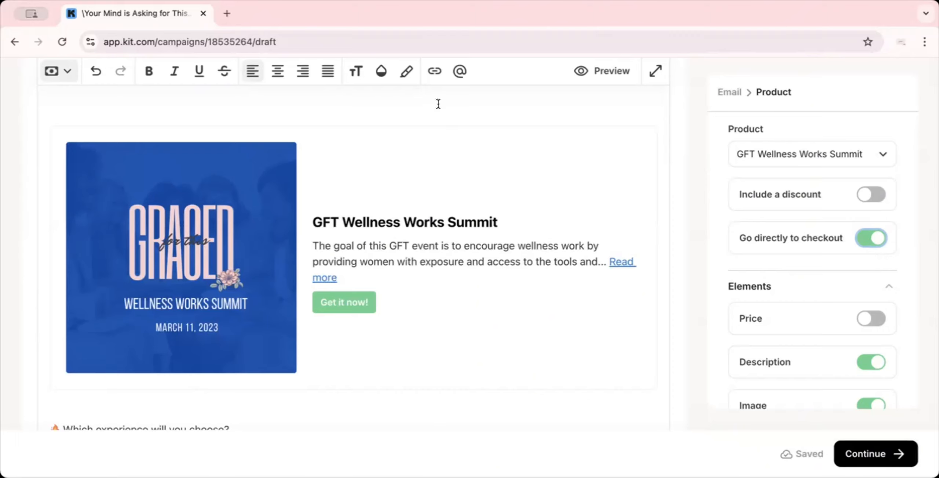
left_click(860, 242)
Try hiding the product card's description, image and button one at a time, restoring each, and view the button's text and color settings
scroll(861, 240, "down", 3)
left_click(865, 252)
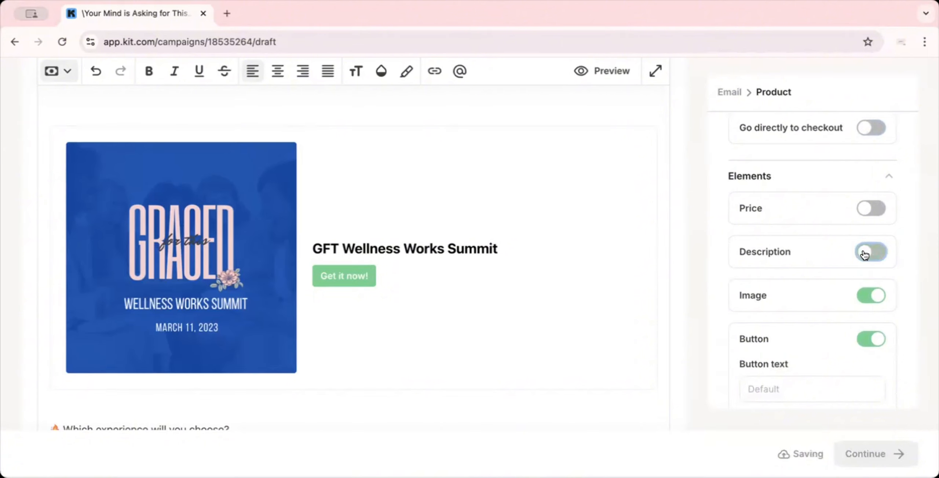
left_click(865, 253)
scroll(862, 253, "down", 1)
left_click(862, 253)
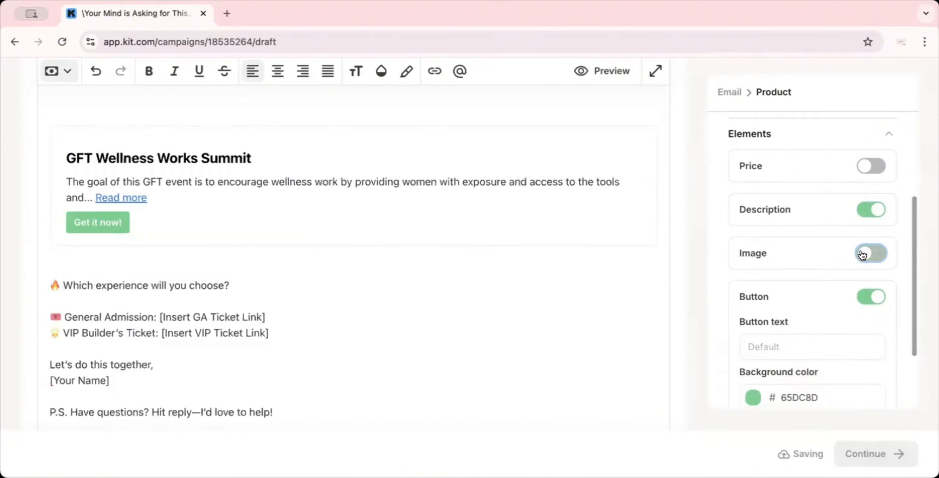
left_click(862, 253)
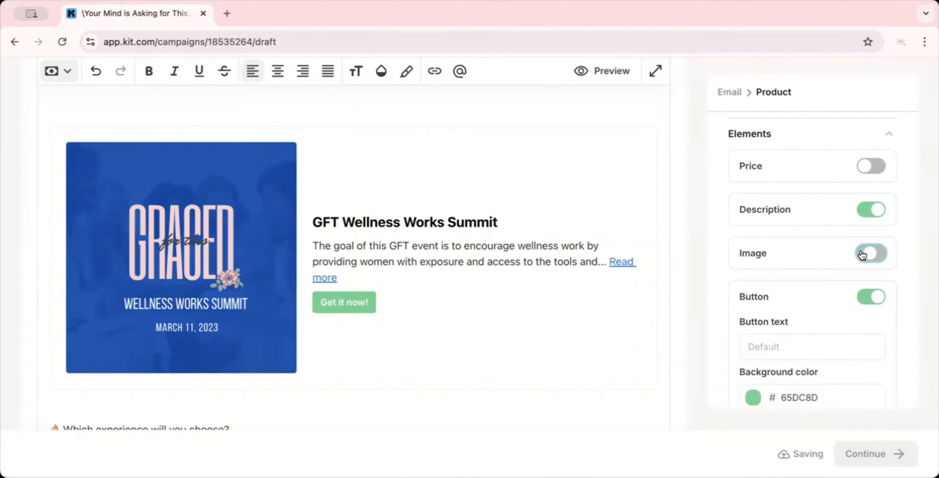
left_click(870, 296)
left_click(870, 360)
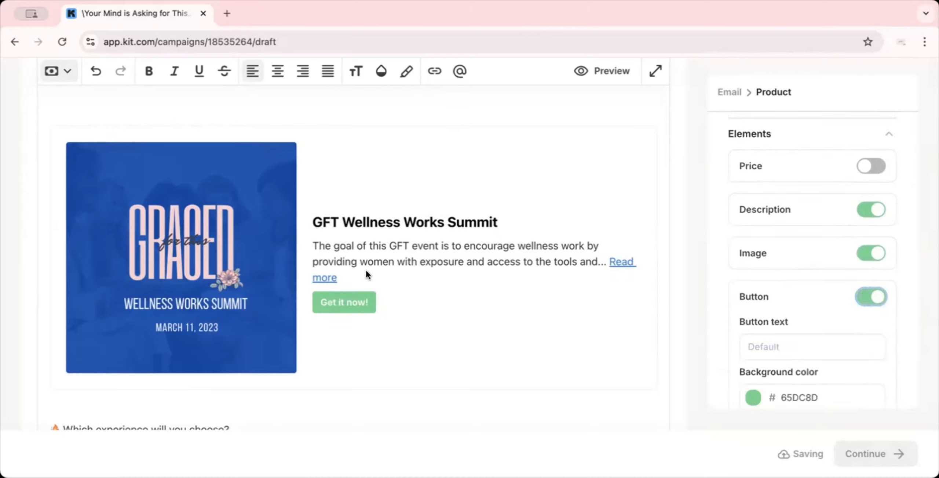
scroll(790, 312, "down", 3)
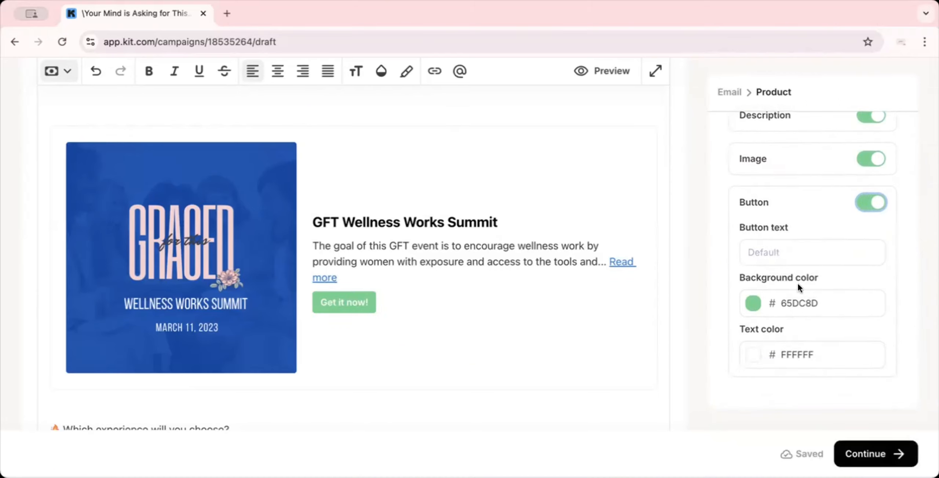
Switch the product block's product to "Momentum & Maintenance for Your Mental"
scroll(806, 272, "up", 7)
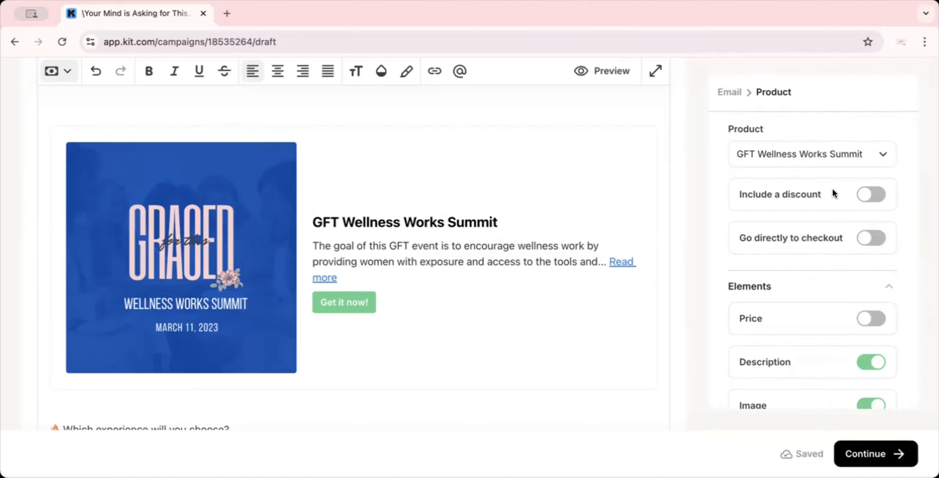
left_click(868, 155)
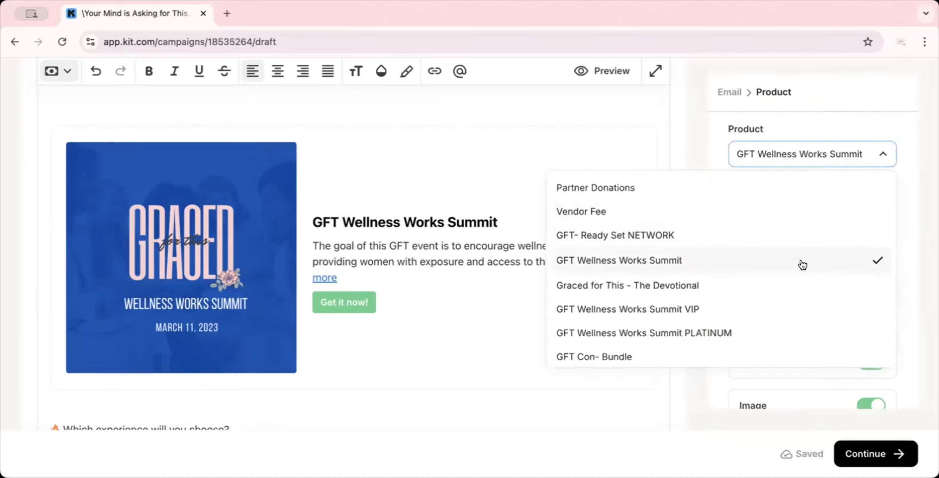
scroll(802, 264, "down", 15)
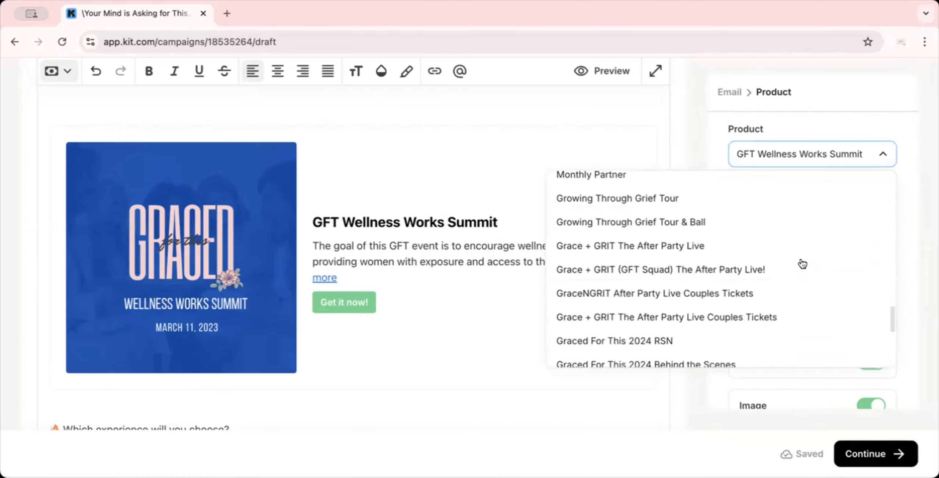
scroll(803, 264, "down", 10)
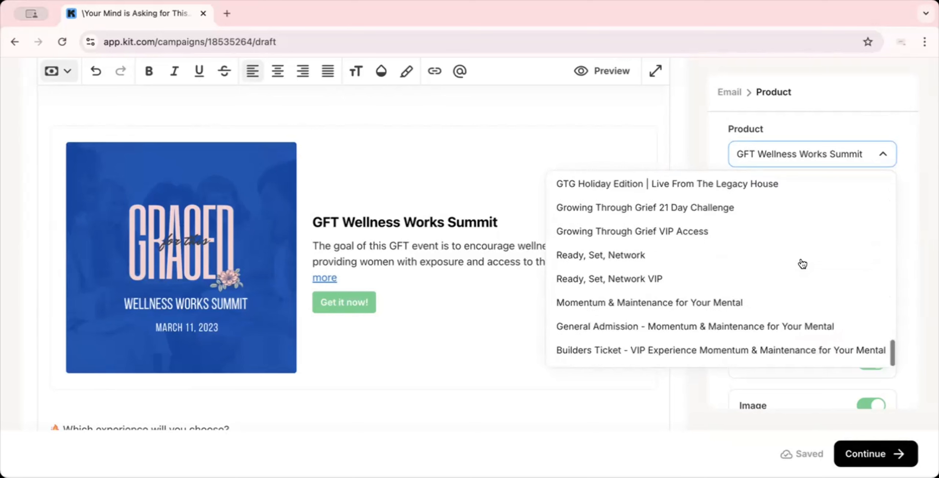
left_click(744, 303)
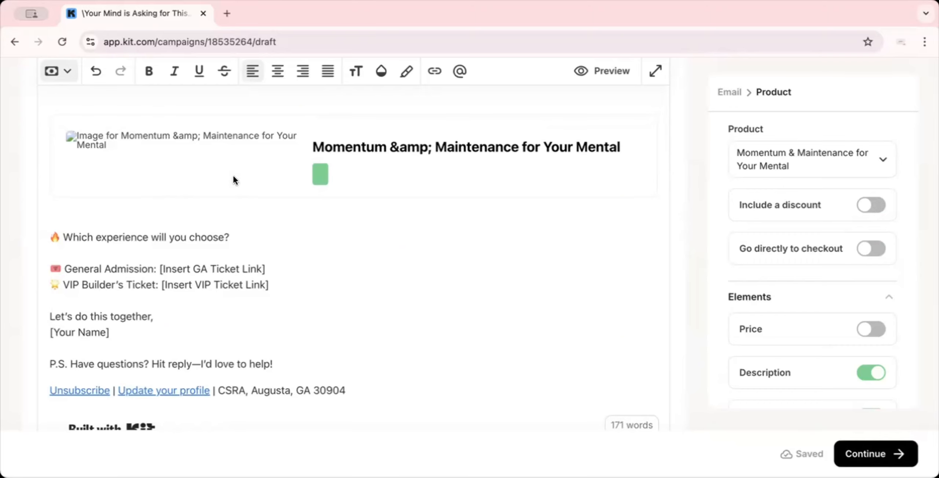
Delete the product block between the VIP commitment line and "Which experience will you choose?", leaving an empty line there
left_click(549, 223)
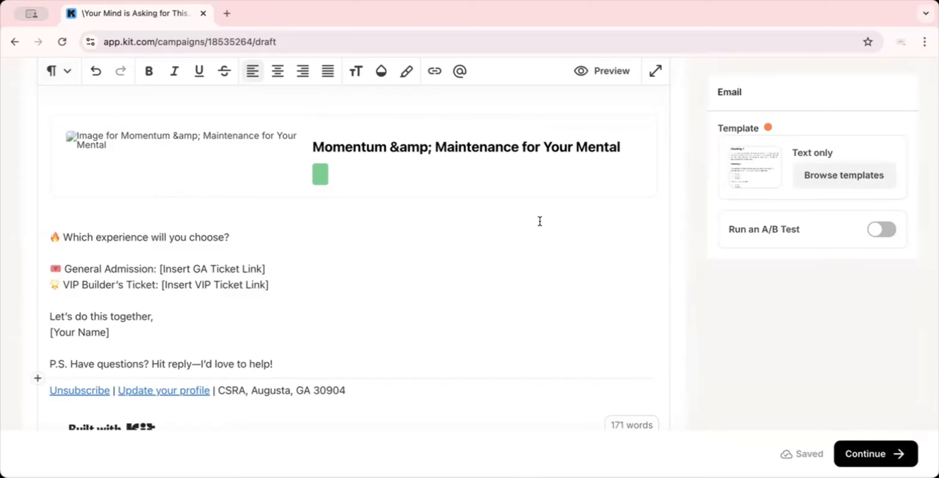
key("BackSpace")
key("BackSpace")
key("BackSpace")
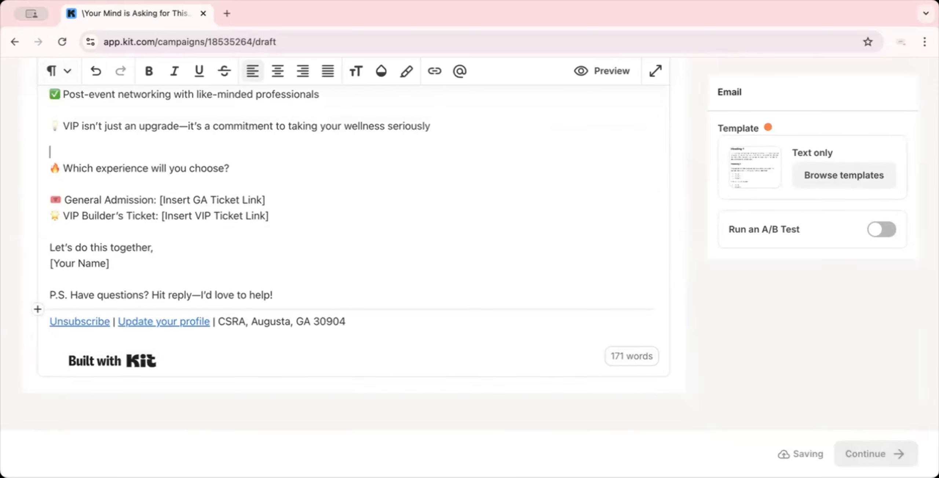
key("Return")
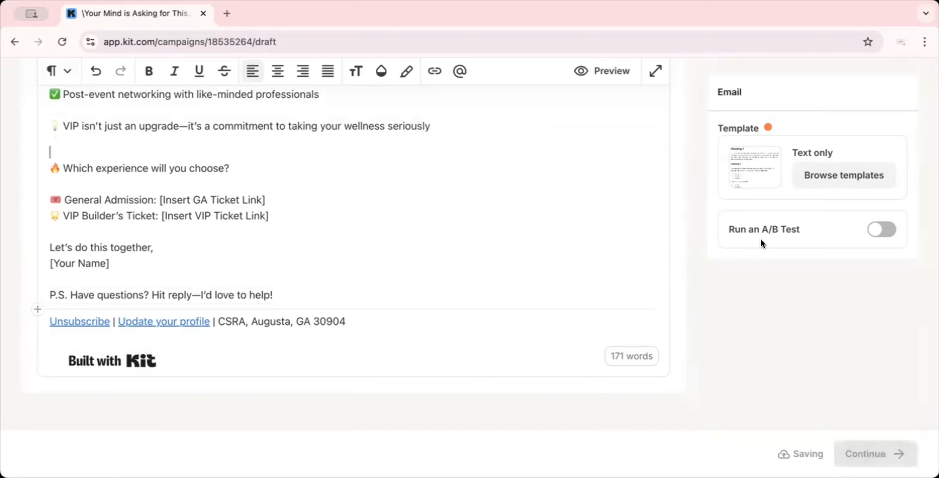
Add three empty lines after the P.S. line at the end of the email body
left_click(293, 284)
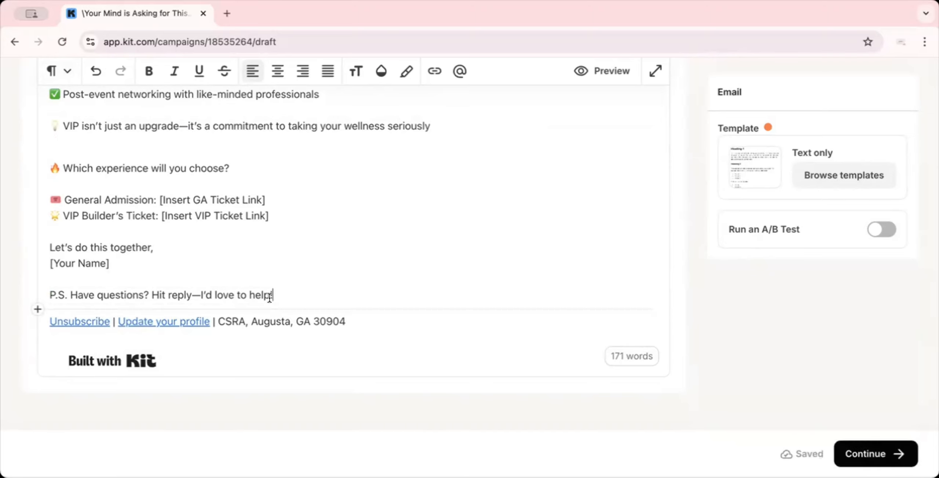
left_click_drag(274, 294, 126, 295)
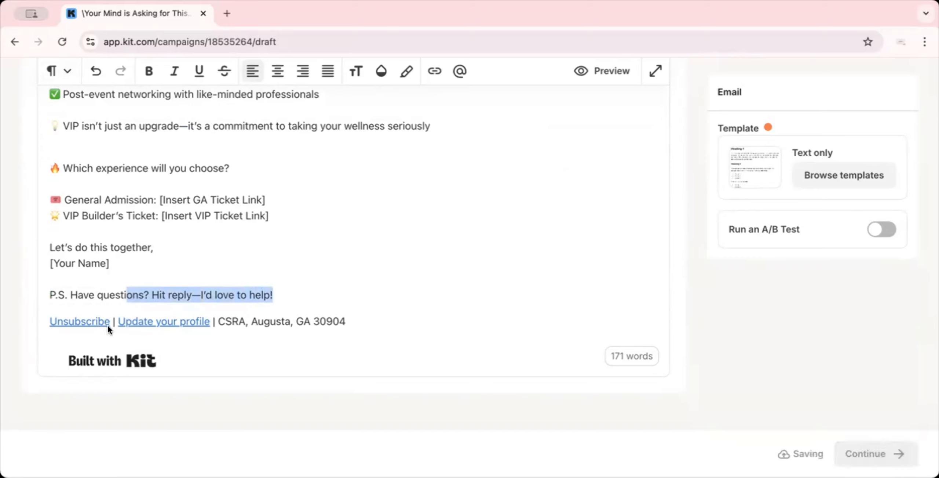
left_click(290, 293)
key("Return")
key("Return")
key("Return")
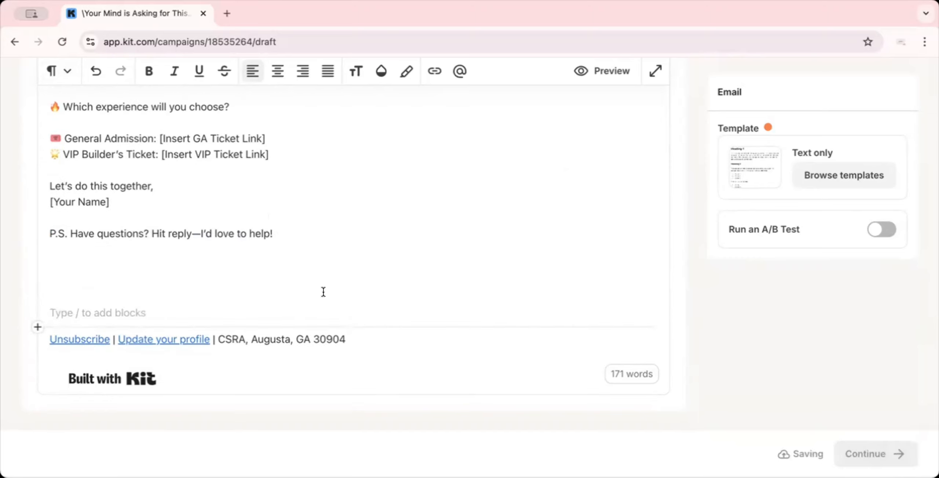
Check where the "Built with Kit" footer badge leads, close that page and look over the draft again
left_click(134, 377)
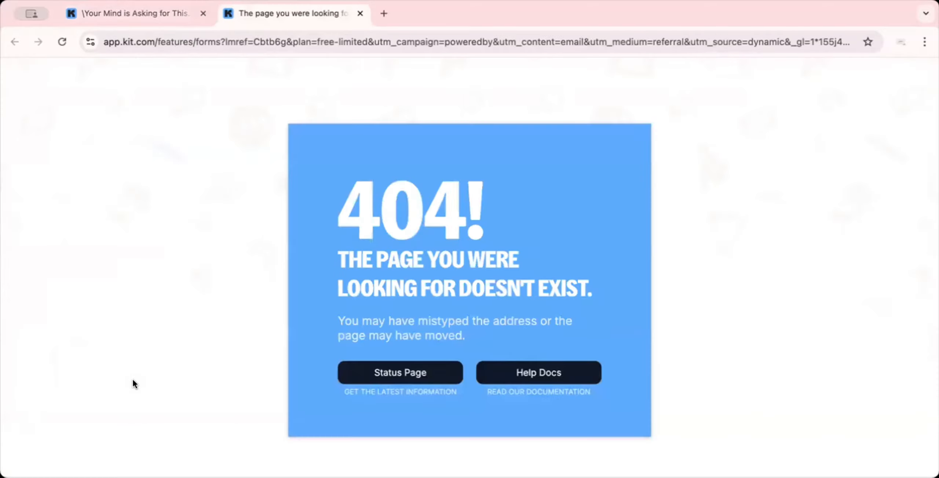
left_click(360, 14)
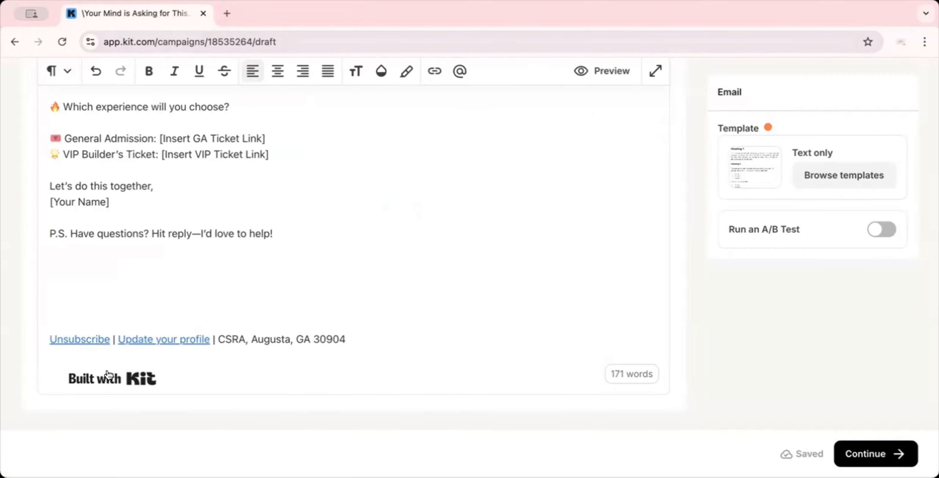
left_click(514, 297)
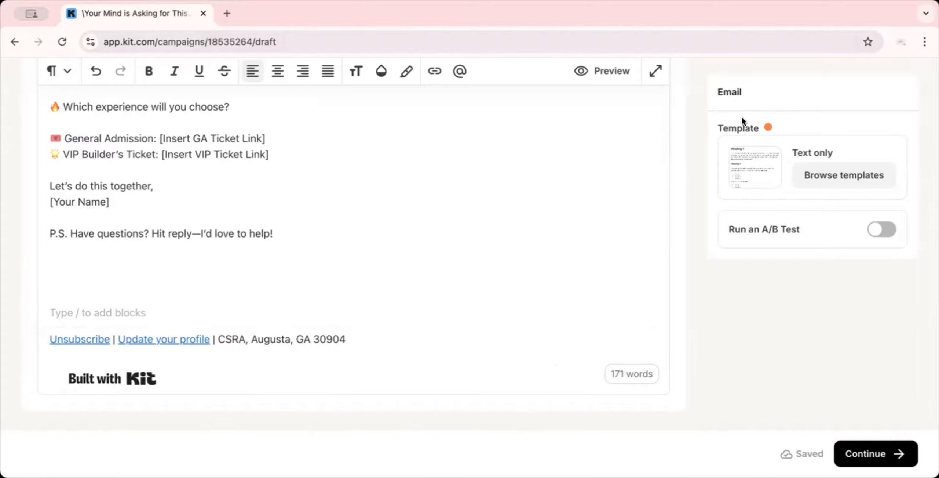
scroll(470, 238, "up", 15)
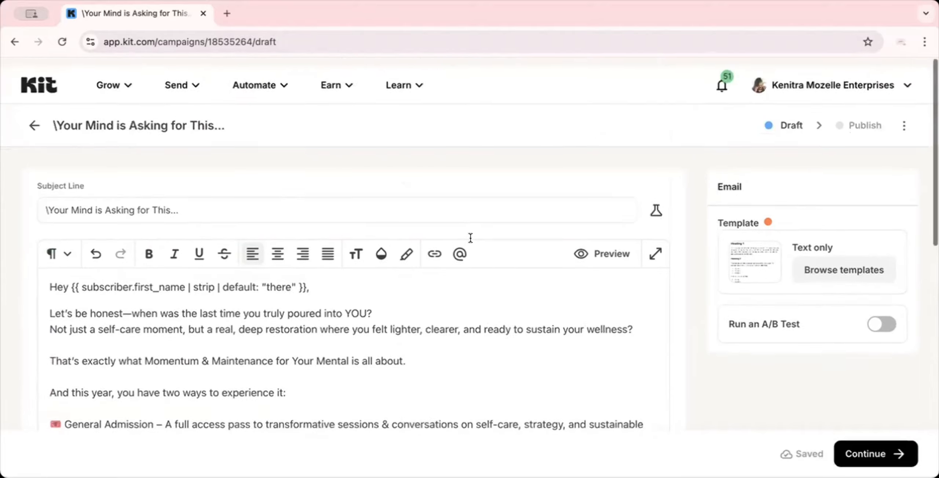
scroll(479, 319, "down", 15)
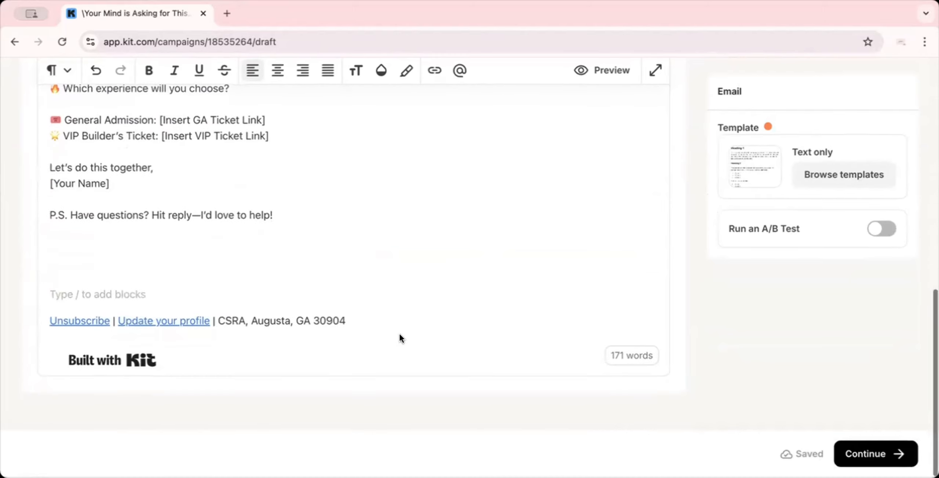
key("BackSpace")
key("BackSpace")
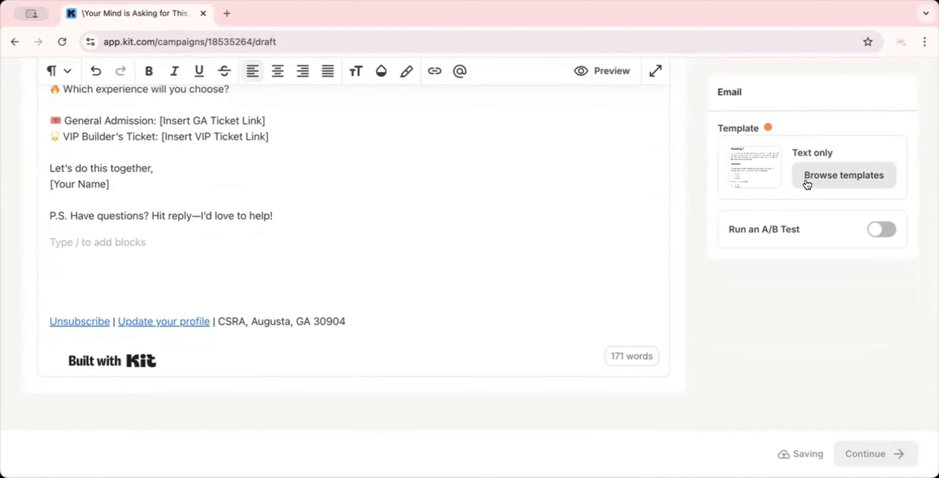
Remove the stray backslash from the subject line so it reads "Your Mind is Asking for This..."
scroll(547, 152, "up", 15)
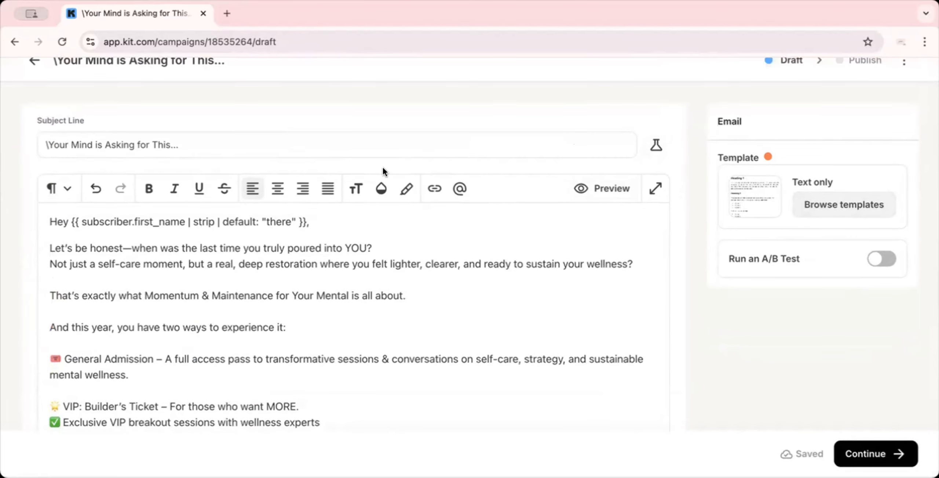
left_click(47, 144)
key("BackSpace")
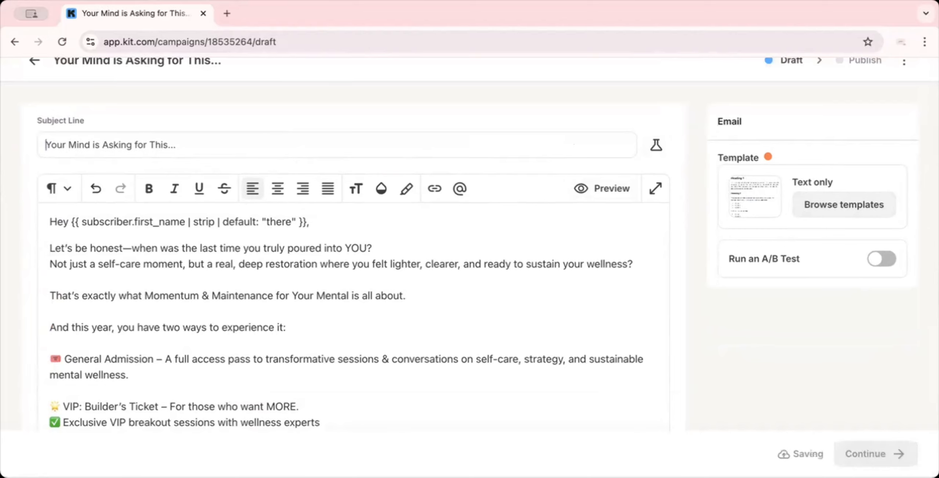
Review the full email body and examine the first-name personalization tag in the greeting
left_click(407, 279)
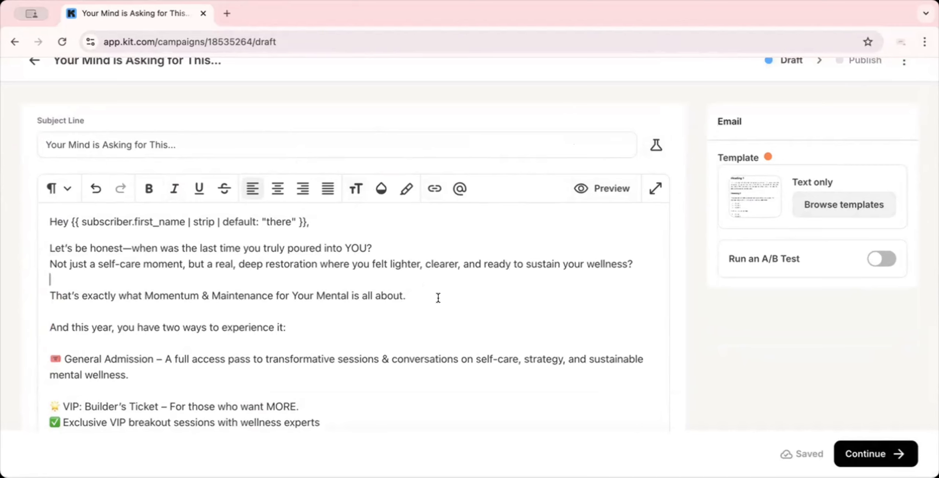
scroll(389, 324, "down", 1)
scroll(389, 325, "down", 7)
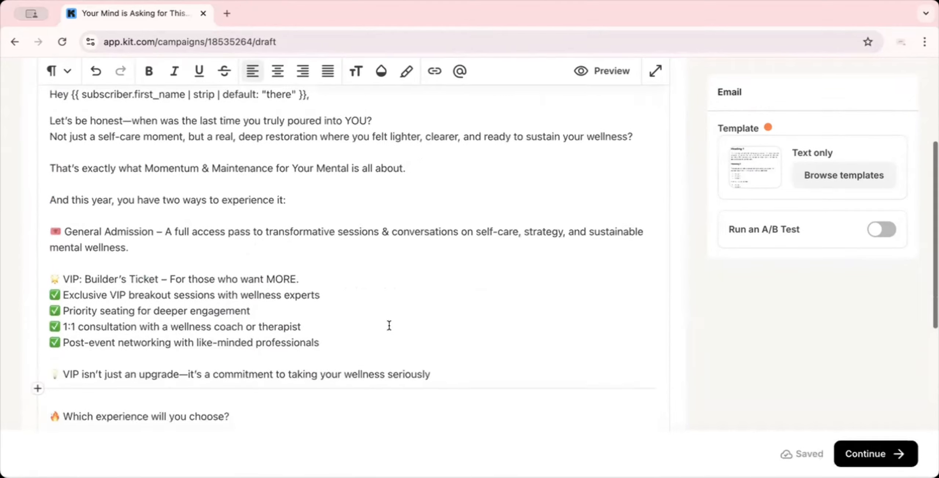
scroll(388, 325, "down", 5)
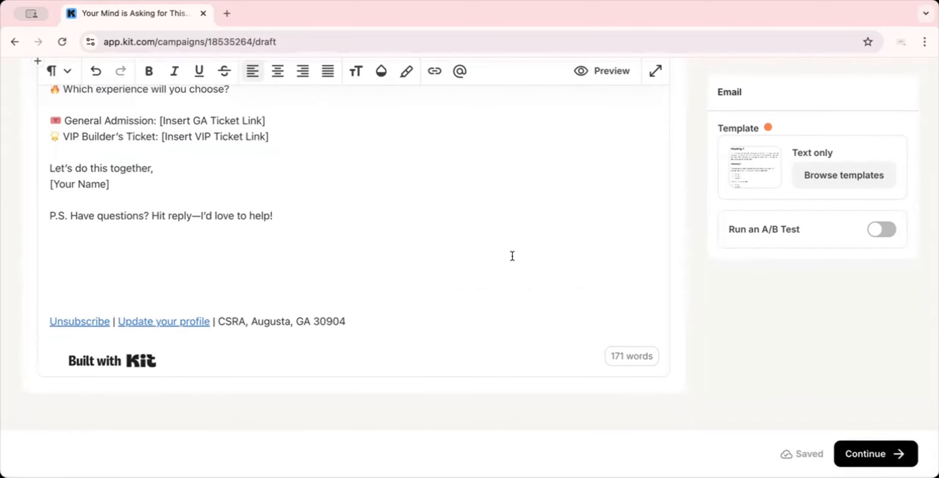
scroll(315, 222, "up", 8)
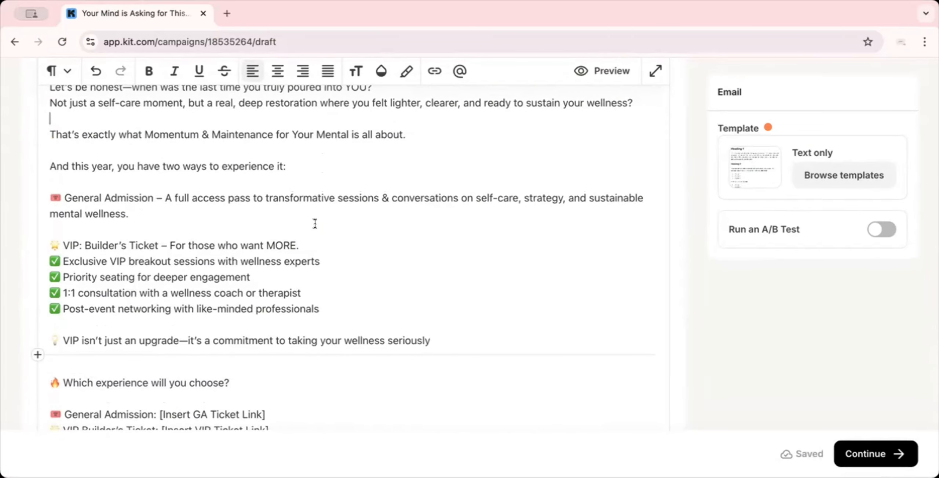
scroll(315, 222, "up", 4)
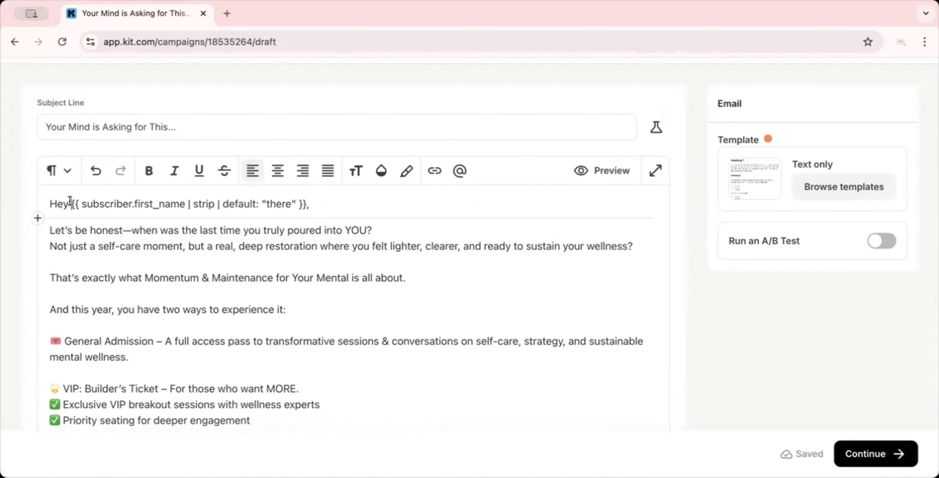
left_click_drag(70, 201, 305, 203)
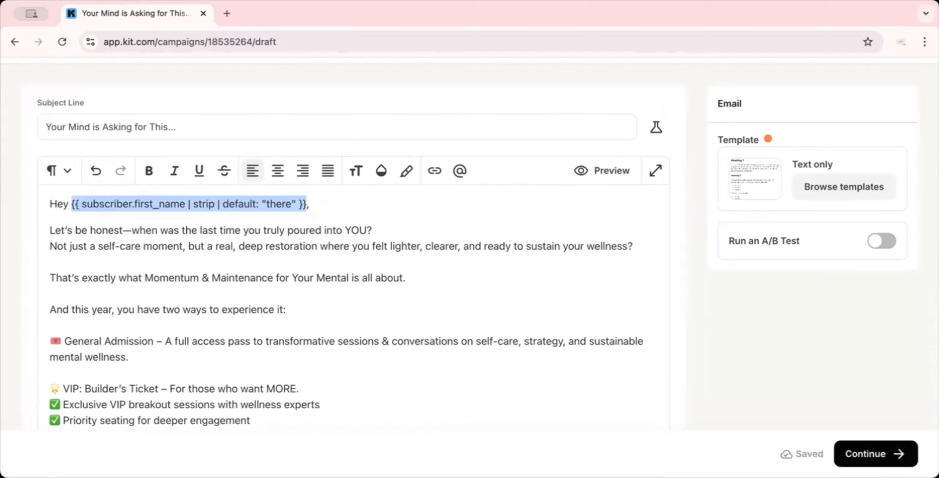
left_click(363, 317)
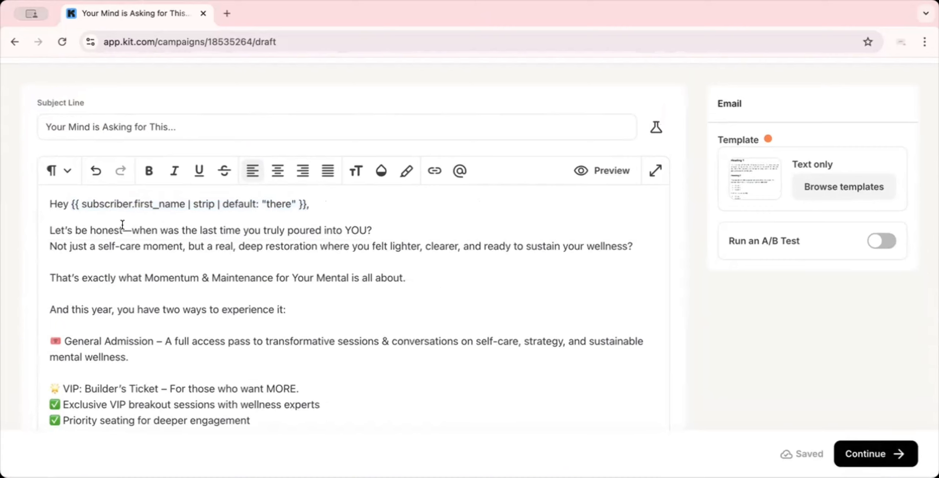
Insert a comma and the tag {{ subscriber.first_name | strip | default: "there" }} after "VIP isn't just an upgrade"
scroll(228, 327, "down", 1)
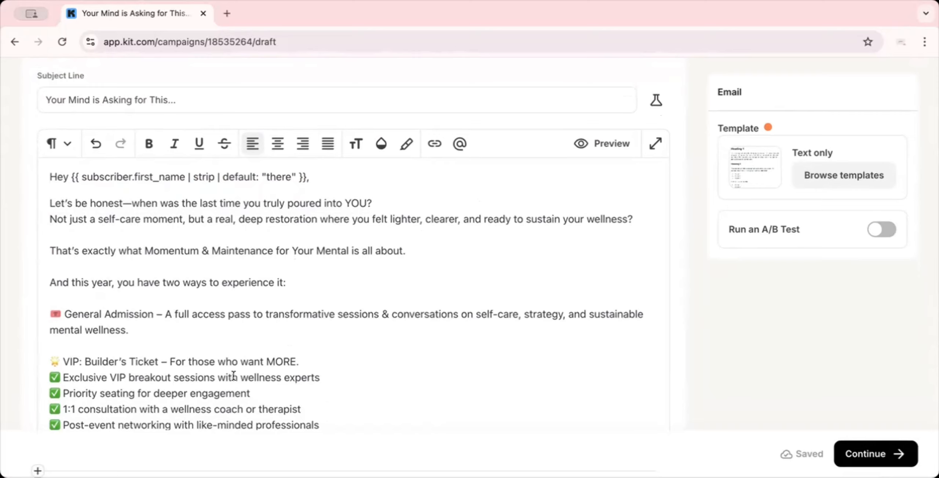
scroll(233, 375, "down", 1)
scroll(233, 375, "down", 3)
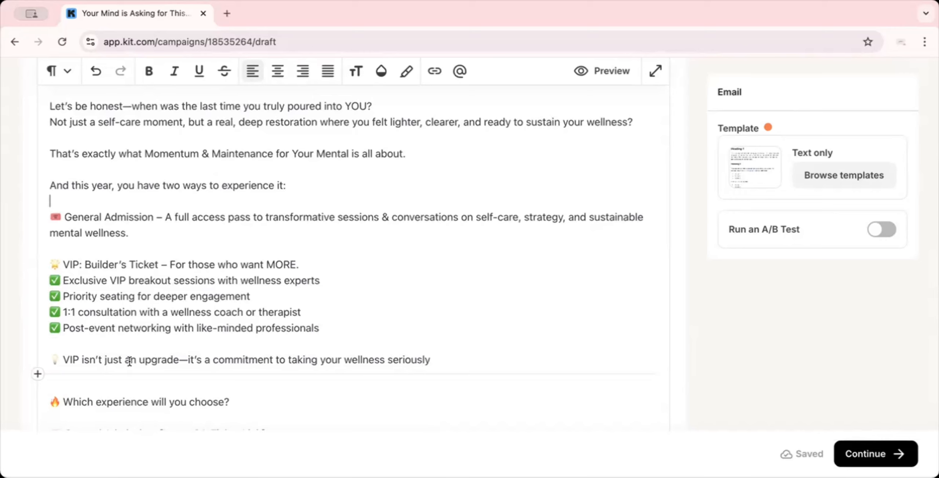
left_click(179, 359)
type(",")
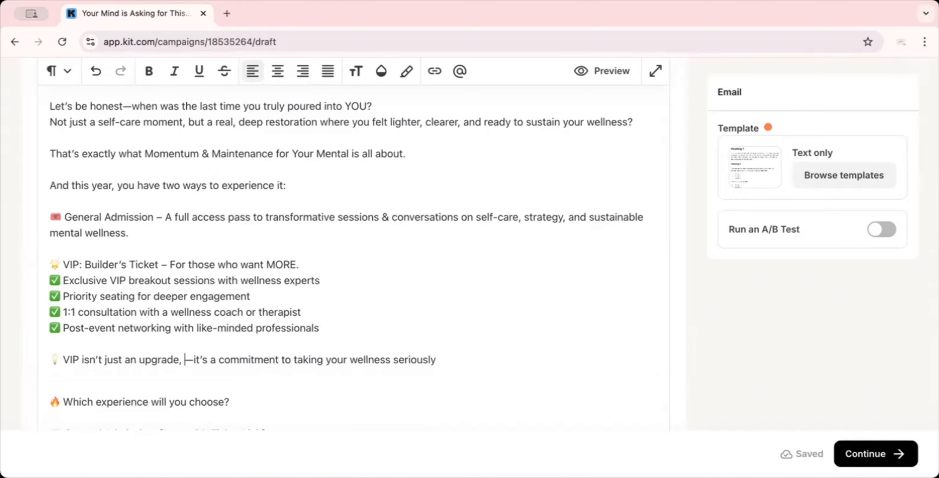
type("{{ subscriber.first_name | strip | default: \"there\" }}")
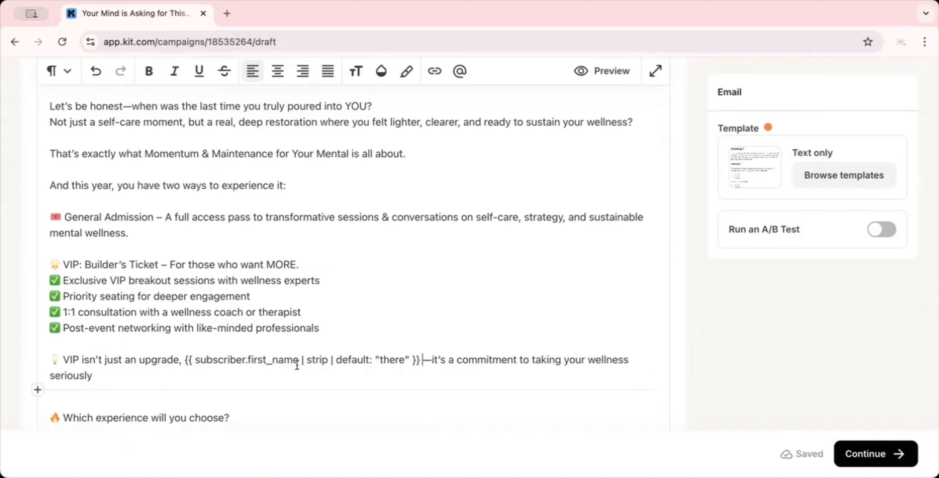
Try "Fam" as the default word in the VIP line's first-name tag
double_click(393, 358)
type("Fa")
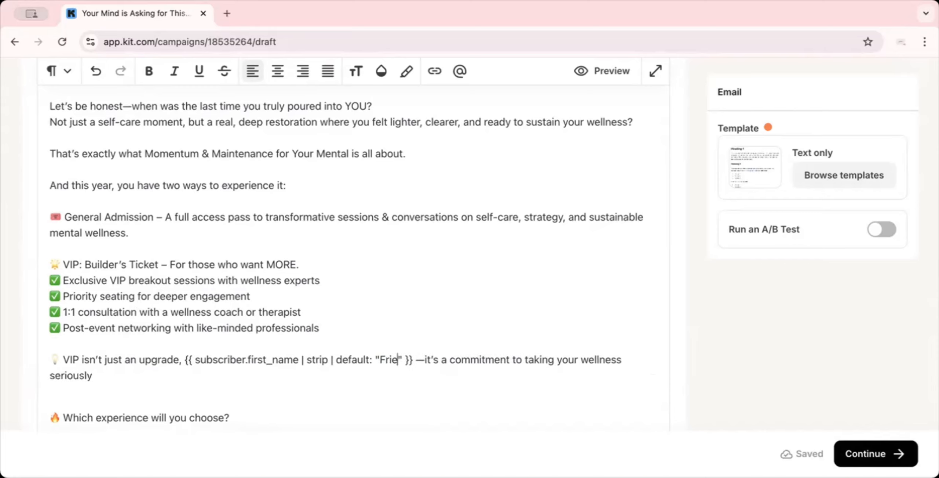
type("m")
left_click(355, 315)
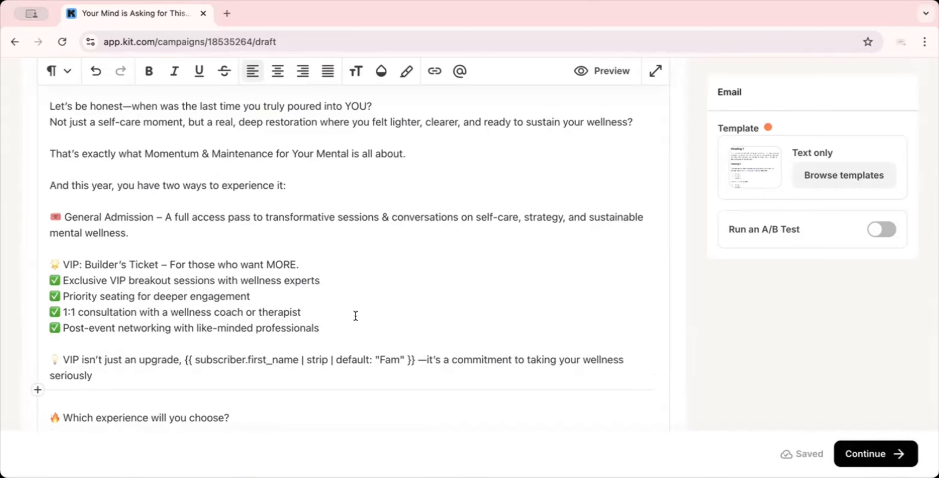
Set the default word in the VIP line's first-name tag to "Builder" and review it in the text
double_click(390, 359)
type("Builder")
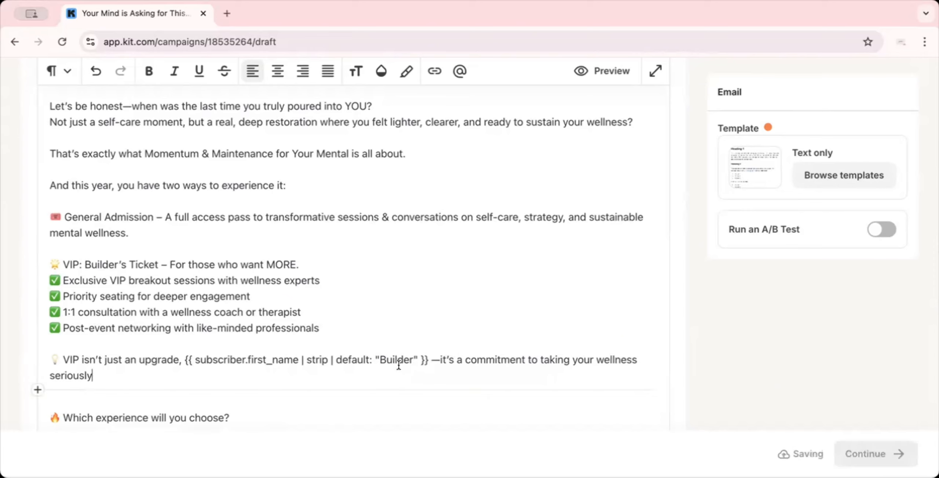
left_click(326, 319)
scroll(327, 318, "down", 4)
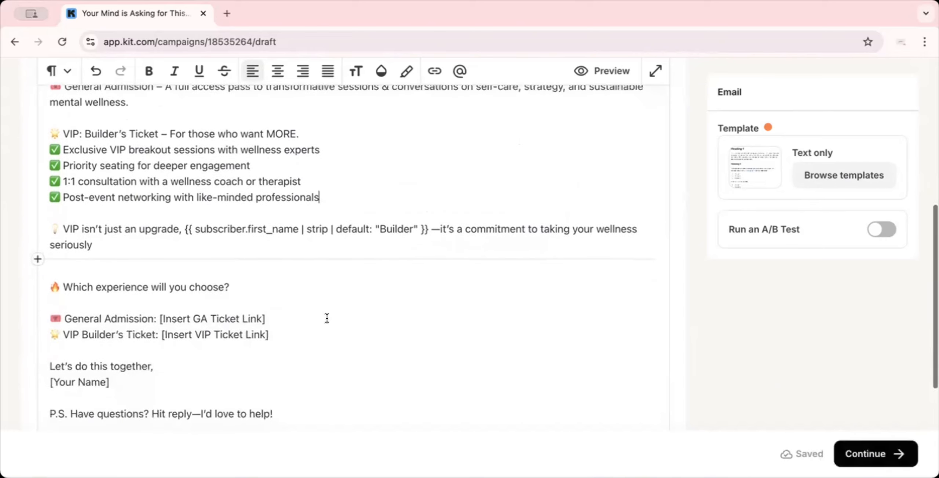
scroll(327, 318, "up", 1)
double_click(396, 235)
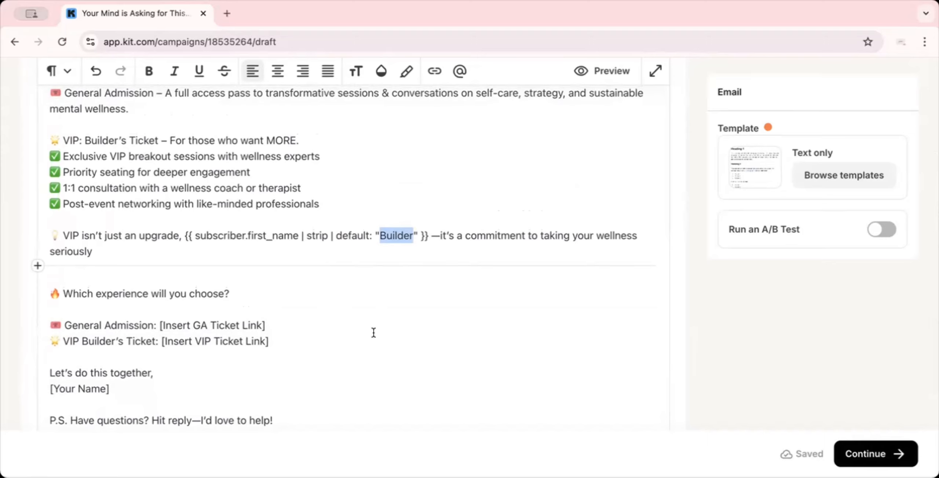
Replace the [Your Name] placeholder below "Let's do this together," with "The GFT Team", adding extra space above it
scroll(279, 335, "down", 3)
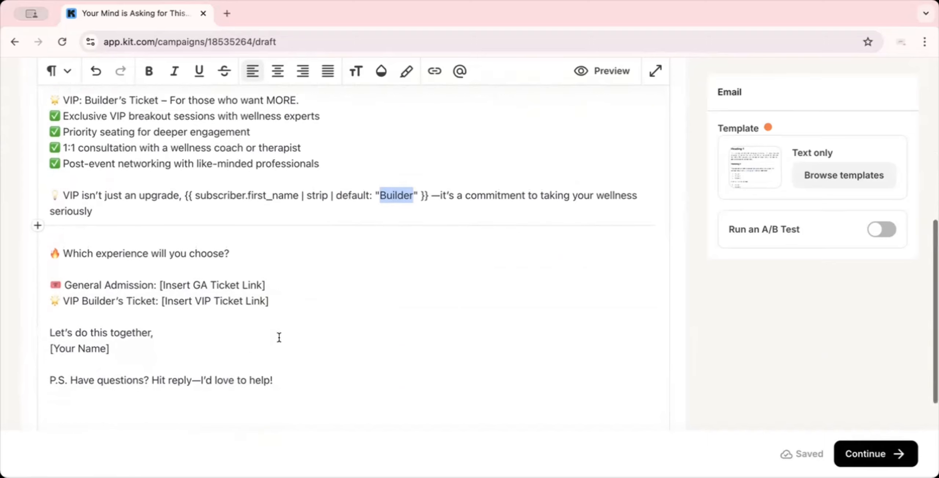
triple_click(120, 318)
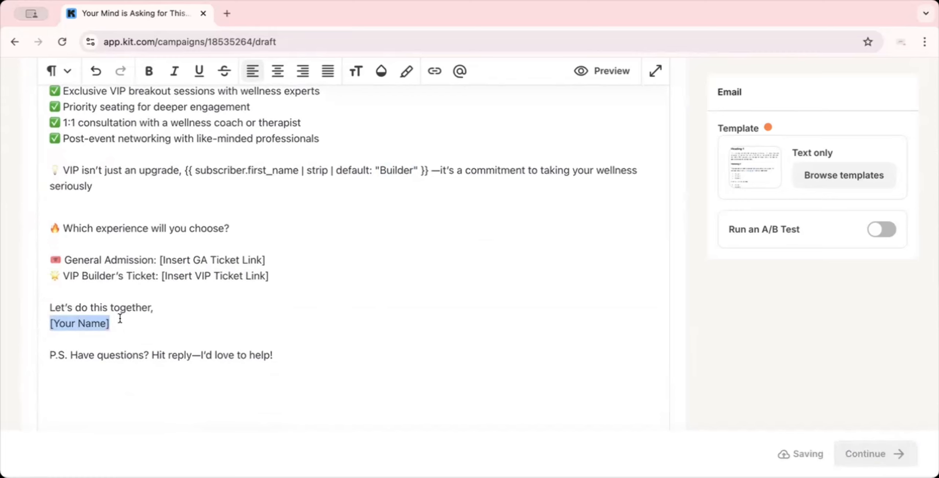
key("Return")
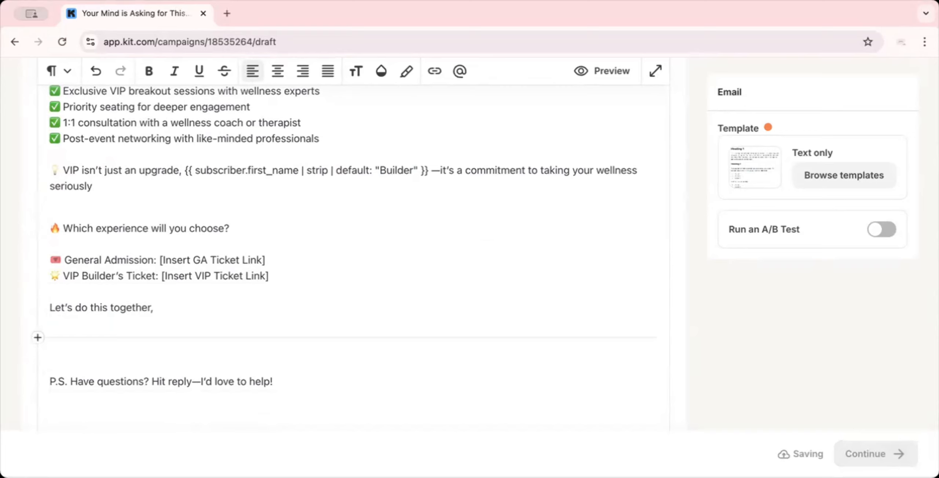
type("T")
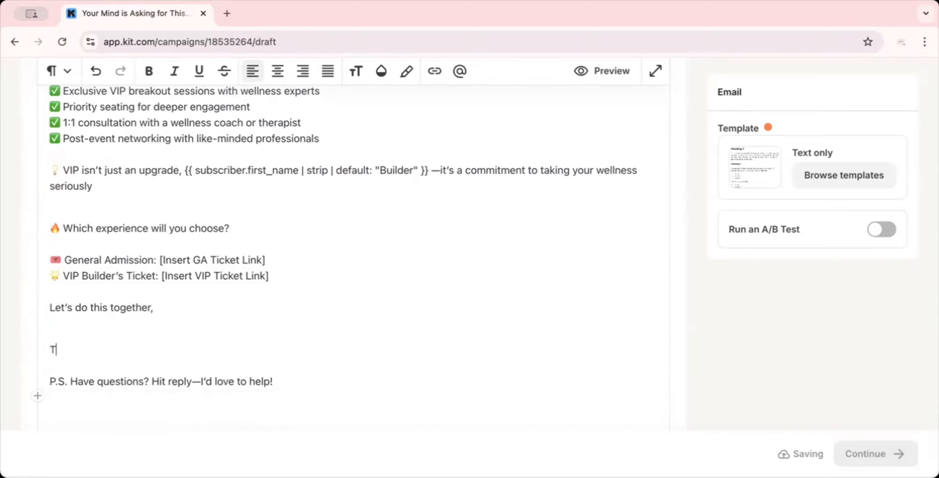
type("he GFT Te")
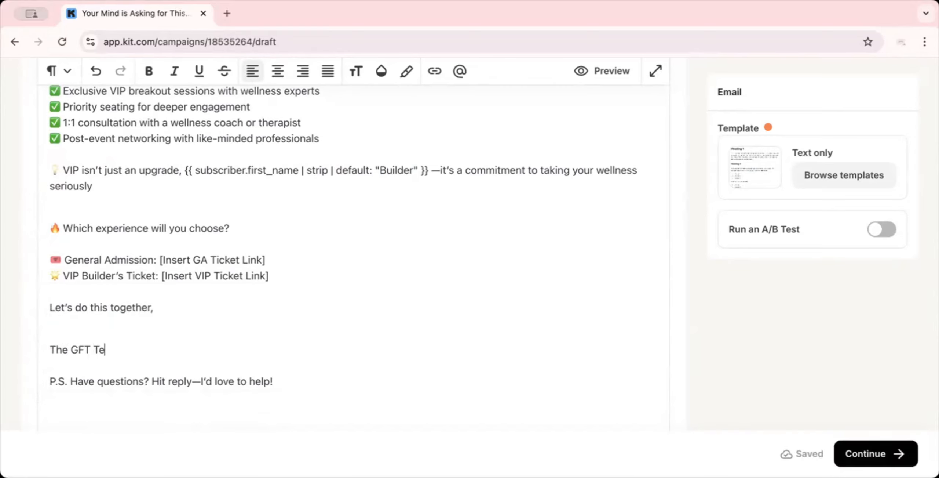
type("am")
Try "Your GFT Team" as the email's sign-off
key("shift+Home")
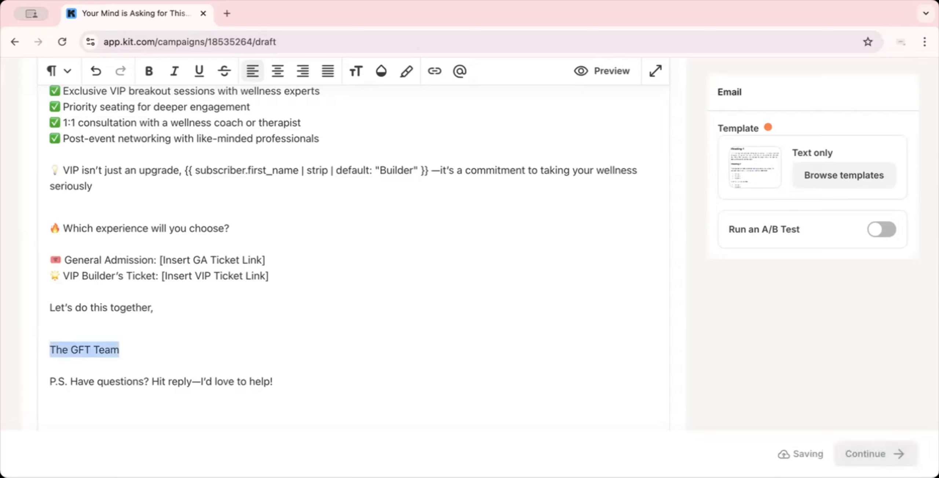
type("Your GFT ")
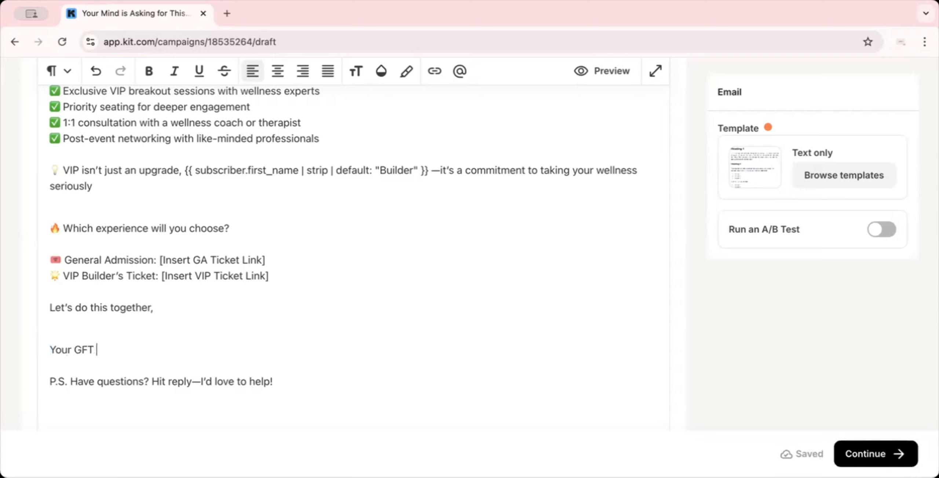
type("Team")
Change the email's sign-off to "Builders Together"
key("shift+Home")
type("Builders Together")
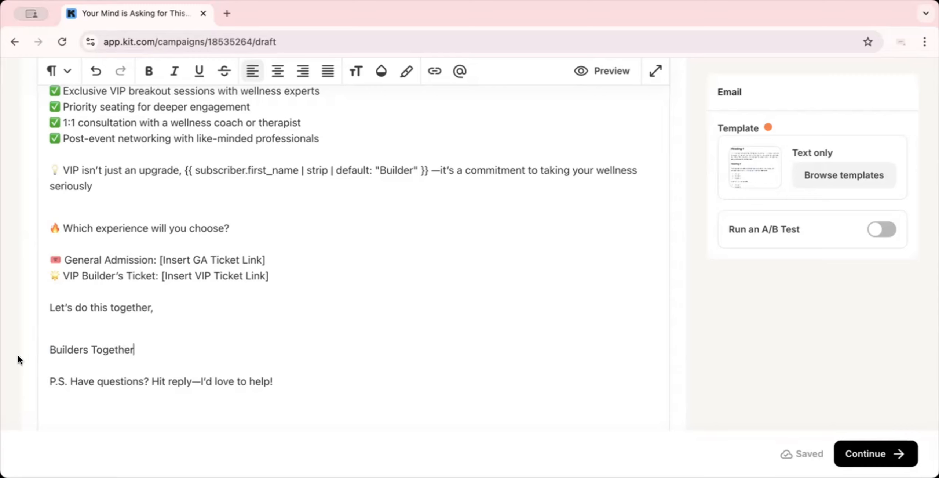
triple_click(142, 345)
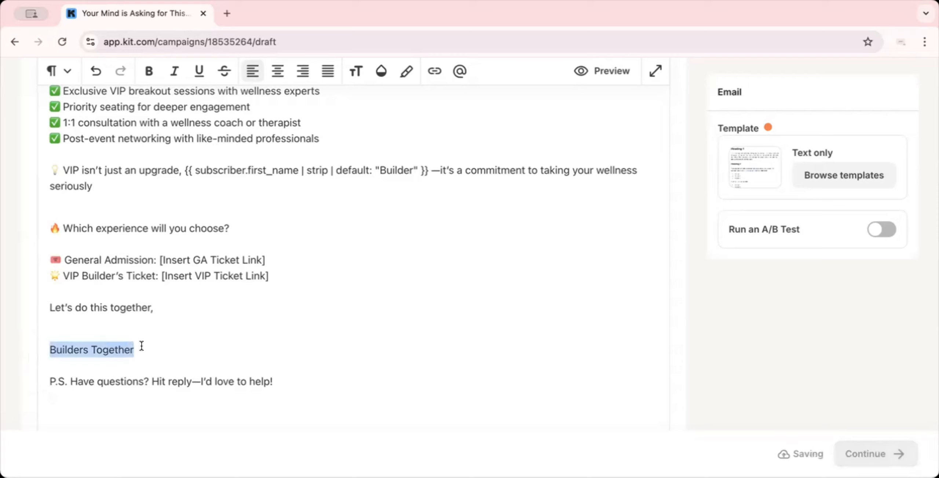
Add an empty line between the sign-off and the P.S., and italicize the P.S. line
triple_click(286, 379)
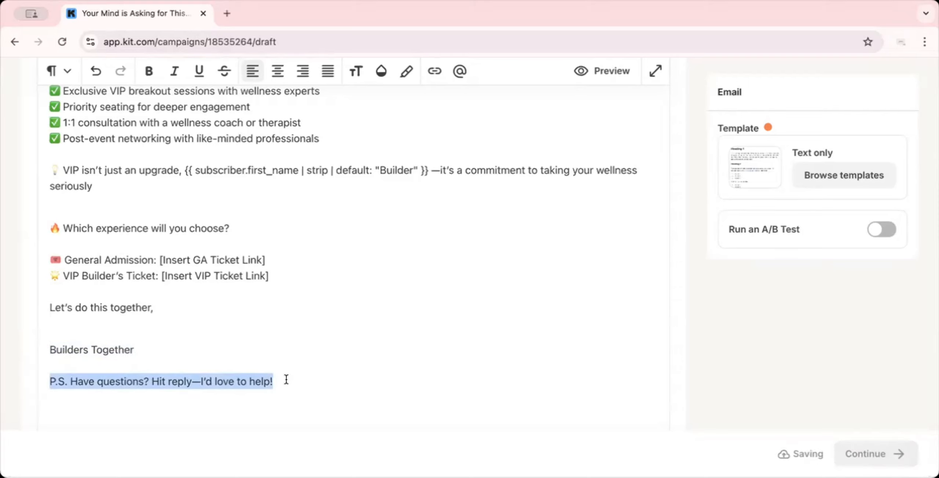
left_click(182, 356)
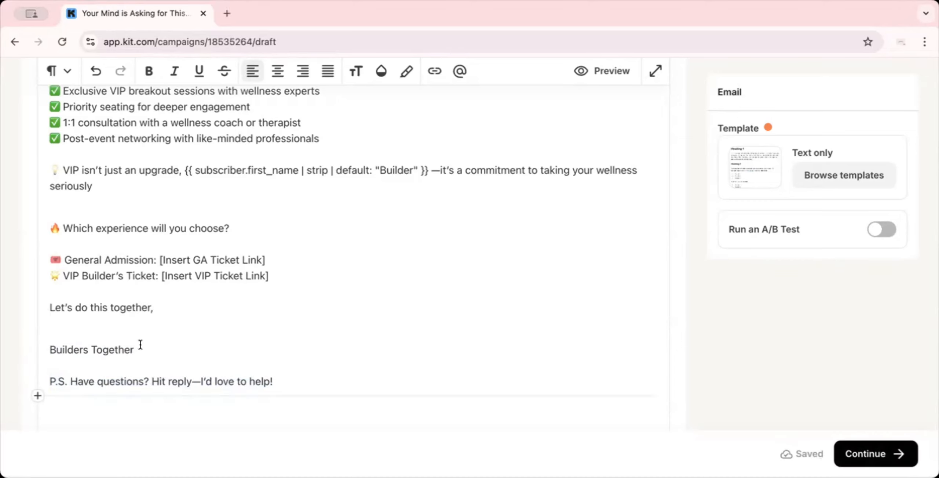
left_click(106, 330)
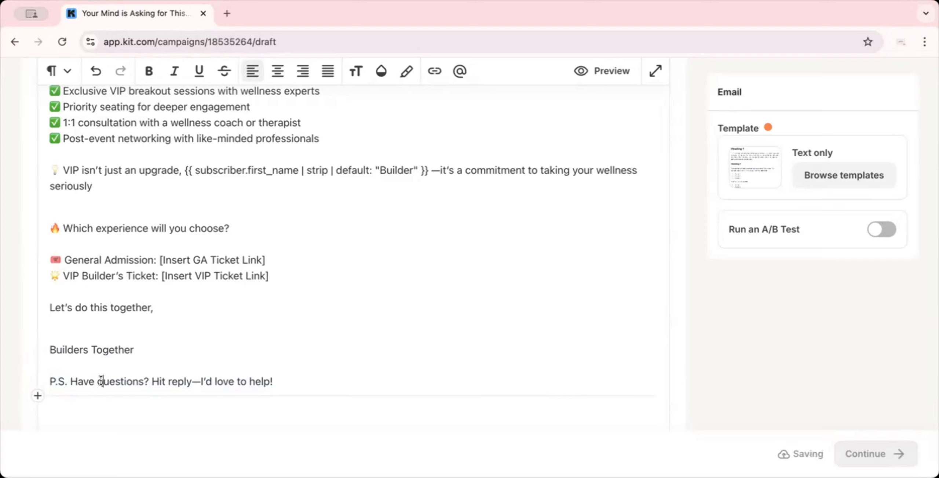
left_click(140, 359)
key("Return")
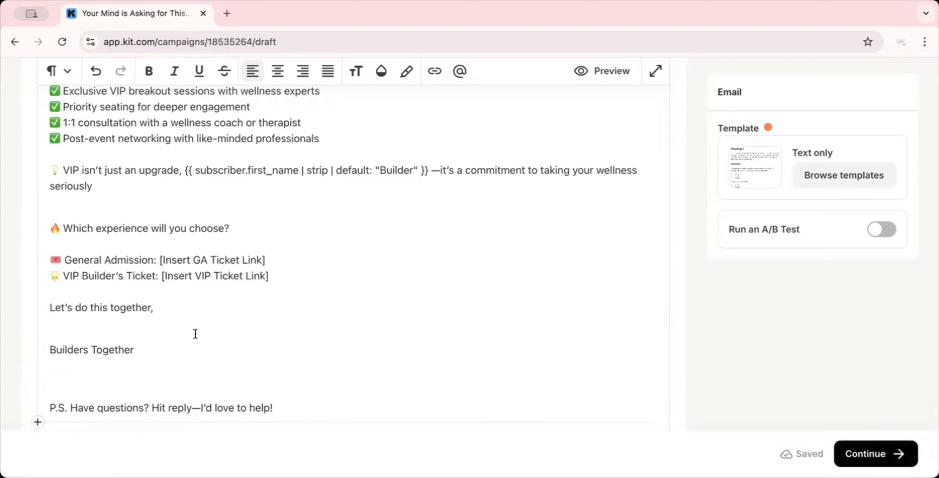
scroll(205, 332, "down", 3)
triple_click(274, 354)
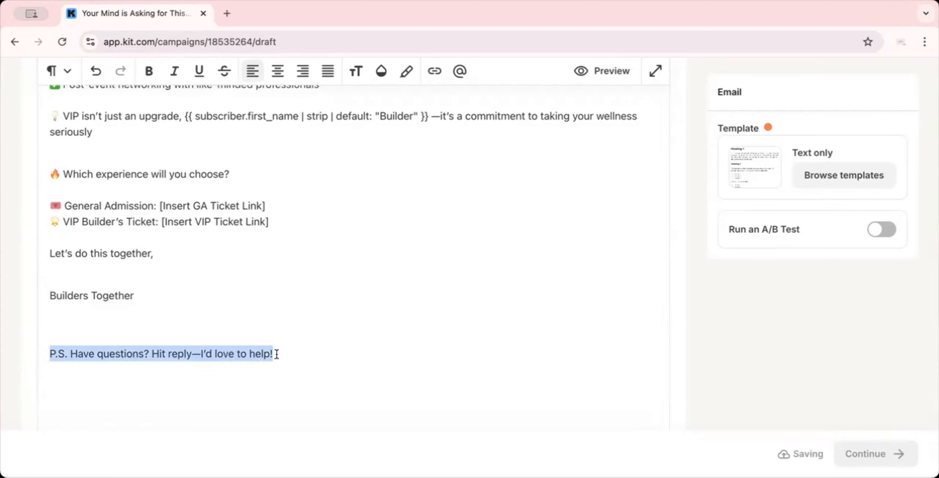
key("ctrl+i")
left_click(298, 289)
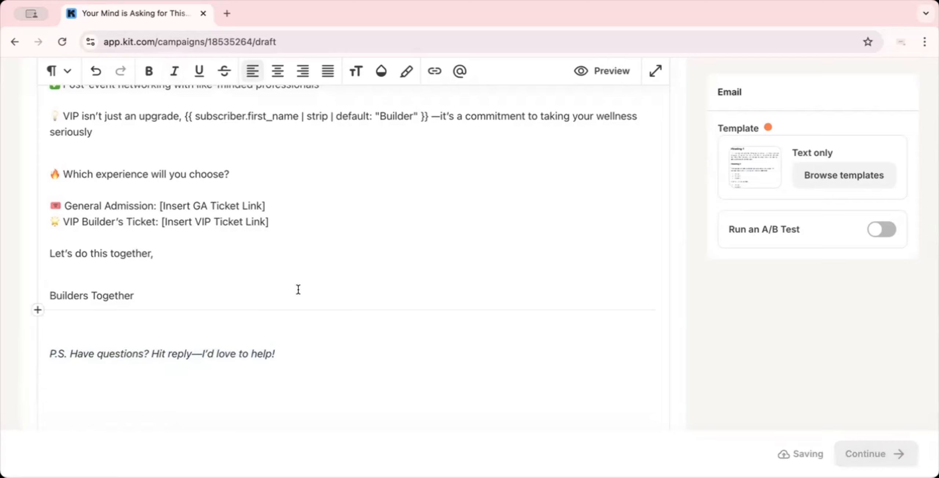
Look over the finished email body and continue to the Publish stage of the broadcast
scroll(284, 216, "up", 15)
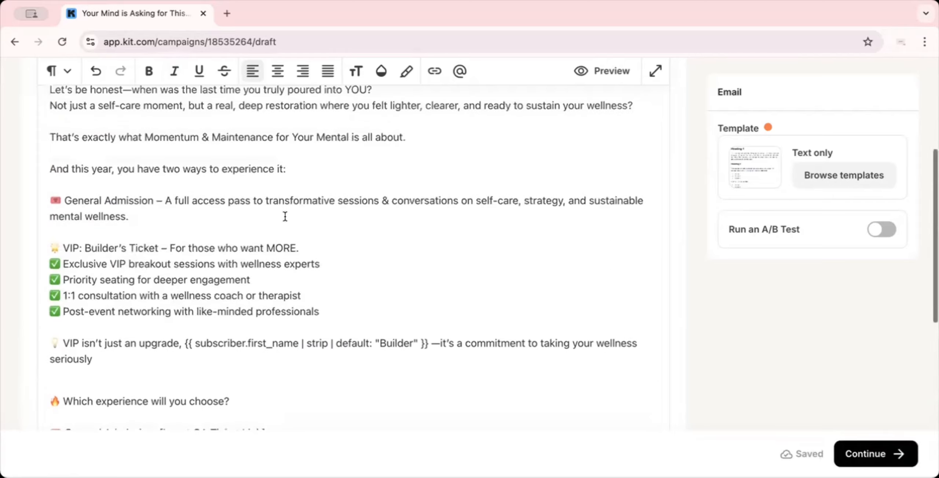
scroll(285, 217, "down", 15)
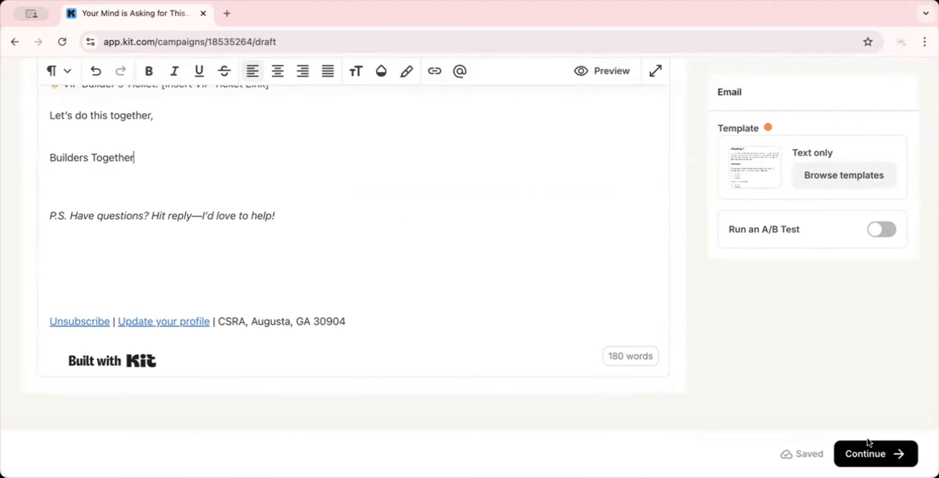
left_click(859, 447)
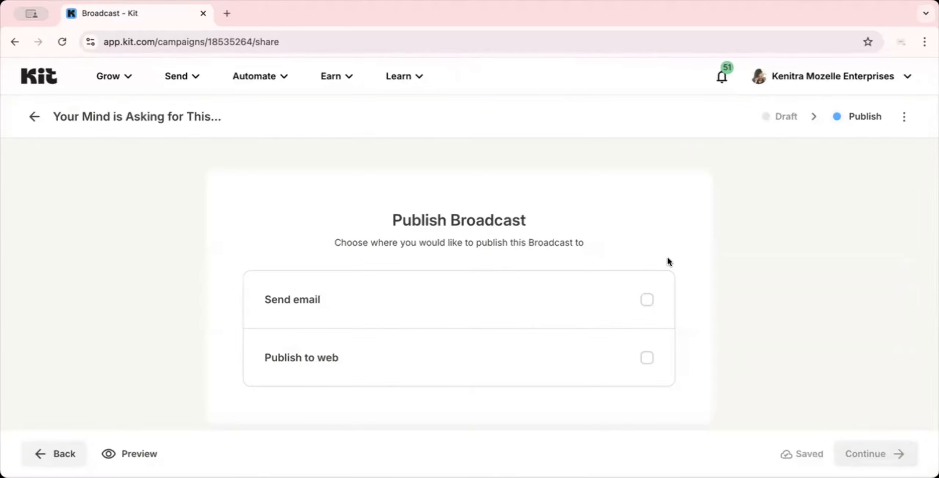
Enable both Send email and Publish to web for the broadcast
scroll(667, 257, "down", 1)
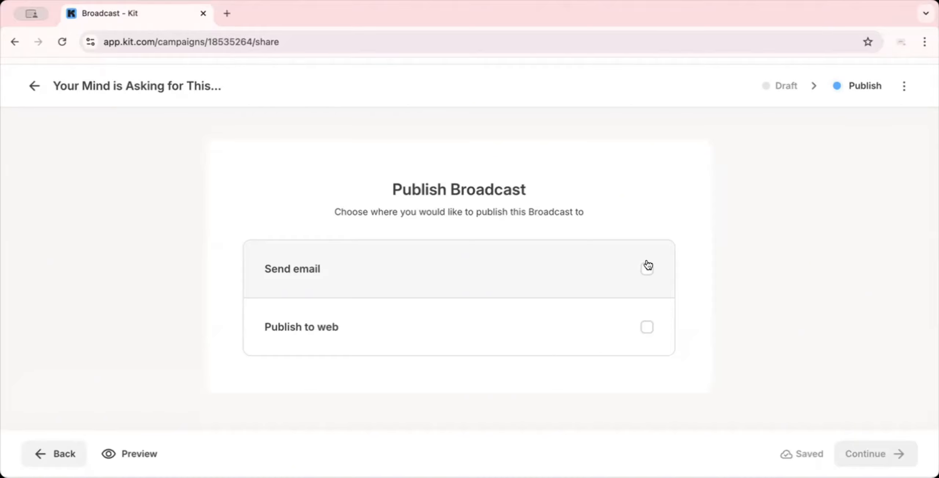
left_click(646, 271)
scroll(625, 333, "down", 10)
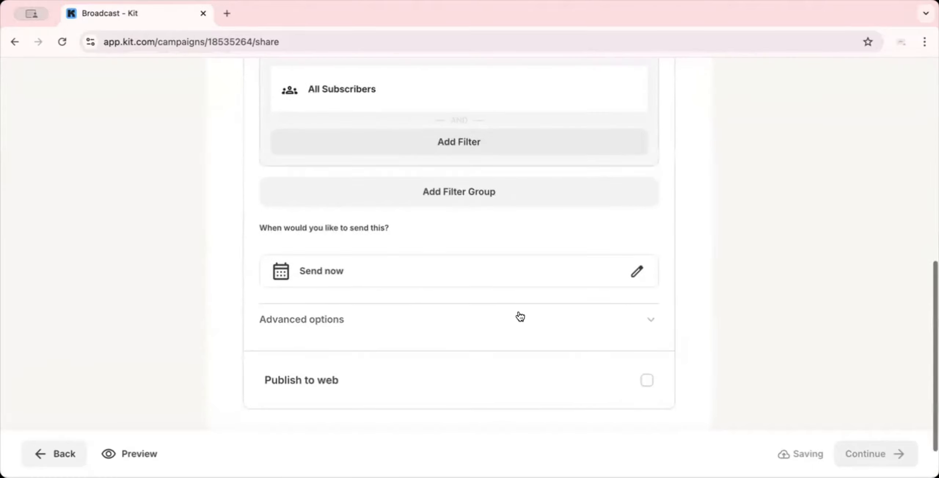
scroll(570, 285, "down", 2)
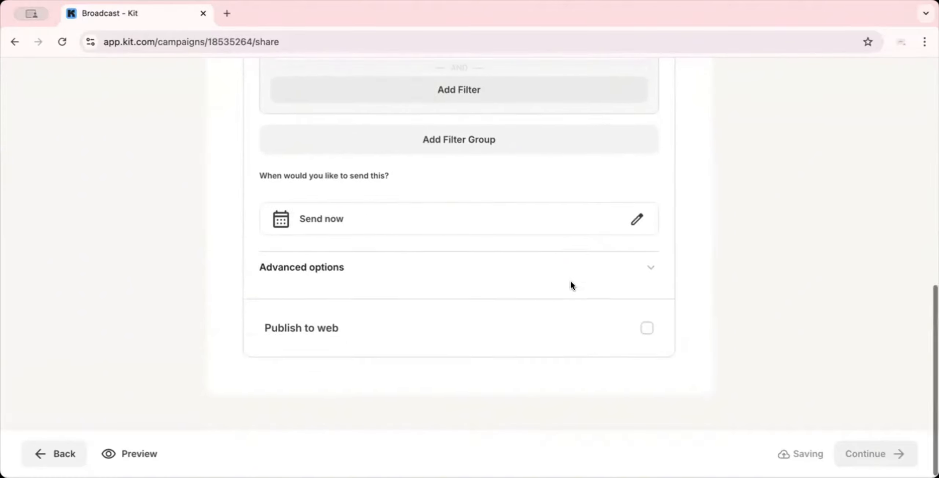
left_click(647, 326)
Set the broadcast's From address to the Graced For This sender and check the other available senders
scroll(714, 287, "up", 15)
scroll(717, 287, "down", 4)
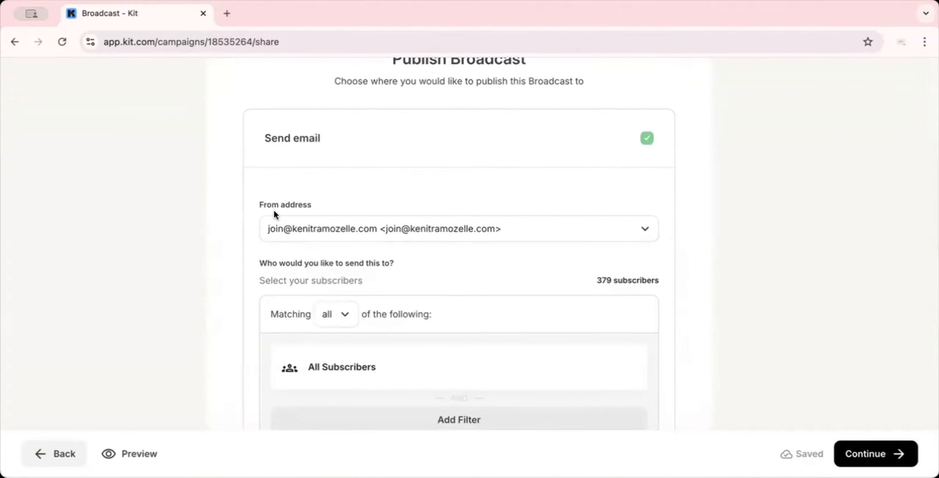
left_click(645, 231)
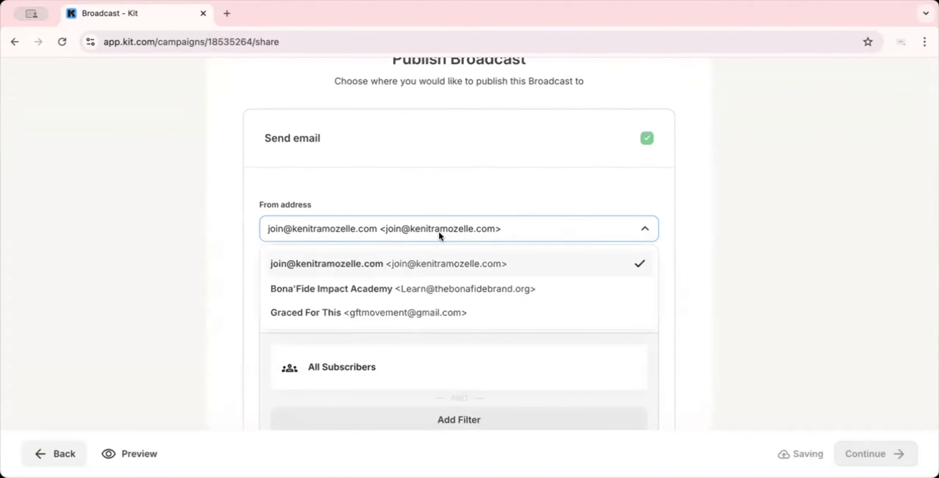
left_click(431, 315)
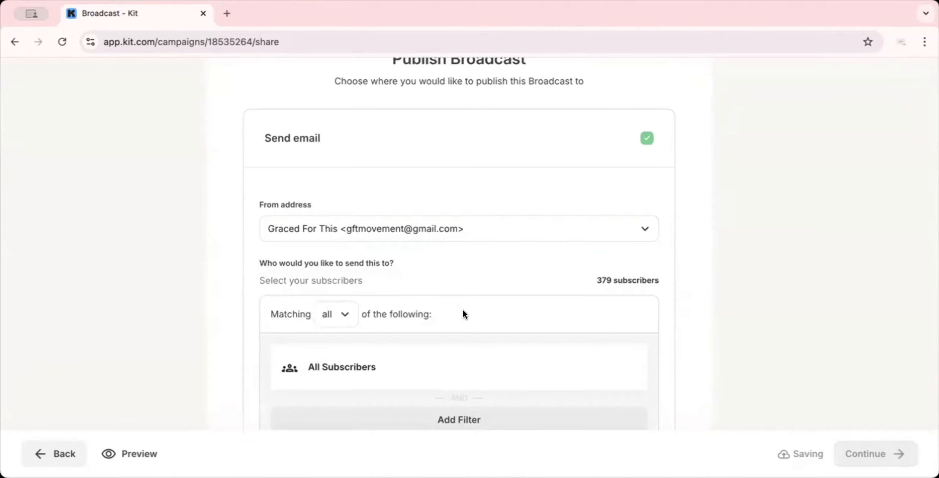
scroll(463, 311, "down", 3)
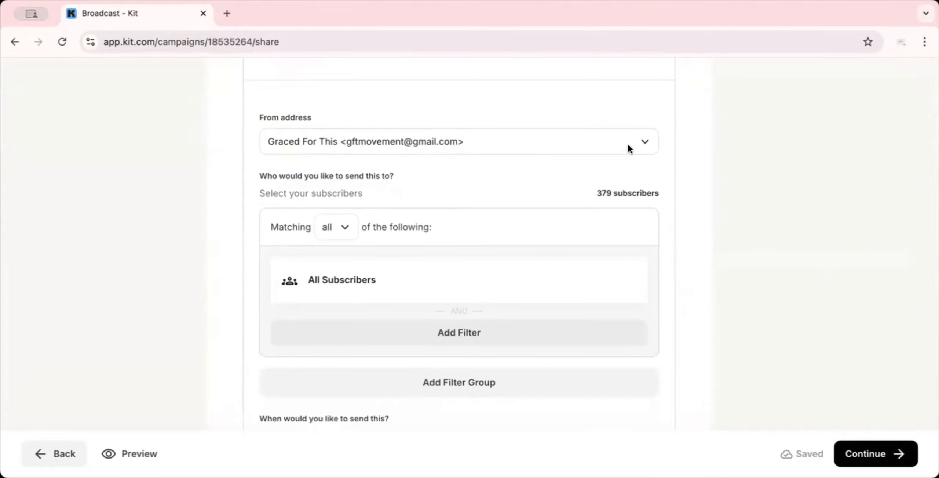
left_click(638, 142)
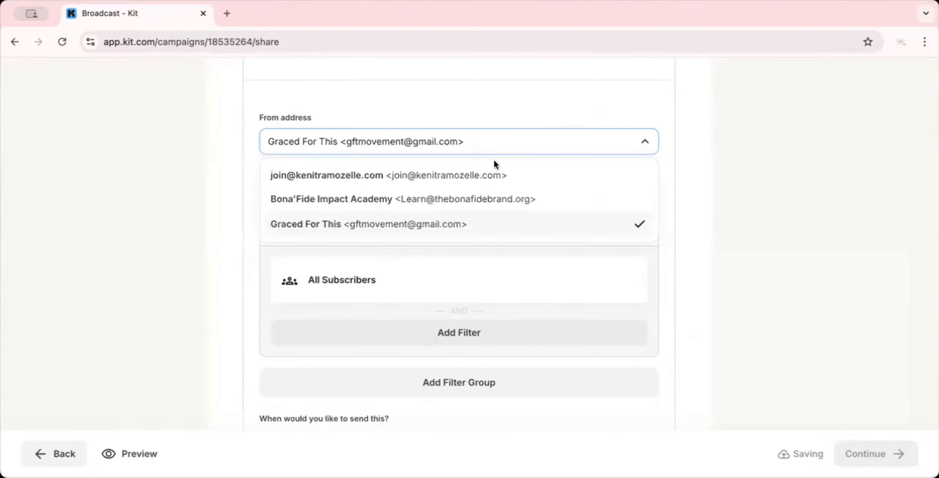
left_click(479, 233)
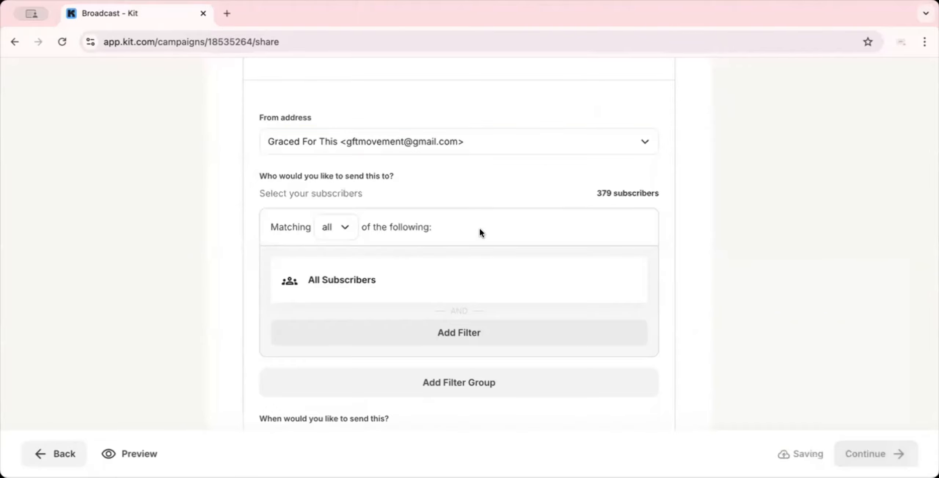
left_click(448, 144)
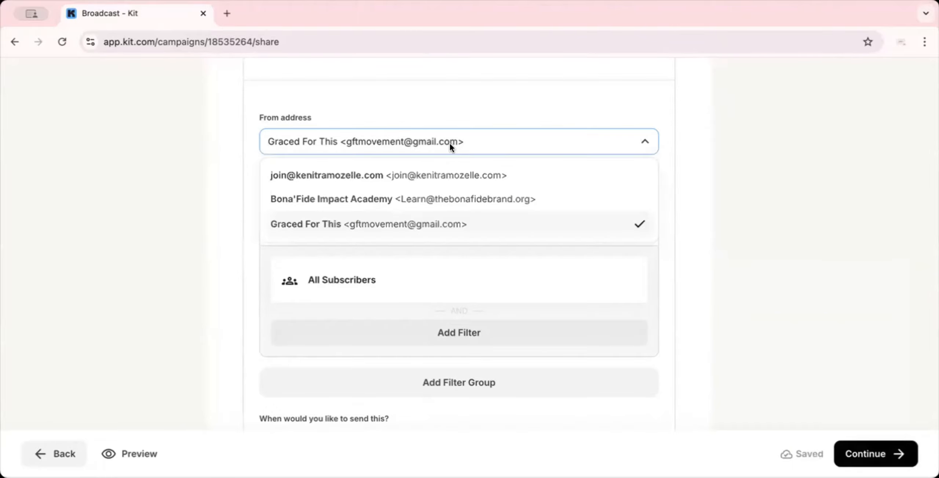
left_click(711, 183)
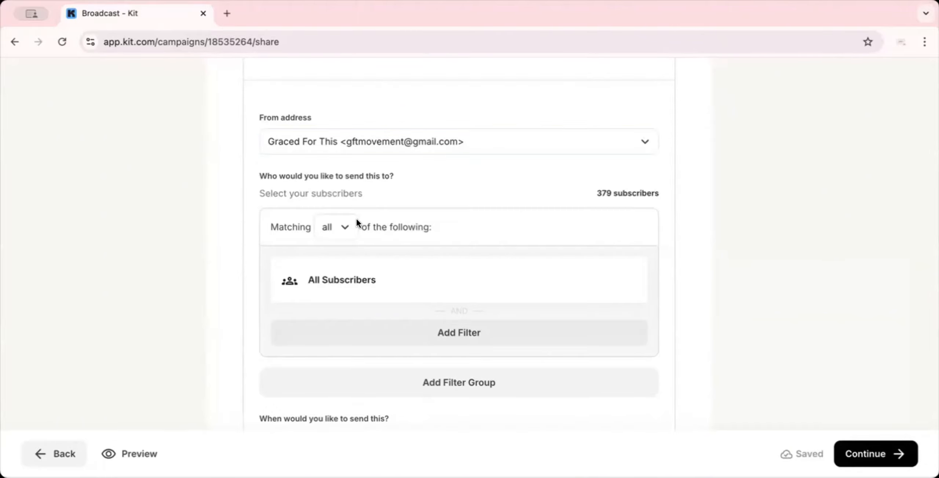
Set the recipient filter group to match any of its filters and remove the All Subscribers filter
left_click(344, 228)
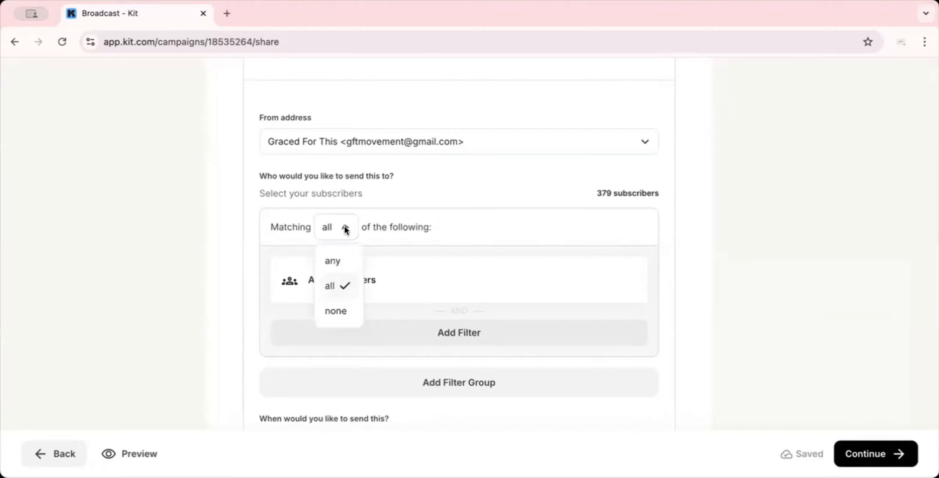
left_click(333, 263)
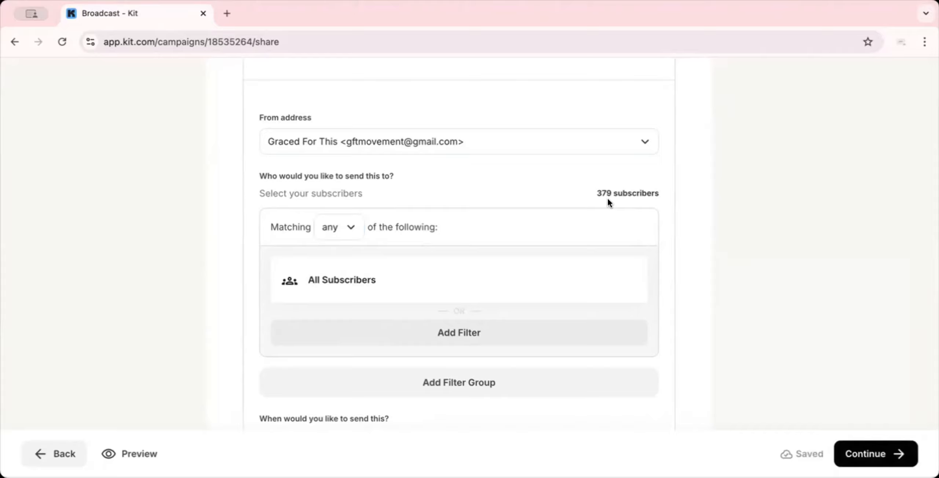
scroll(607, 201, "down", 3)
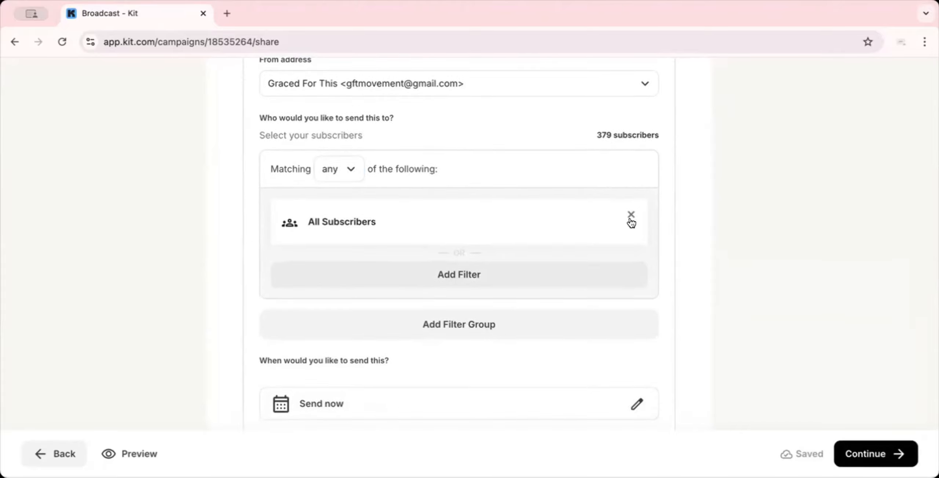
left_click(630, 216)
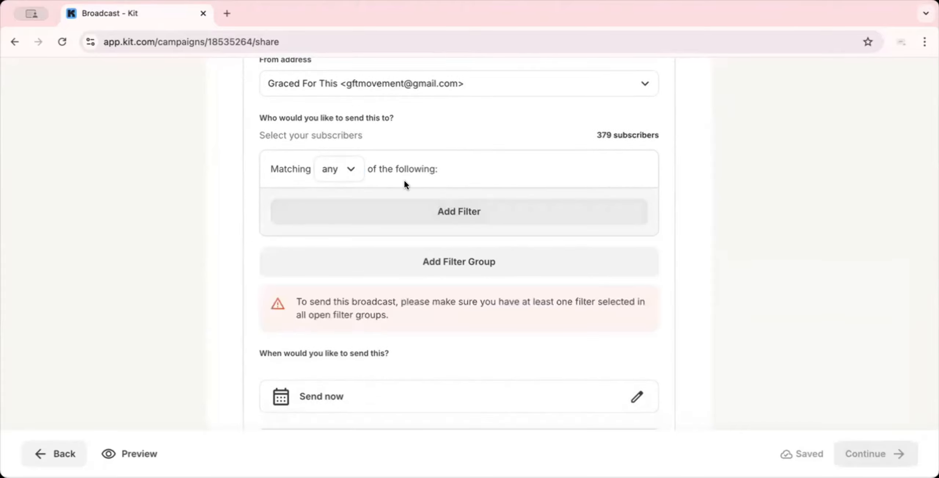
Add a Within Segment filter for the GFT segment to the broadcast's recipient group
left_click(445, 212)
left_click(441, 227)
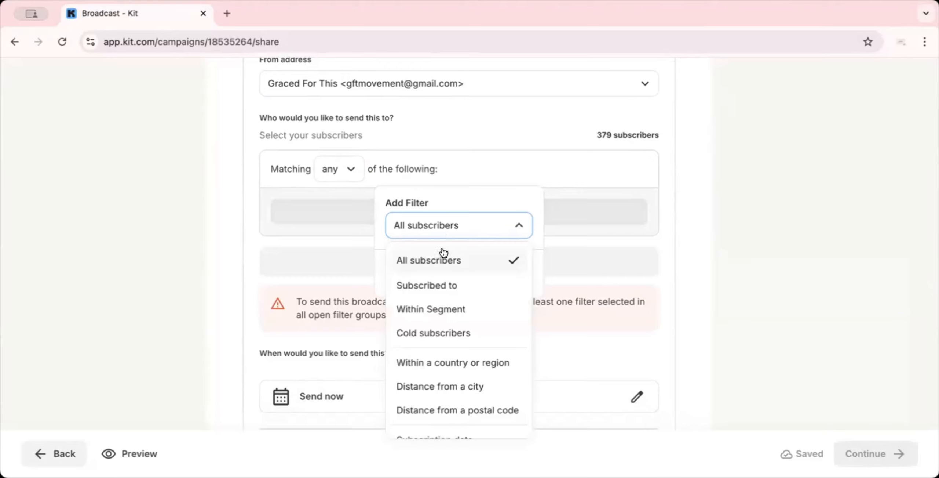
left_click(443, 310)
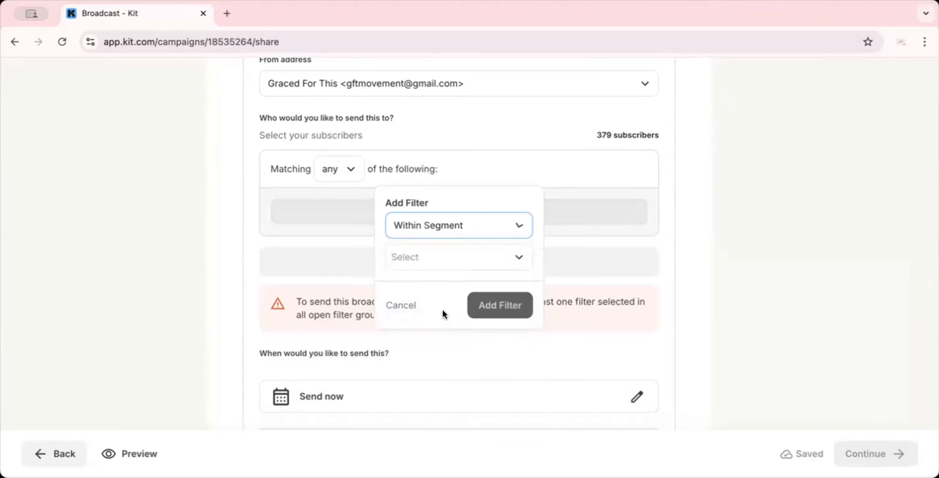
left_click(469, 259)
left_click(400, 337)
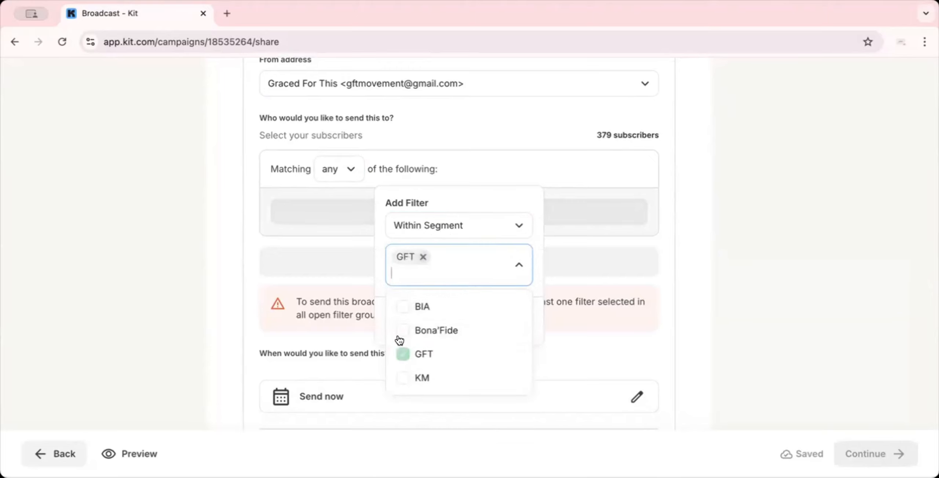
left_click(534, 282)
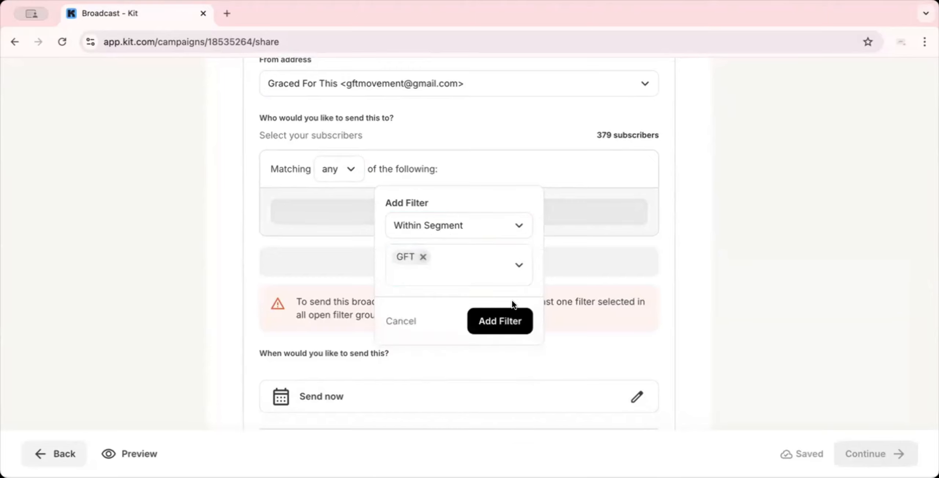
left_click(500, 320)
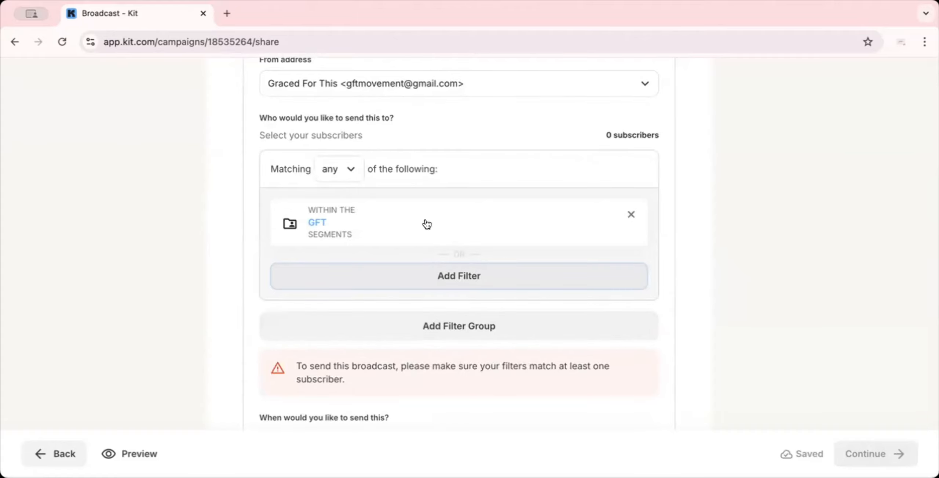
Add a second recipient filter group and open its match condition choices
scroll(381, 123, "down", 2)
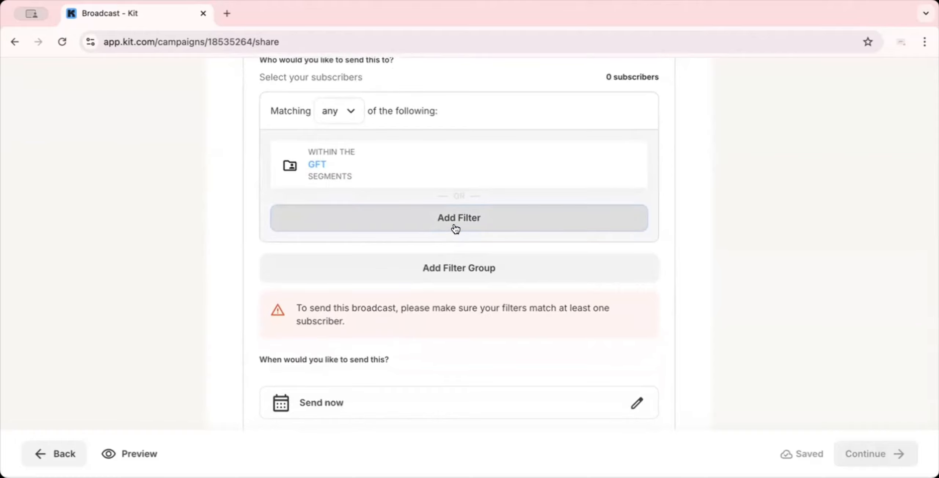
left_click(448, 275)
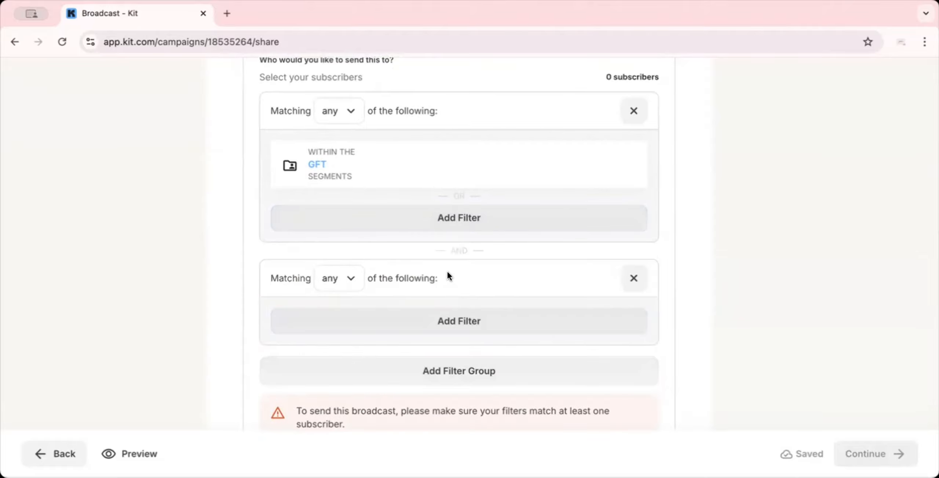
left_click(353, 278)
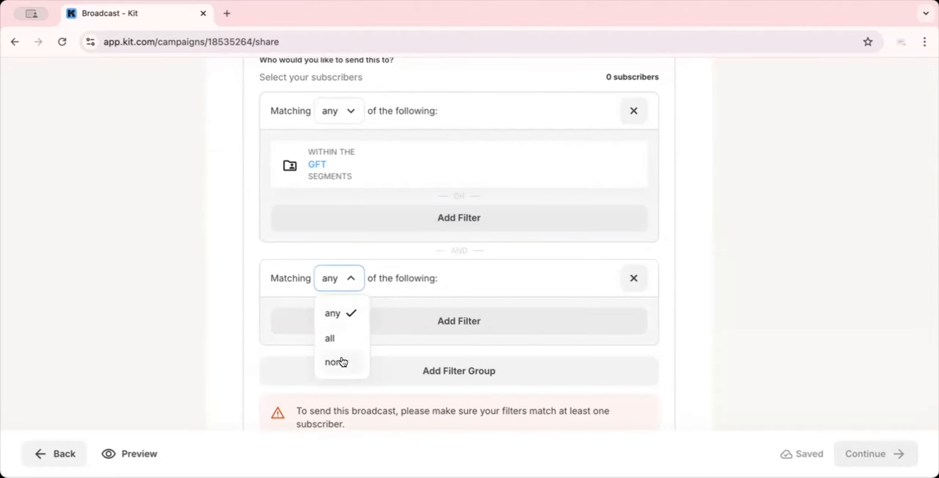
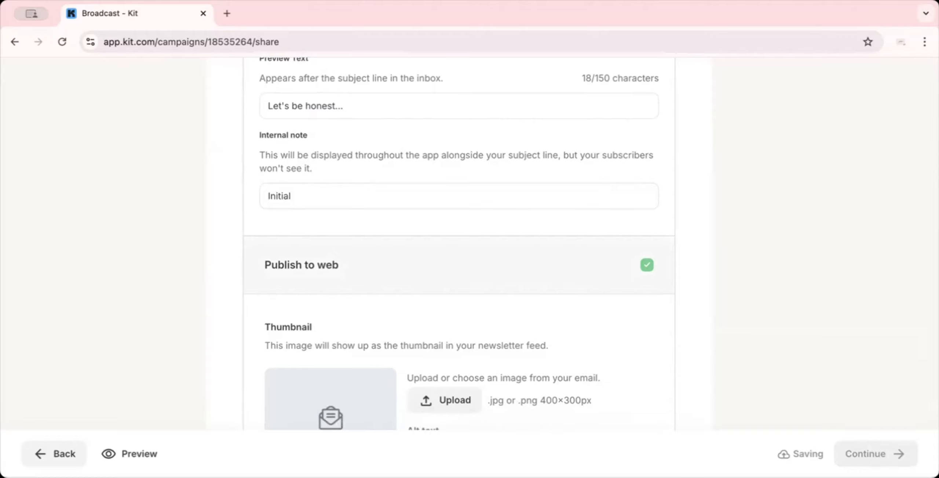
Set the broadcast's internal note to "Summit Pomo - Intro the Summit"
type("invite")
key("ctrl+a")
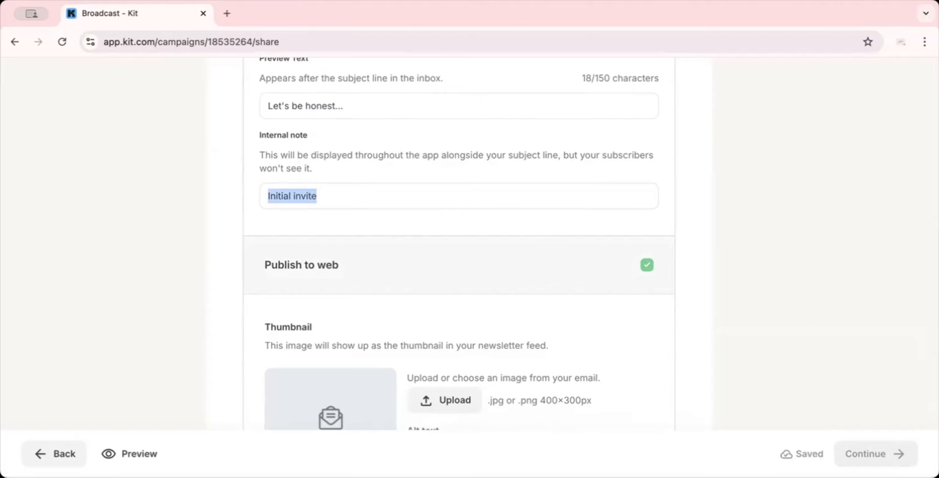
type("S")
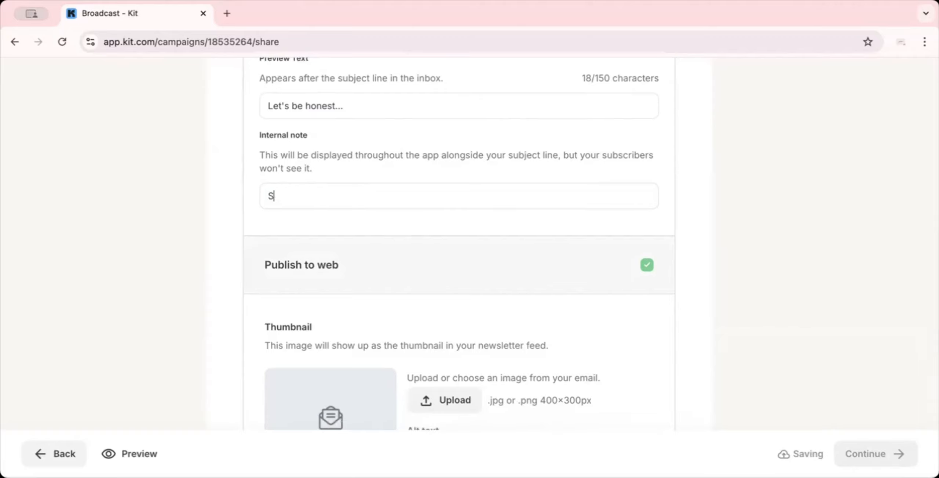
type("ummit Pomo Introductio")
key("BackSpace")
key("BackSpace")
key("BackSpace")
key("BackSpace")
key("BackSpace")
key("BackSpace")
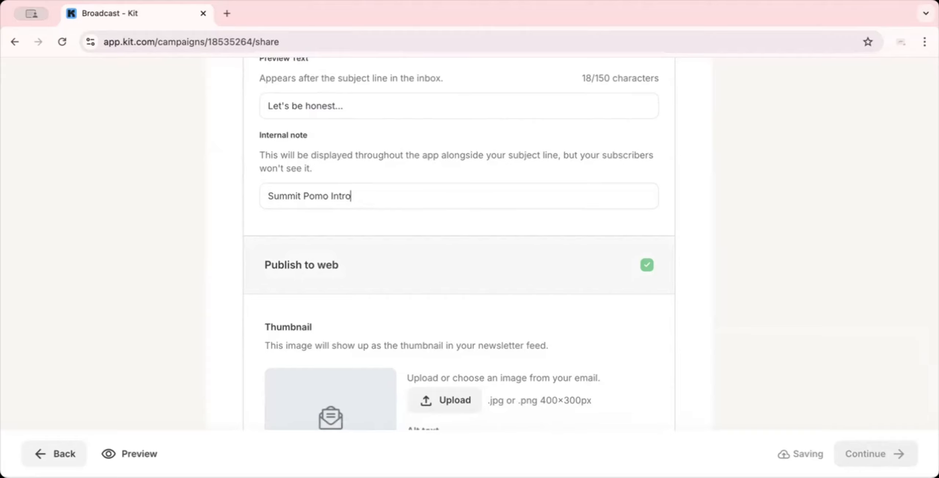
type("the Summit")
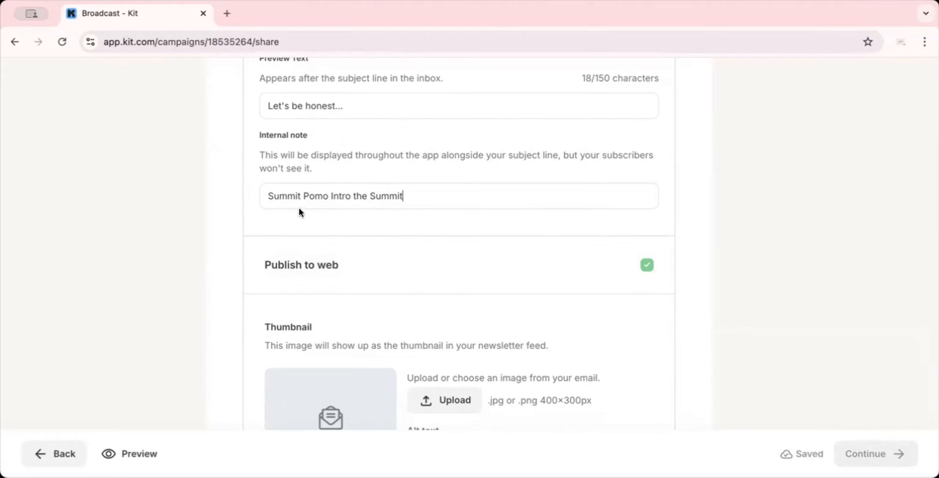
left_click(330, 195)
type("-")
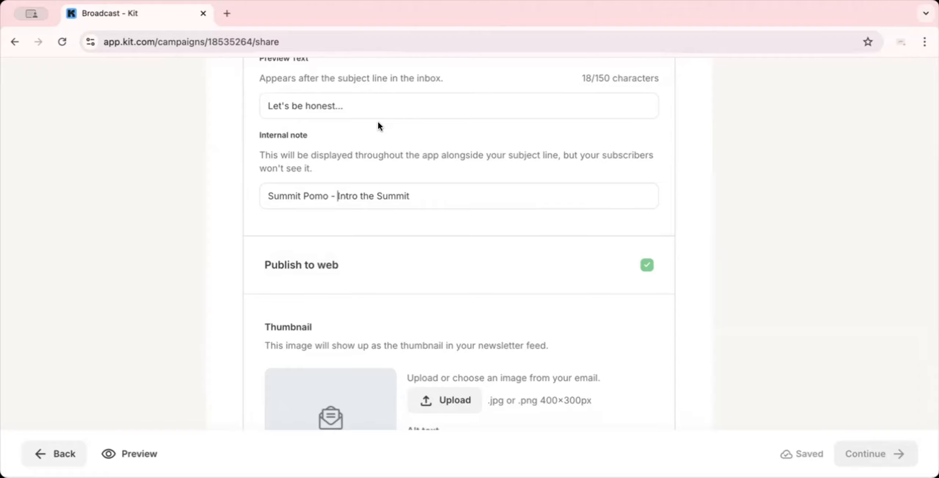
Set the web post's thumbnail to the uploaded photo of a group of women raising glasses in a toast
scroll(448, 227, "down", 5)
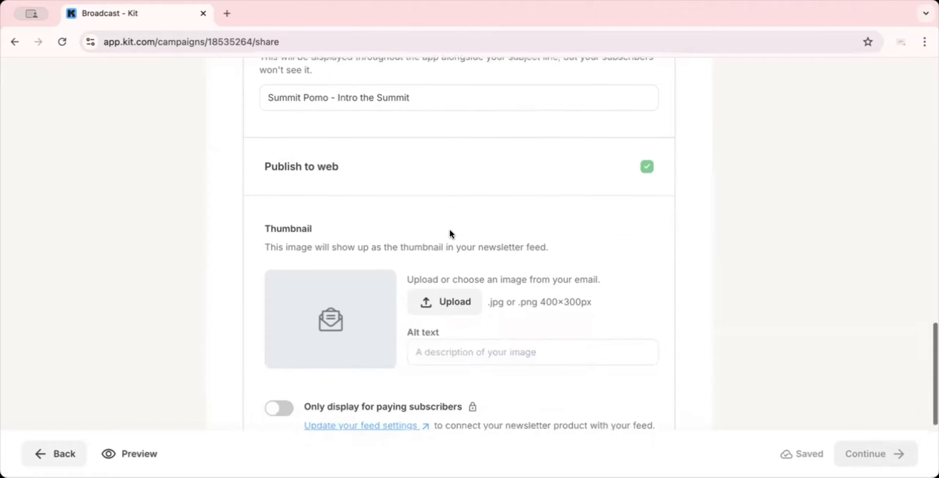
scroll(450, 230, "down", 2)
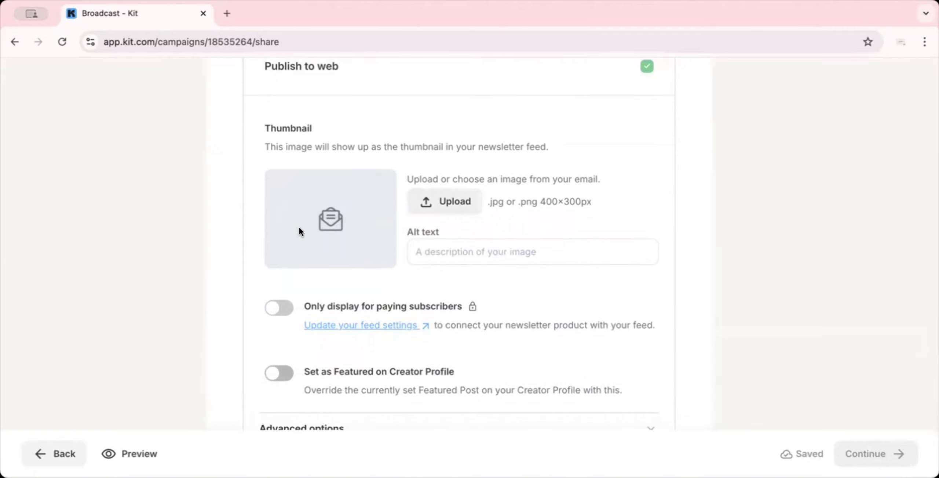
left_click(436, 213)
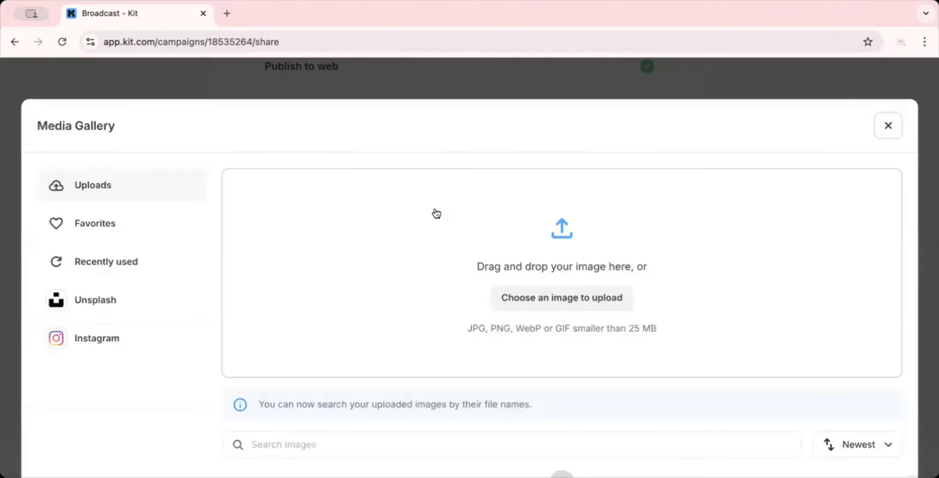
scroll(442, 264, "down", 8)
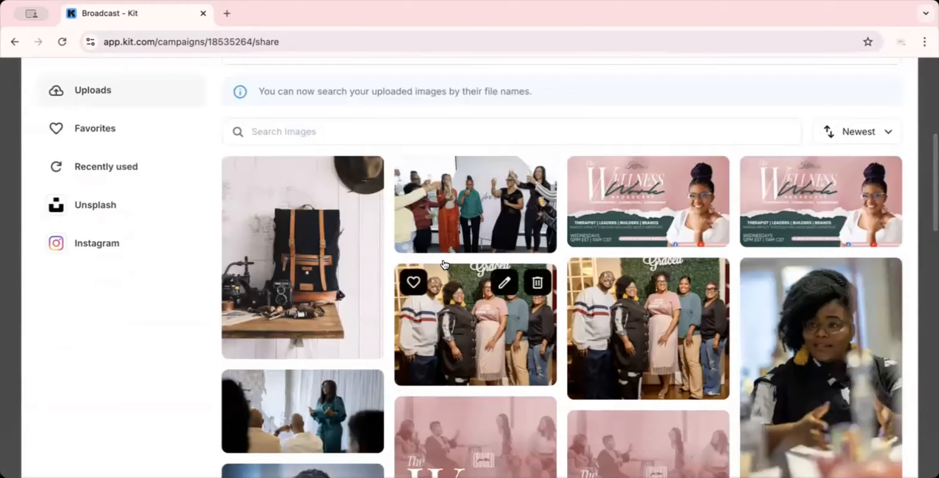
left_click(448, 246)
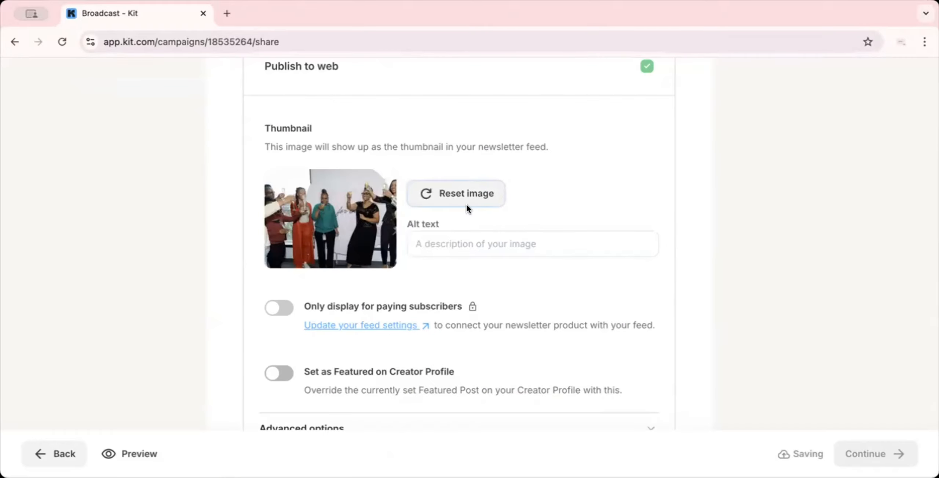
Enter "6 women having a cheers on a rooftop" as the thumbnail's alt text
left_click(435, 240)
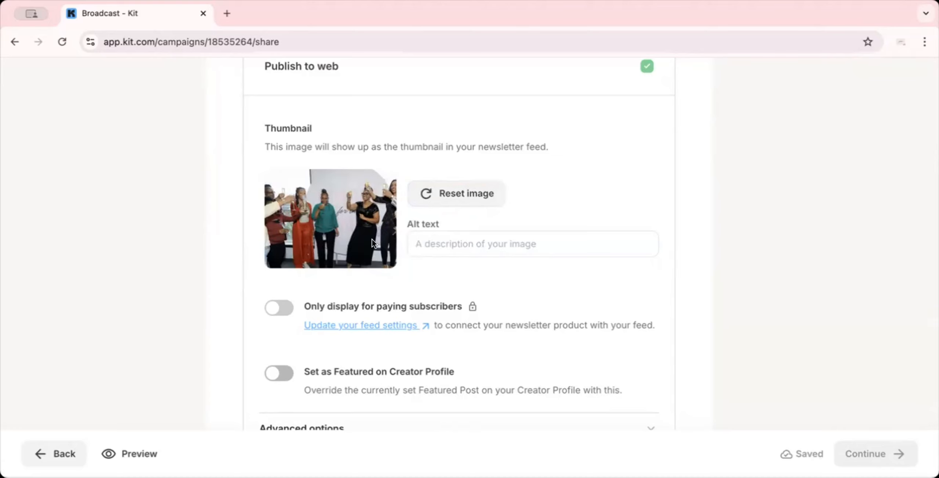
type("6 women having a cheers ")
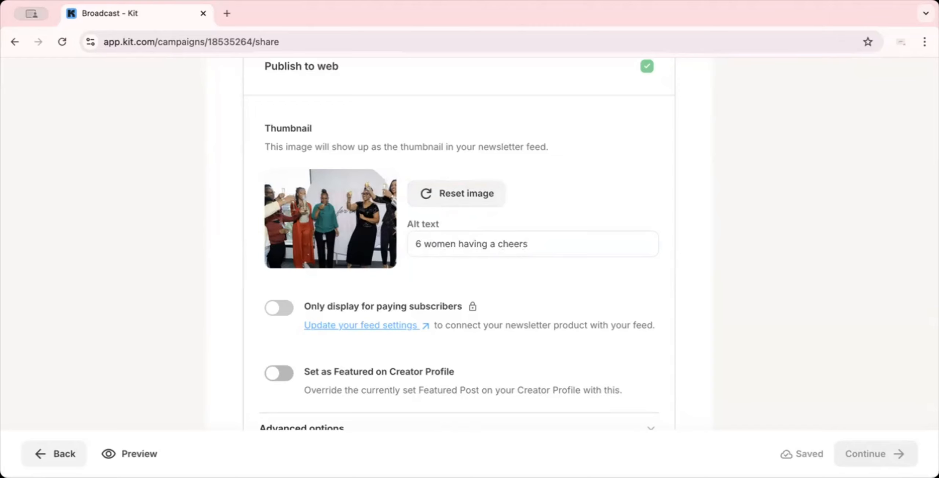
type("on a roottop")
left_click(570, 239)
key("BackSpace")
type("f")
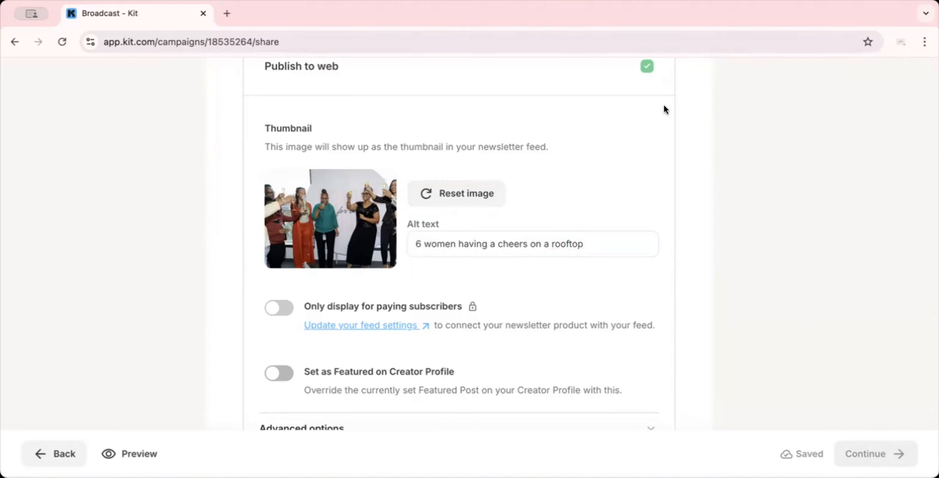
Expand the web post's advanced options and copy the internal note text into the meta description
scroll(523, 286, "down", 2)
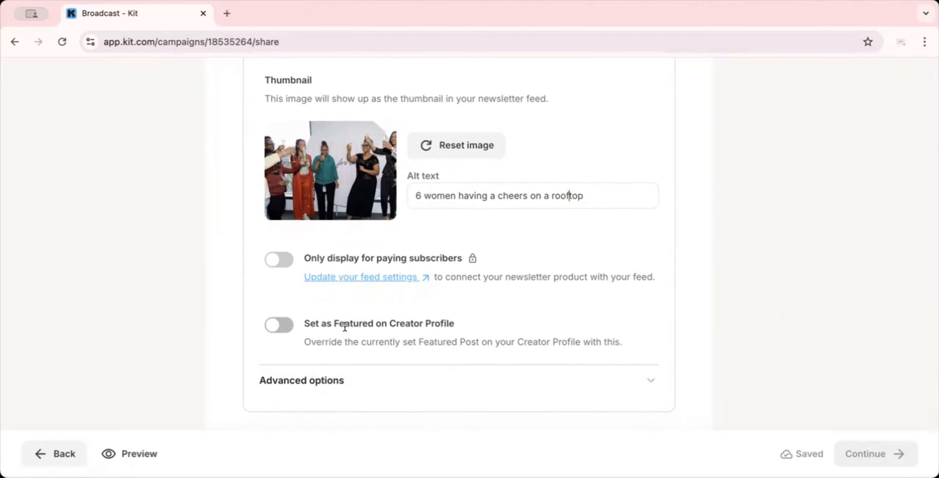
scroll(550, 341, "down", 2)
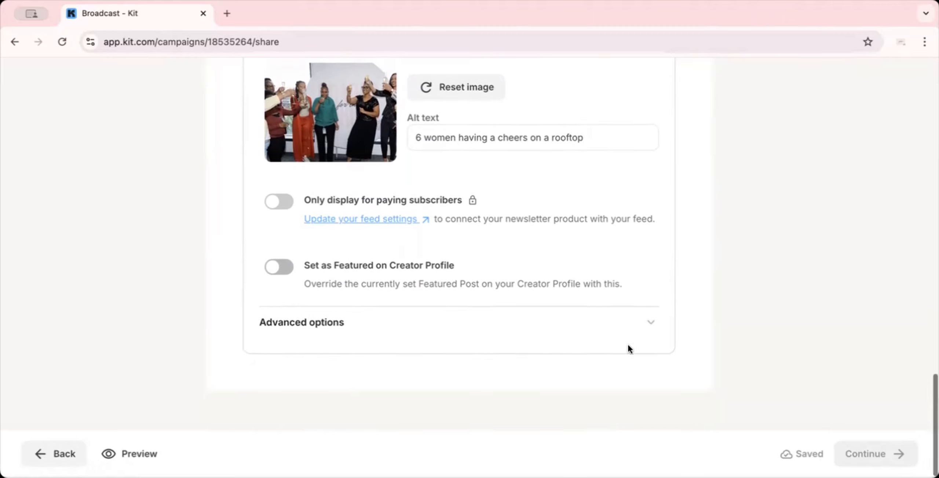
left_click(652, 330)
scroll(653, 332, "down", 2)
scroll(650, 324, "down", 2)
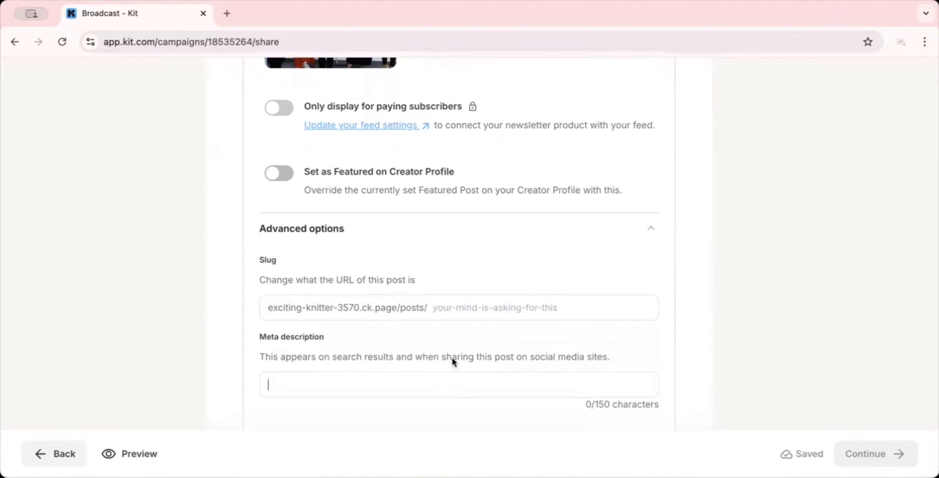
scroll(470, 257, "up", 10)
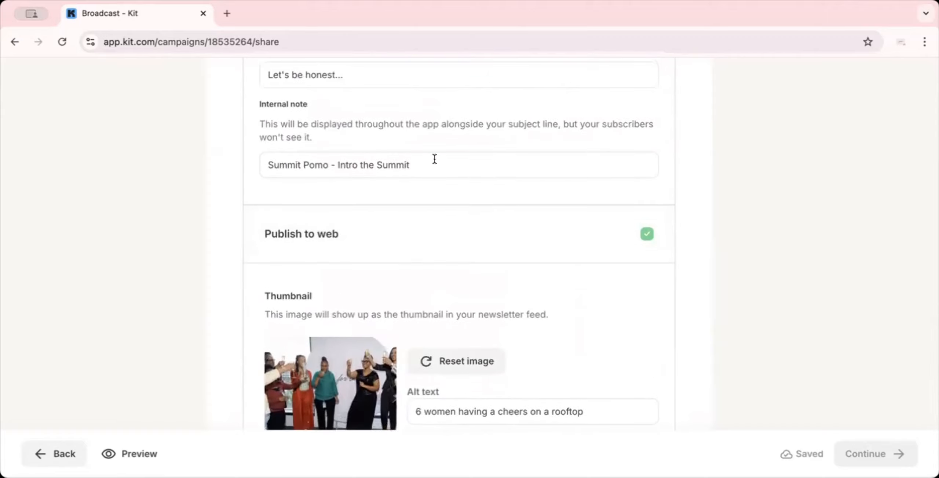
triple_click(434, 158)
key("ctrl+c")
scroll(442, 249, "down", 10)
scroll(445, 248, "up", 1)
left_click(355, 298)
key("ctrl+v")
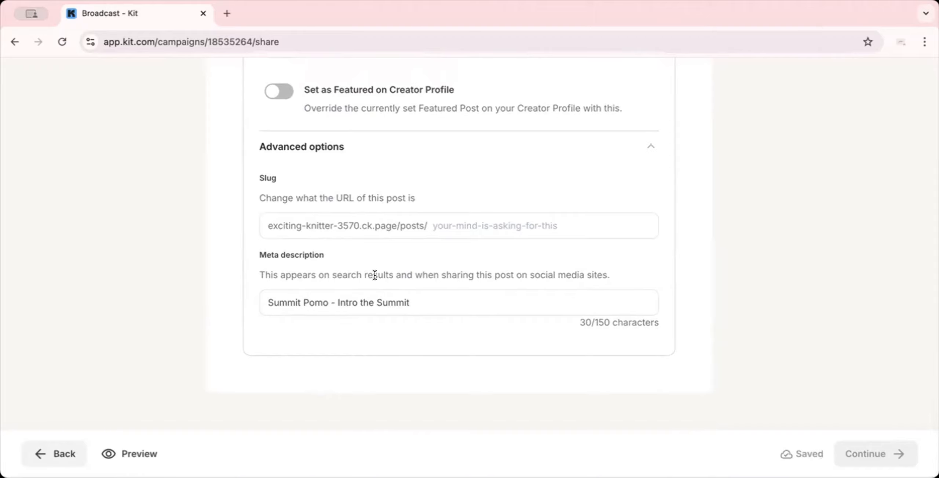
Append " - wellness & grift growth" to the end of the meta description
left_click_drag(336, 274, 431, 274)
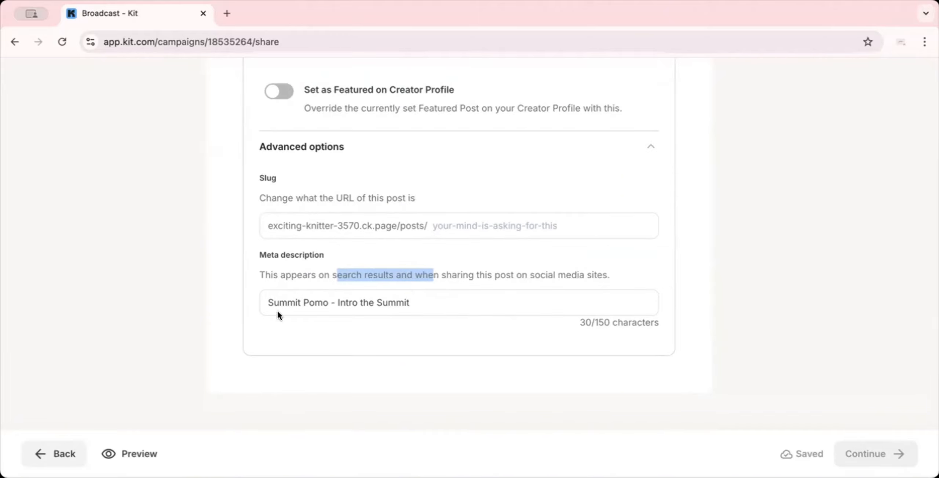
left_click(425, 304)
type("- ")
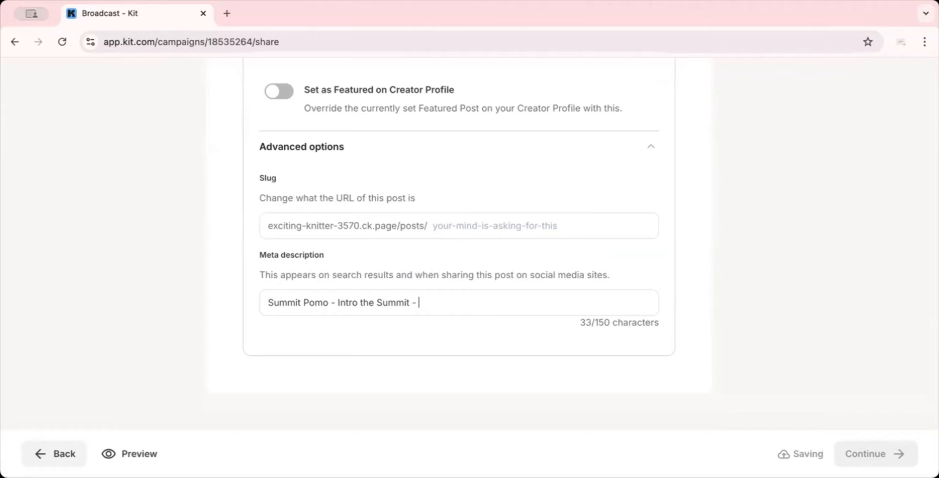
type("wellness & grift growth")
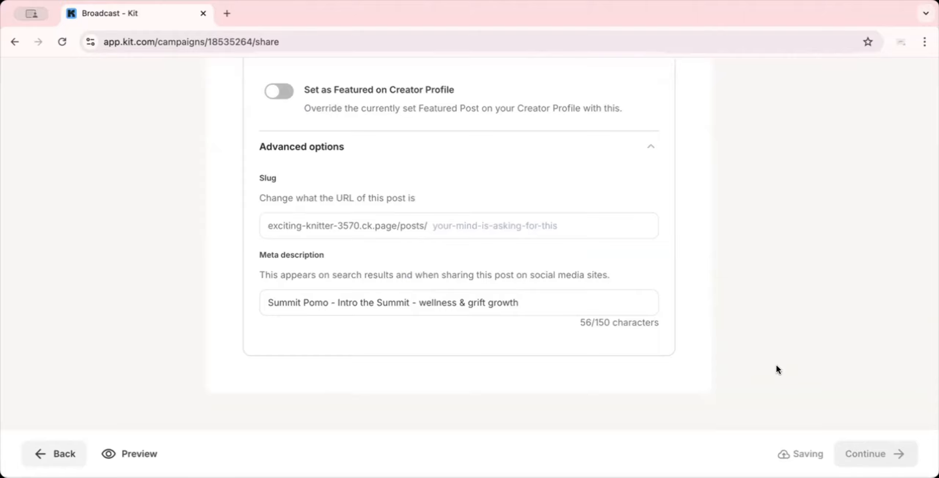
Select the BIA and Bona'Fide segments alongside GFT in the broadcast's first recipient filter
scroll(768, 228, "up", 15)
scroll(769, 229, "down", 7)
scroll(768, 229, "down", 10)
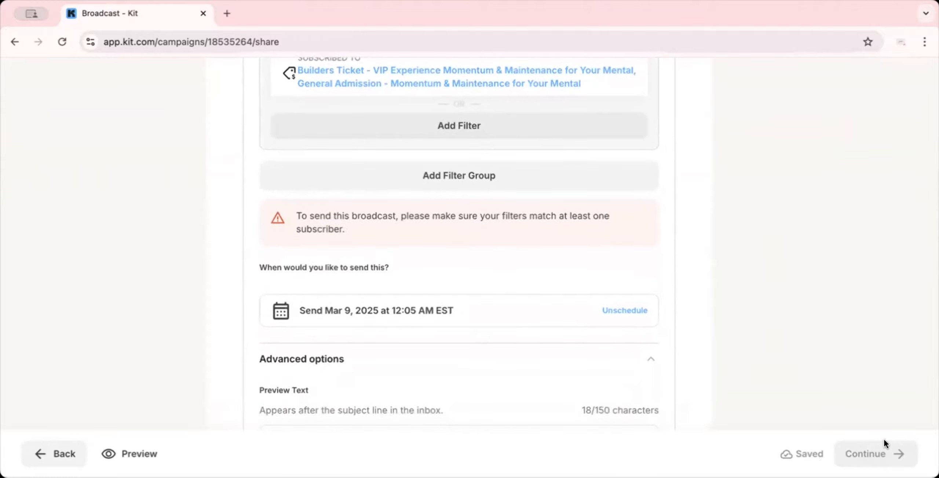
scroll(845, 366, "down", 15)
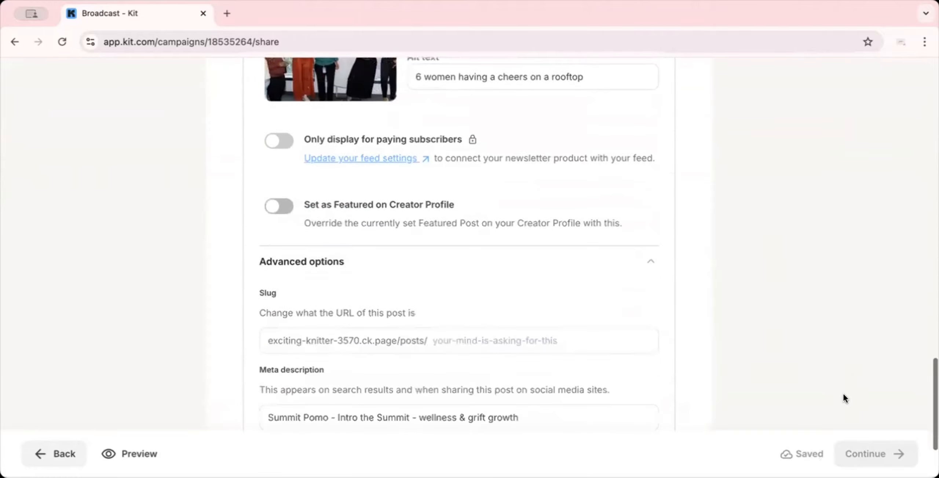
scroll(818, 326, "up", 20)
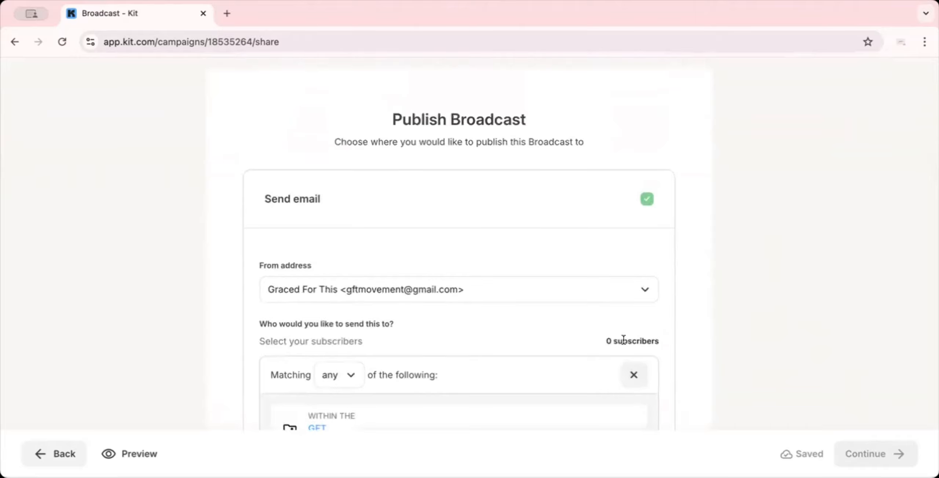
scroll(745, 293, "down", 5)
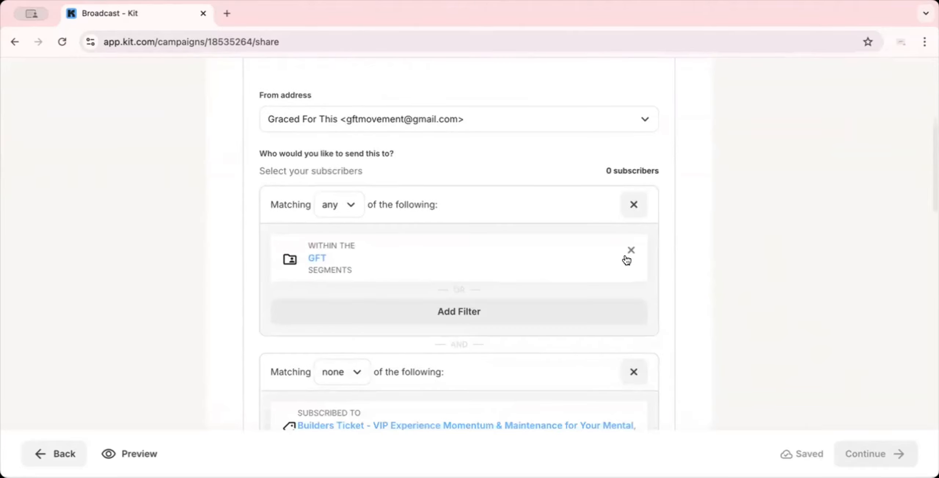
left_click(593, 262)
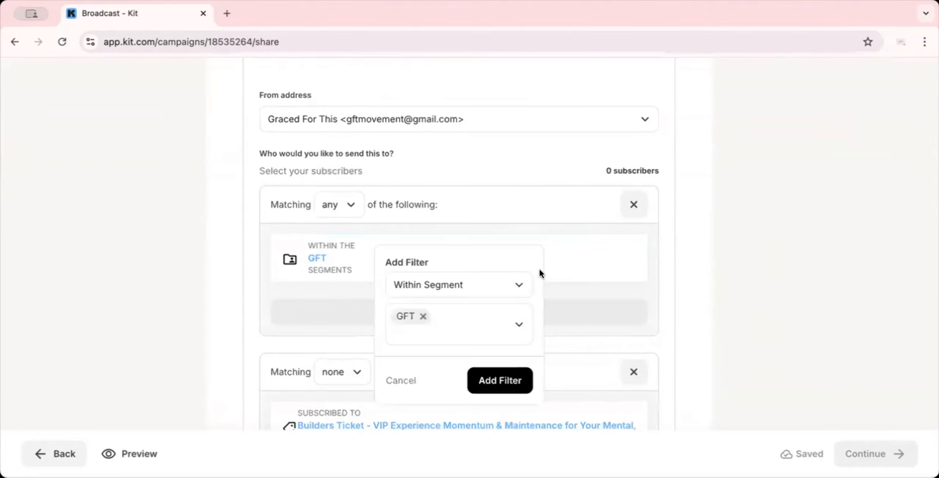
left_click(510, 318)
left_click(392, 364)
left_click(394, 390)
left_click(653, 314)
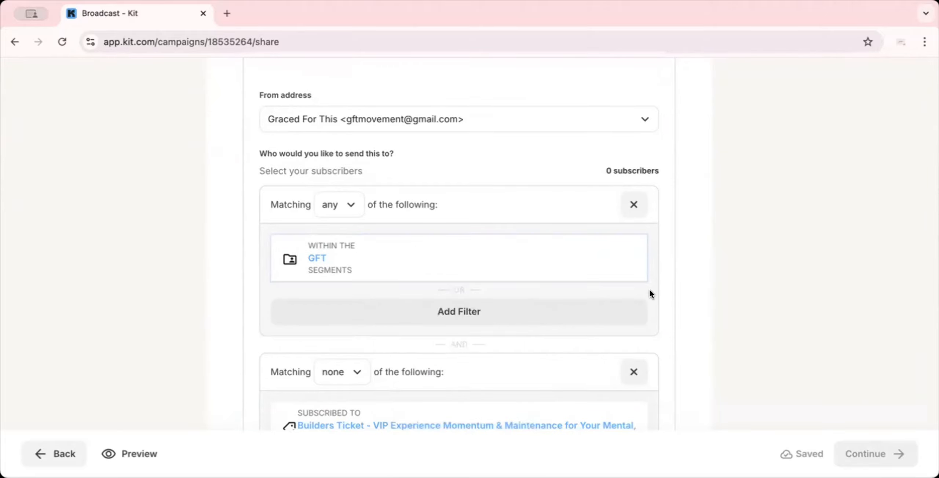
Add the KM segment to the same recipient filter and apply the updated filter
scroll(627, 297, "down", 2)
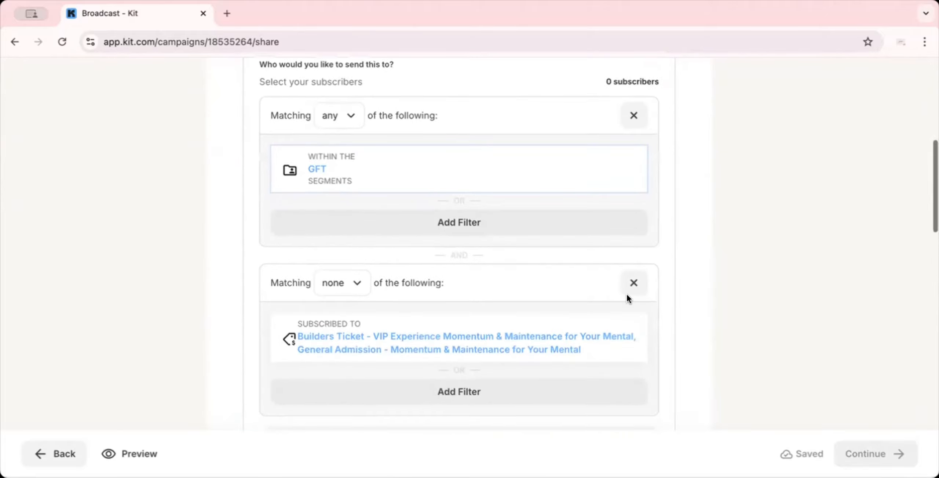
left_click(501, 227)
left_click(468, 242)
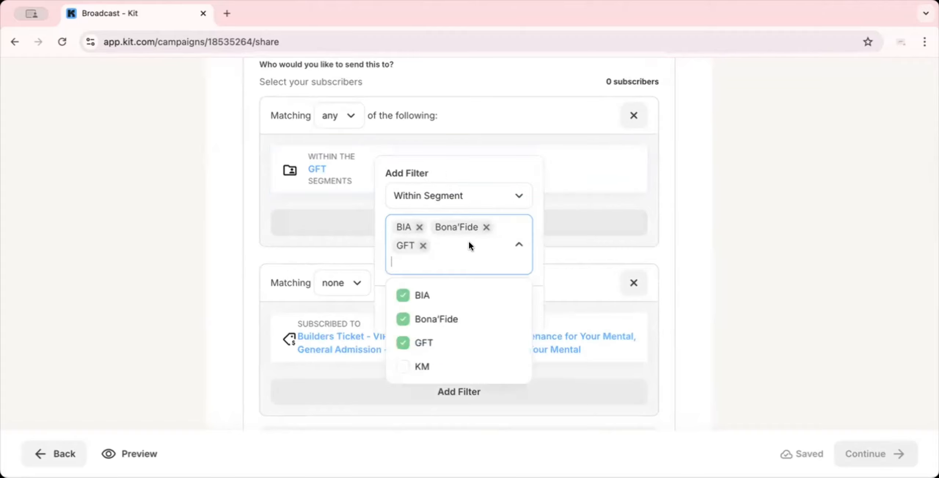
left_click(403, 366)
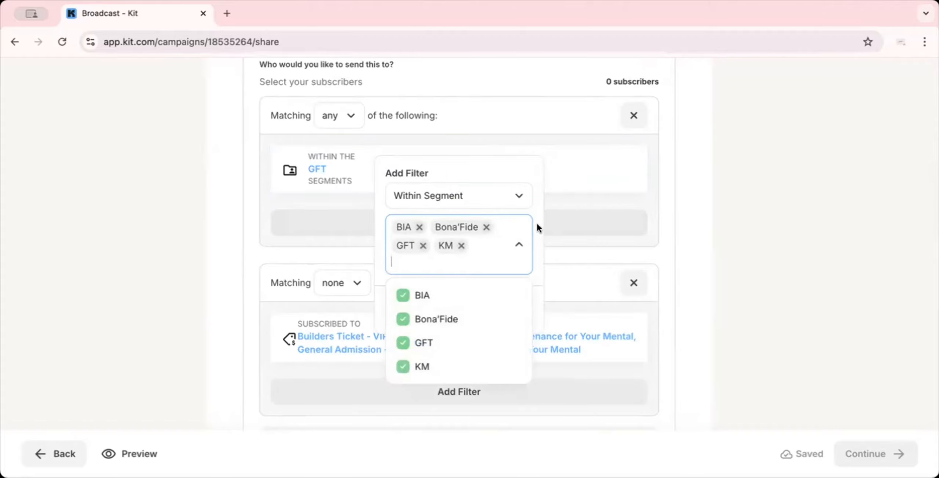
left_click(534, 207)
left_click(510, 312)
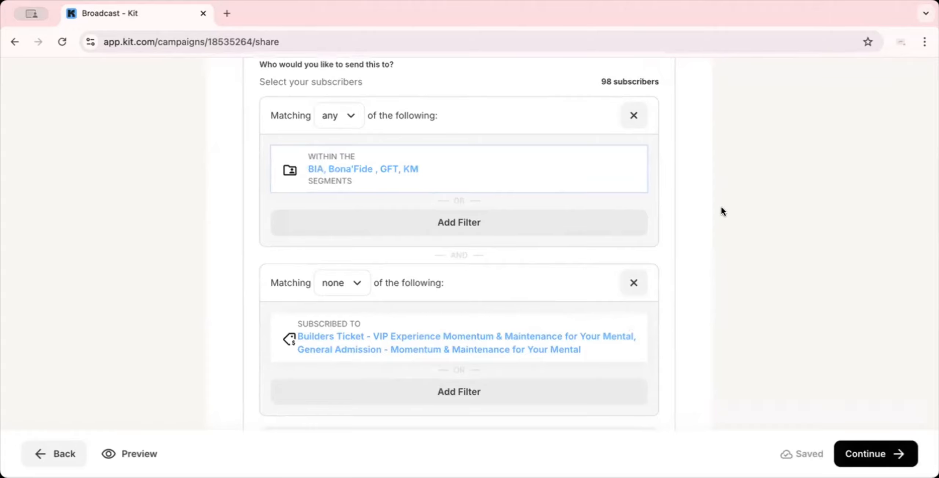
Continue to the publishing summary, review its email, web and date details, schedule the broadcast and dismiss the confirmation
scroll(720, 206, "down", 5)
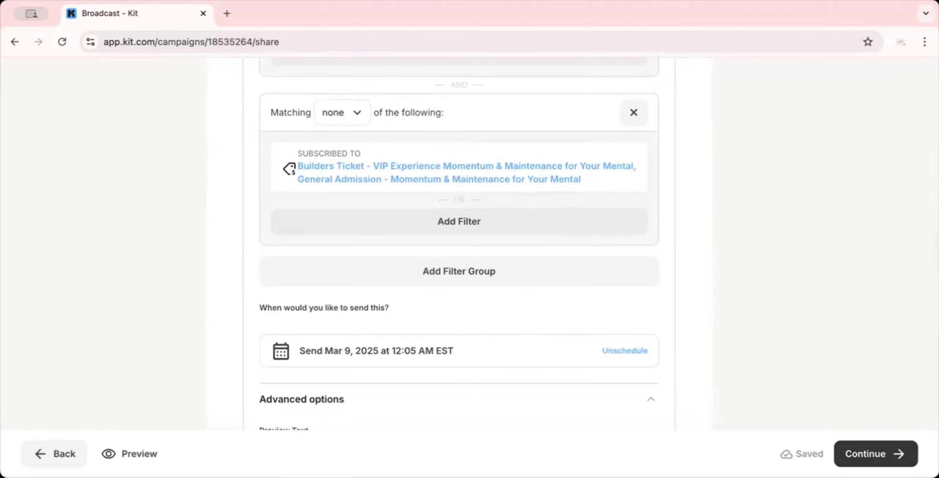
left_click(873, 456)
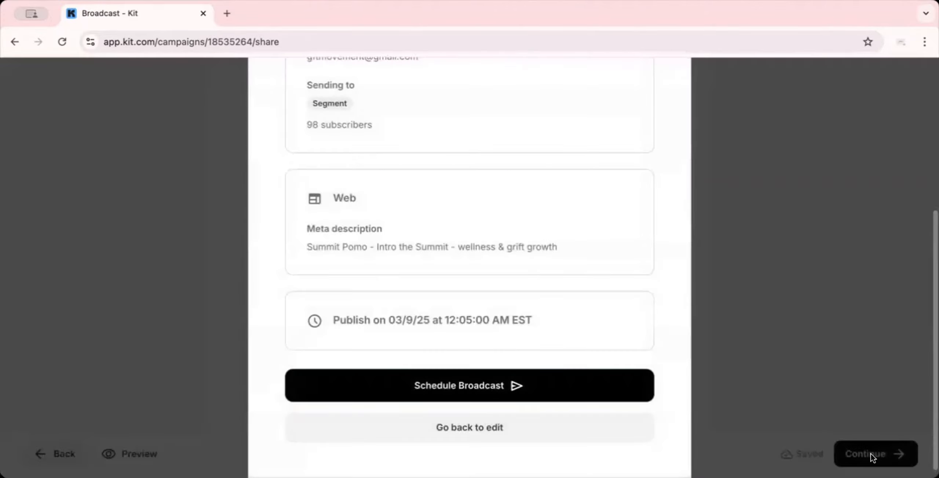
scroll(662, 252, "up", 3)
scroll(662, 251, "up", 3)
scroll(661, 251, "down", 3)
scroll(661, 246, "down", 5)
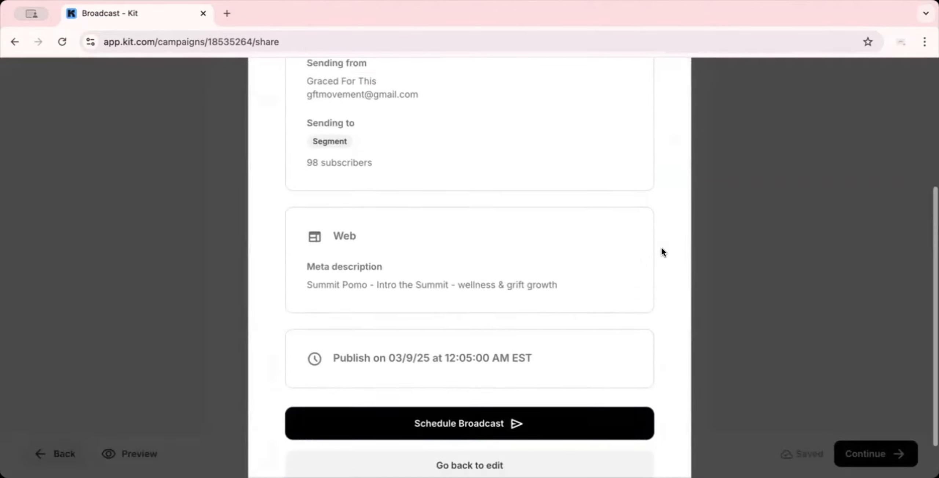
left_click(546, 380)
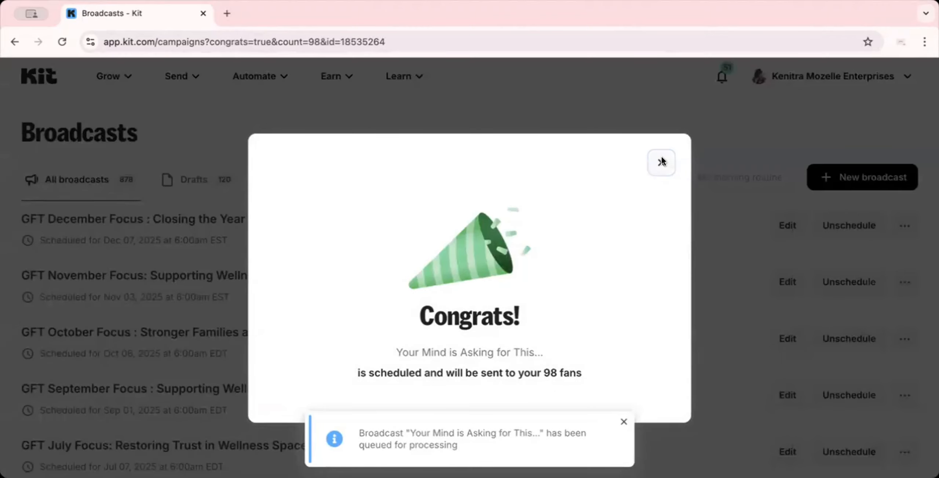
left_click(662, 162)
Reload the broadcasts list and look through the processing, draft and queued broadcasts
left_click(276, 42)
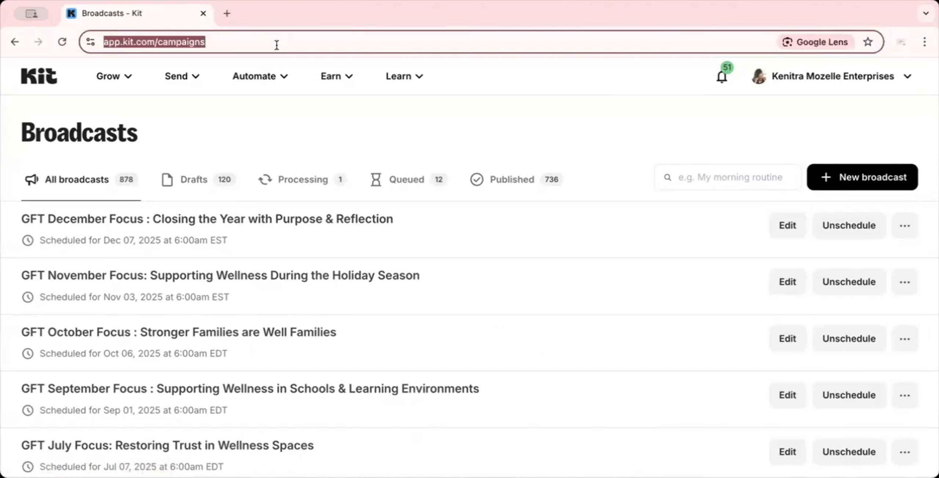
key("Return")
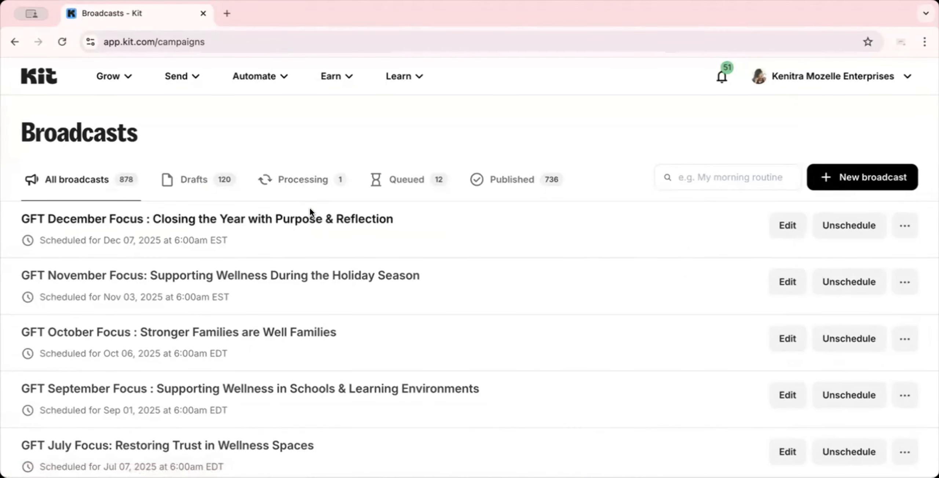
left_click(309, 181)
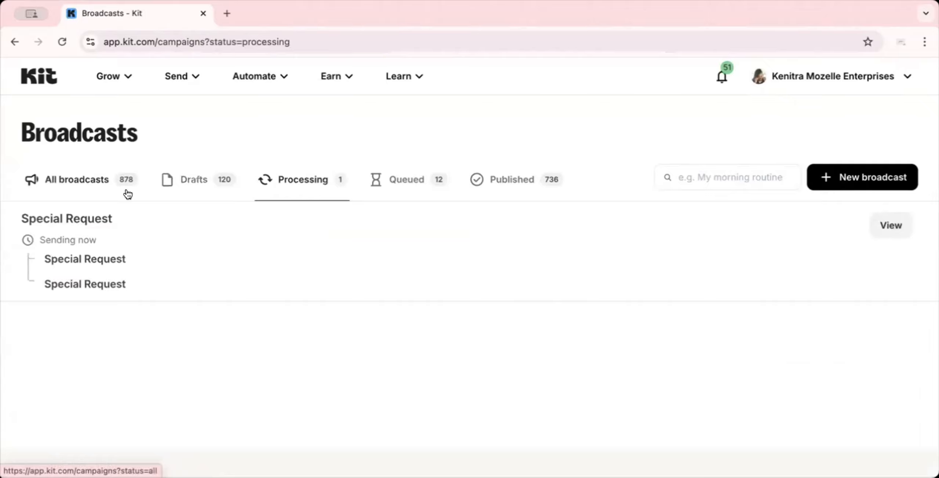
left_click(206, 182)
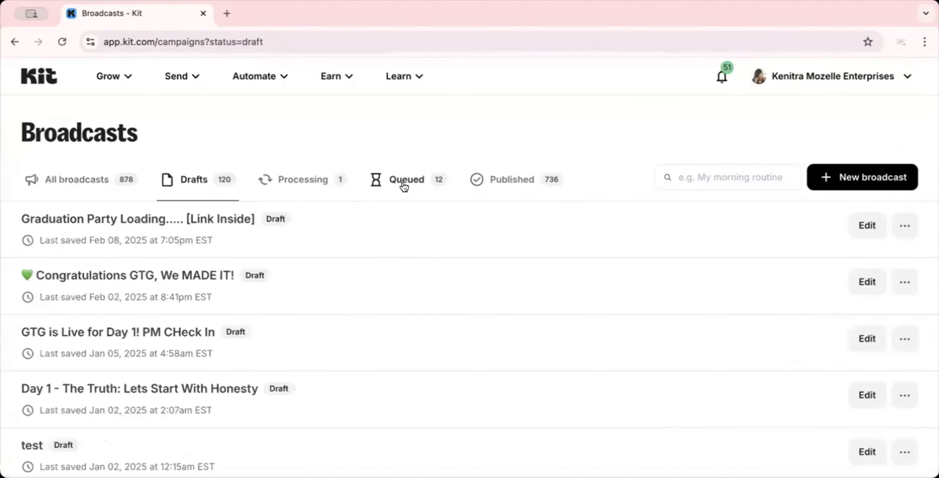
left_click(402, 186)
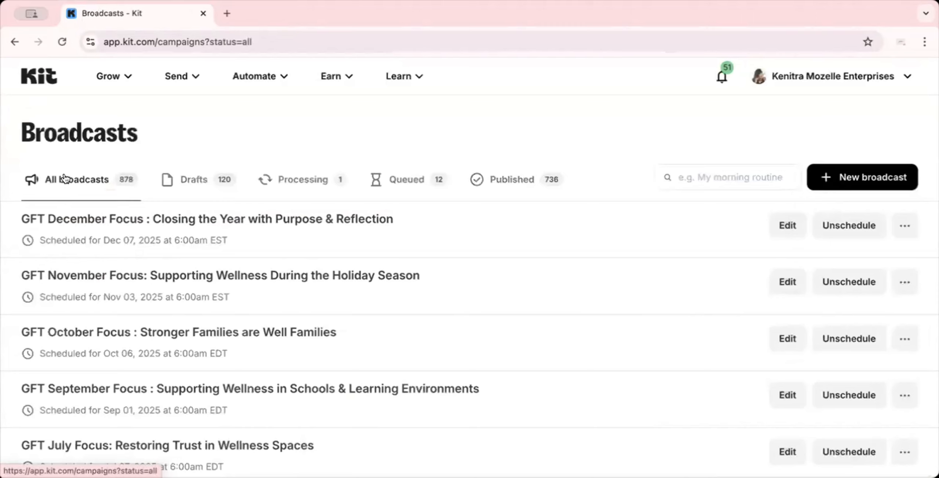
Locate "Your Mind is Asking for This..." on page 2 of all broadcasts and examine its internal note and scheduled time
left_click_drag(103, 241, 161, 240)
left_click_drag(104, 297, 134, 290)
scroll(133, 290, "down", 8)
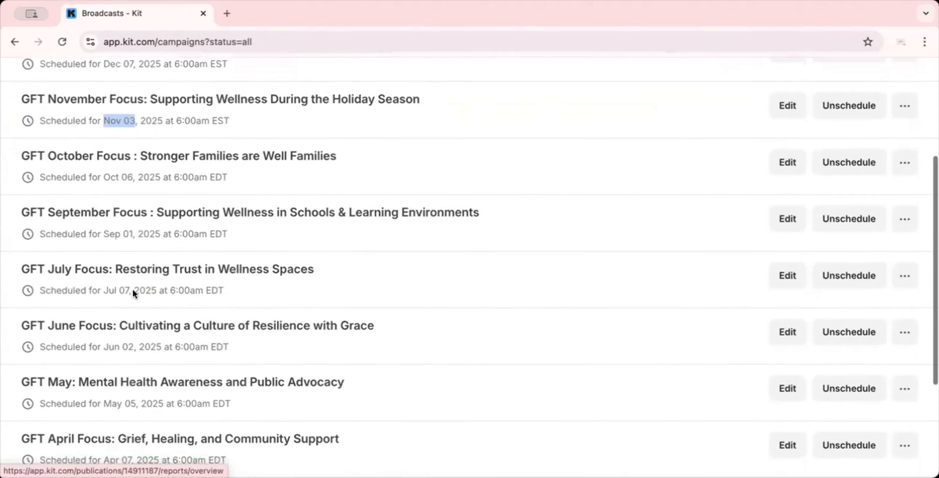
scroll(132, 290, "down", 2)
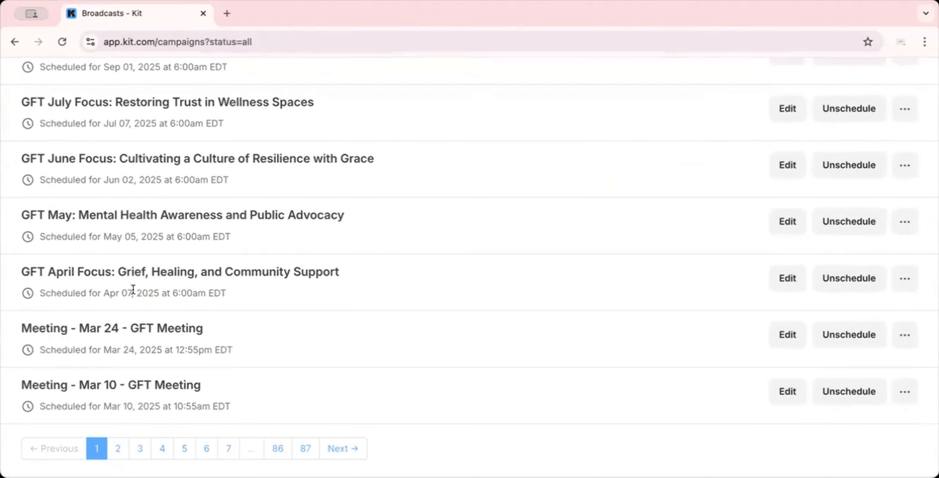
left_click(117, 449)
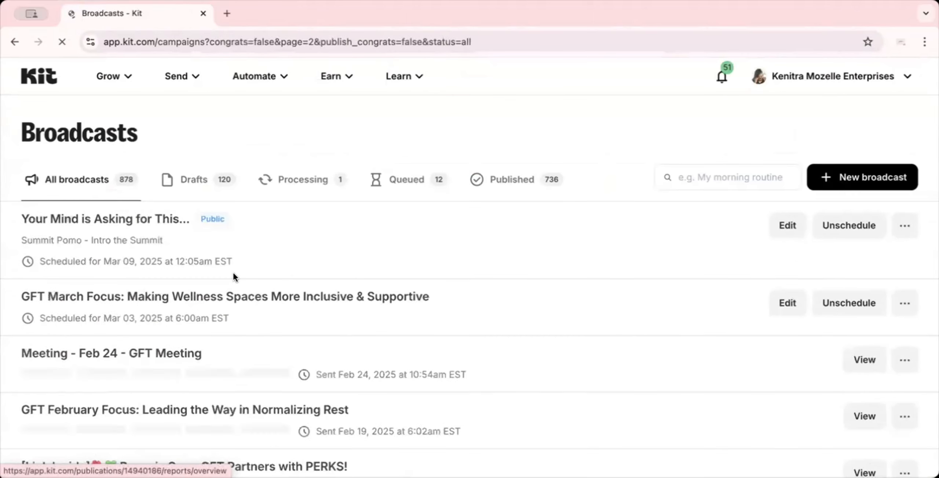
scroll(233, 273, "down", 2)
scroll(232, 271, "down", 1)
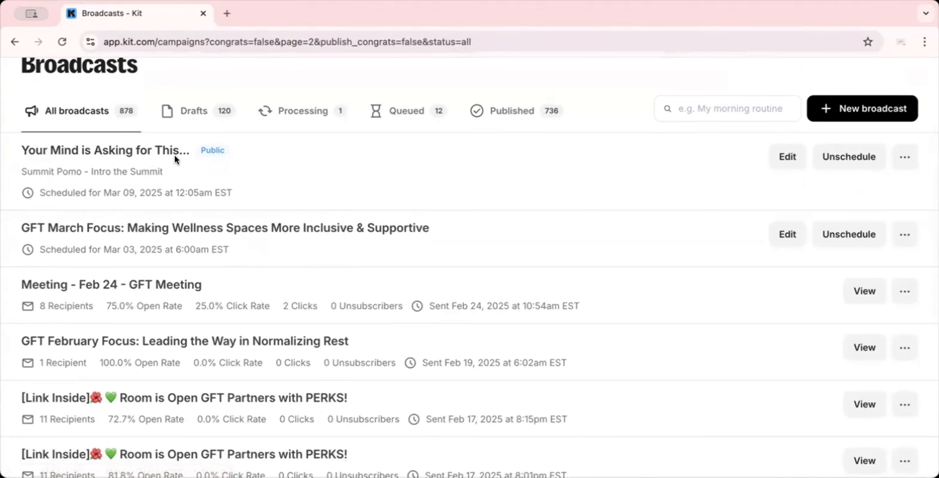
left_click_drag(22, 171, 174, 176)
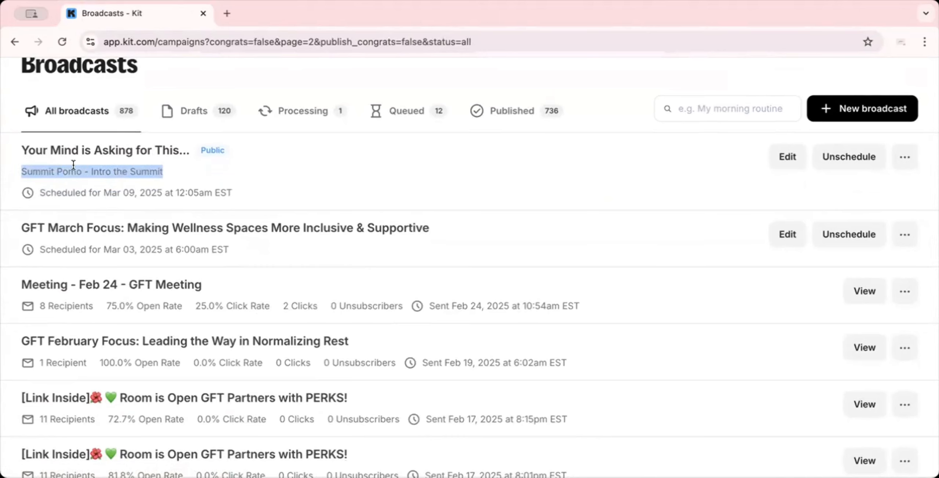
left_click_drag(203, 191, 179, 191)
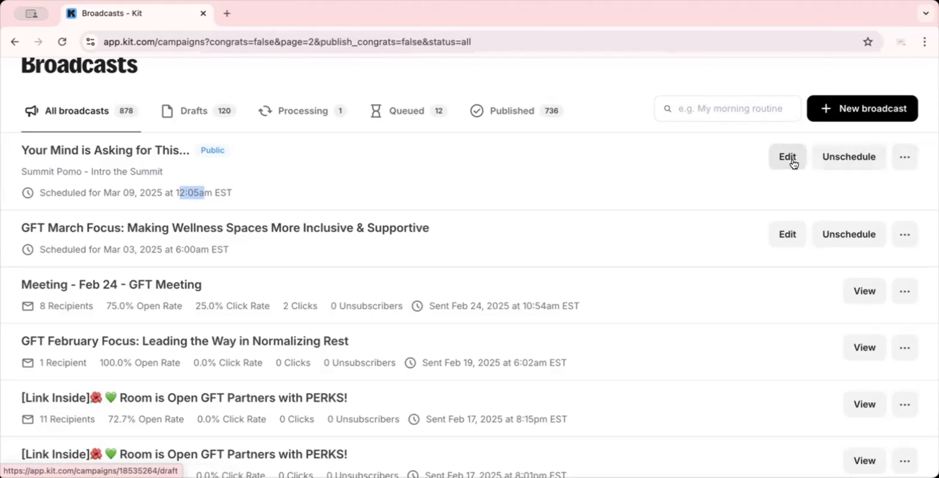
Unschedule the "Your Mind is Asking for This..." broadcast and delete its resulting draft from page 2 of the list
left_click(905, 160)
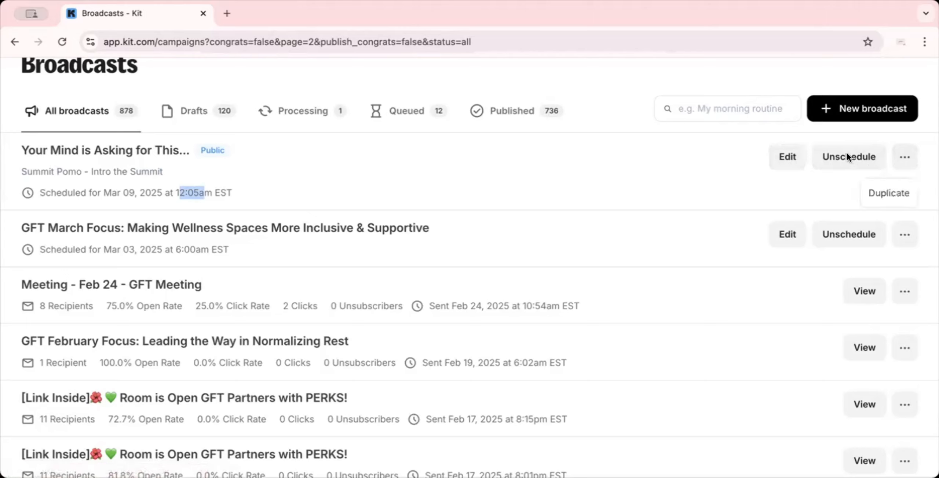
left_click(831, 163)
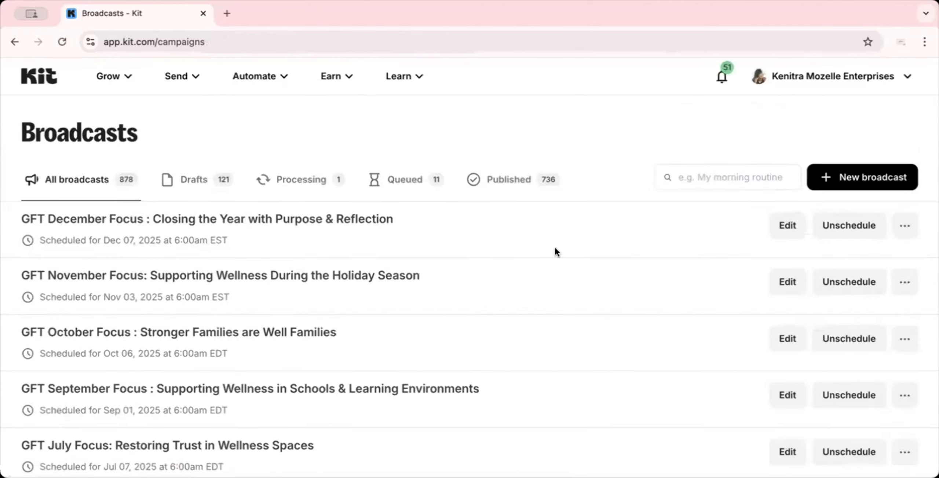
scroll(545, 263, "down", 10)
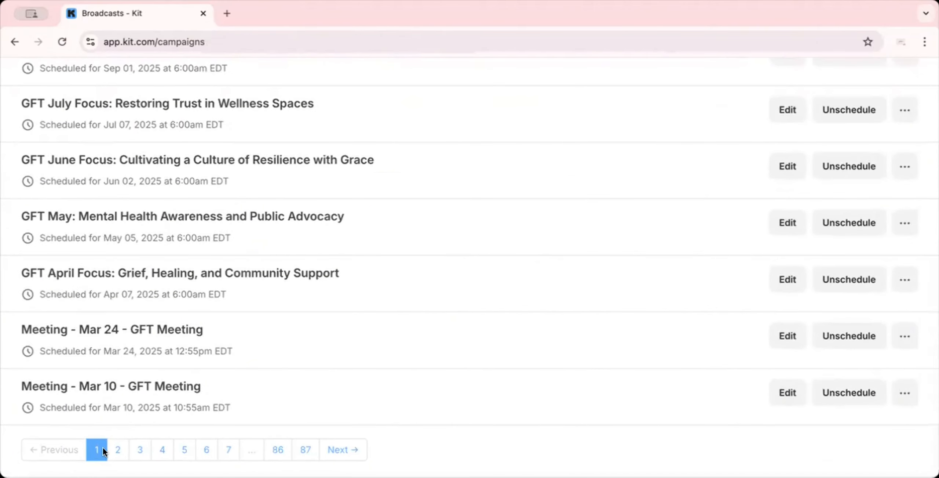
left_click(118, 449)
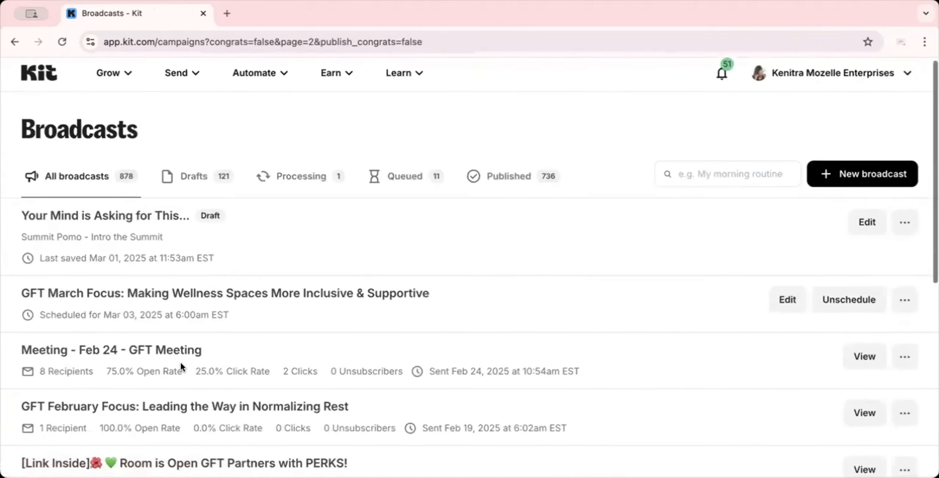
scroll(180, 361, "down", 2)
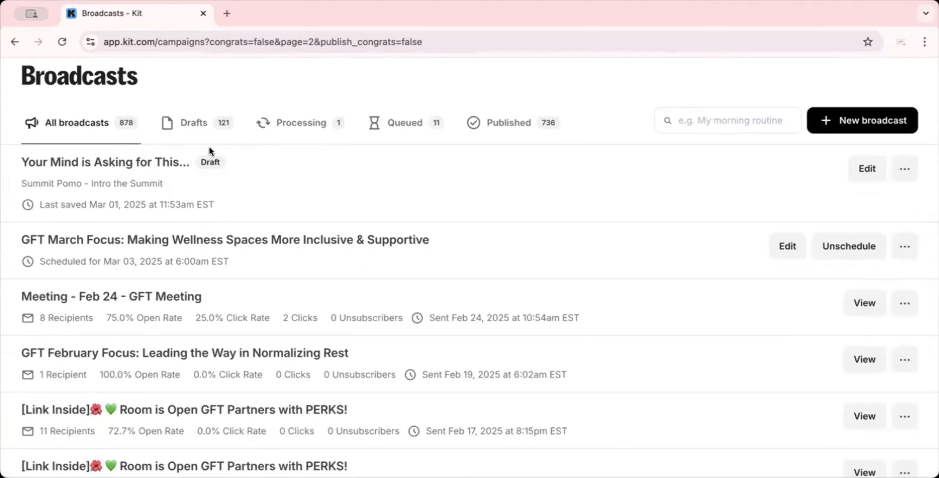
left_click(905, 164)
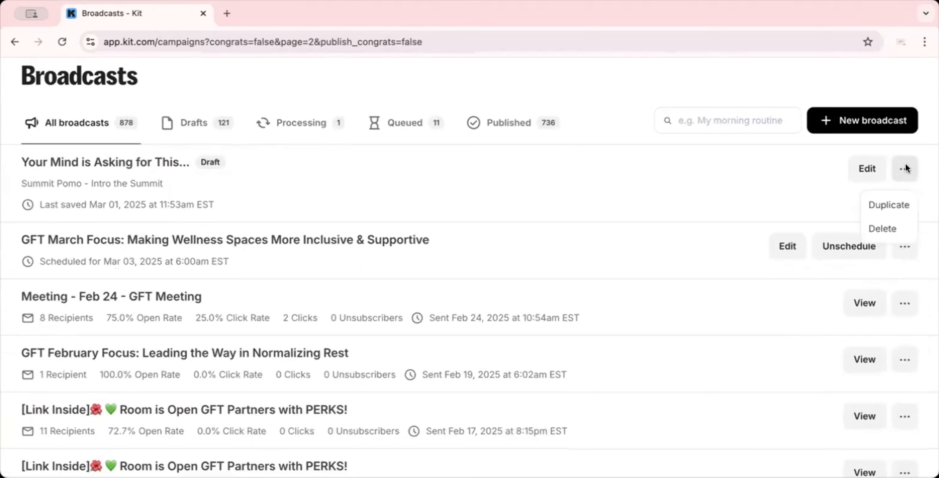
left_click(875, 229)
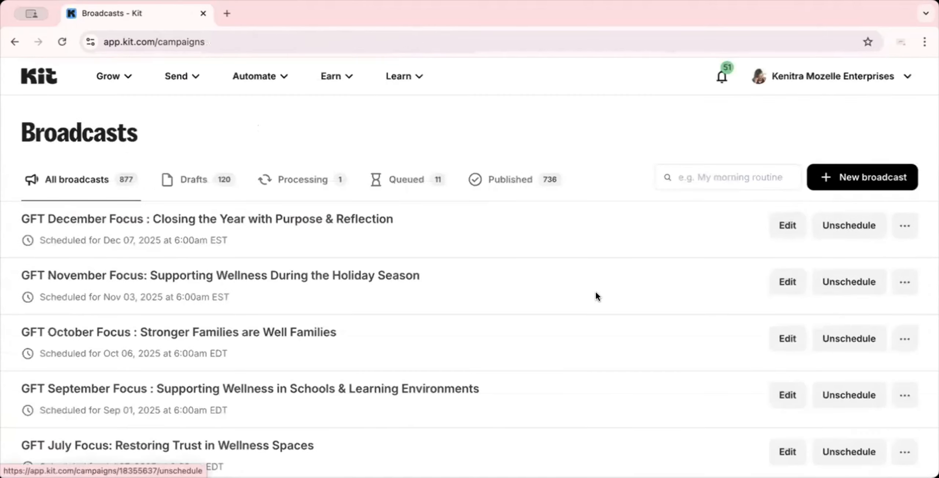
scroll(595, 291, "down", 10)
scroll(480, 239, "up", 10)
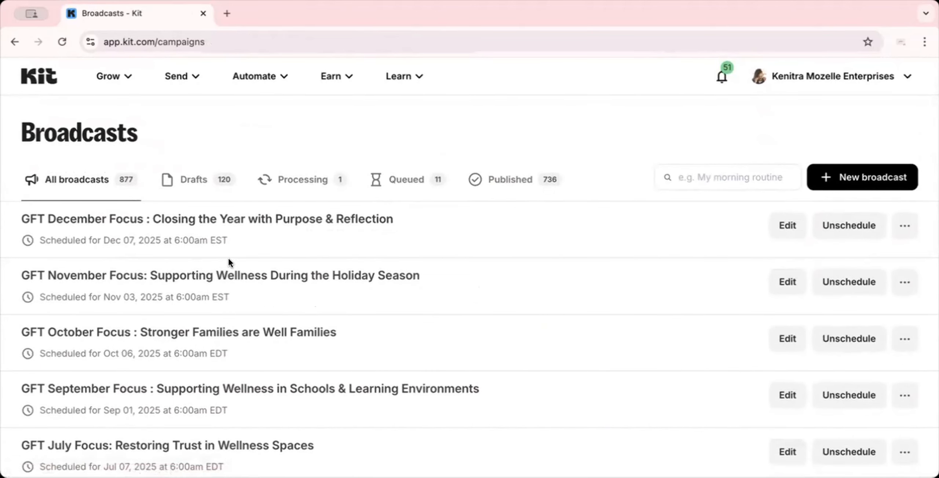
scroll(228, 261, "down", 3)
scroll(228, 259, "down", 5)
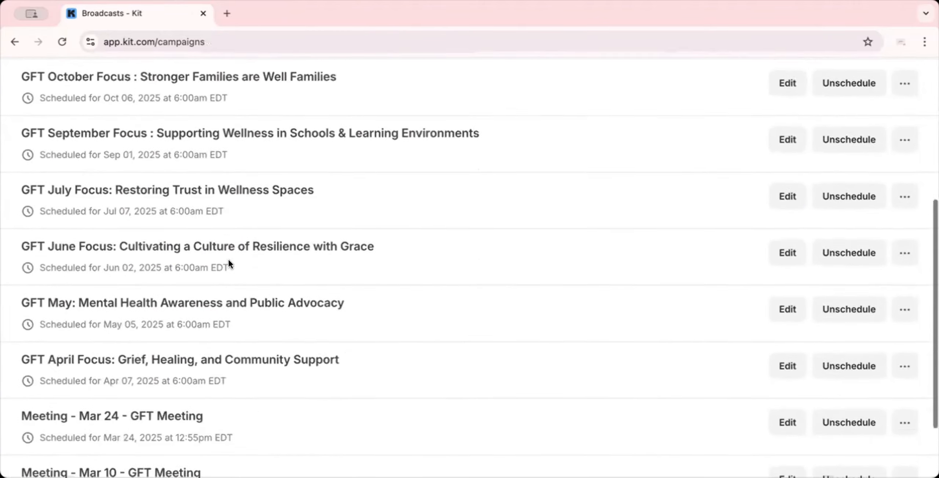
scroll(229, 259, "up", 10)
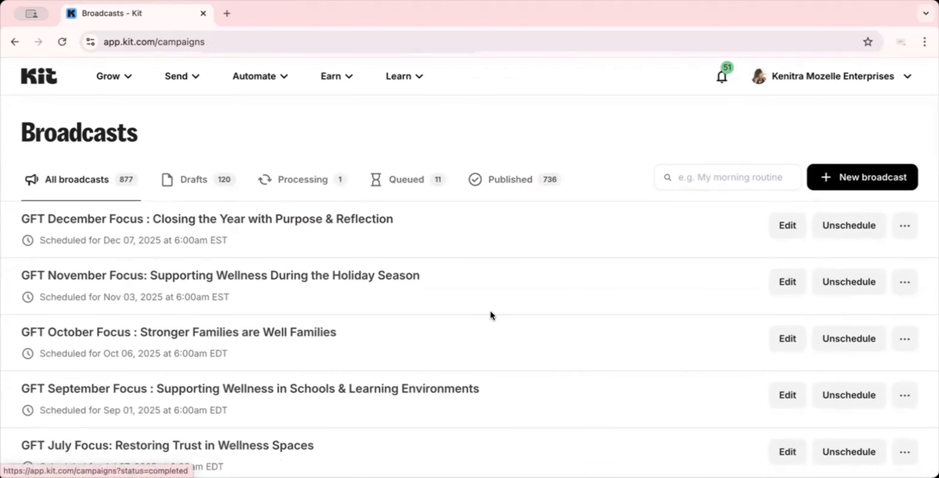
scroll(490, 314, "down", 10)
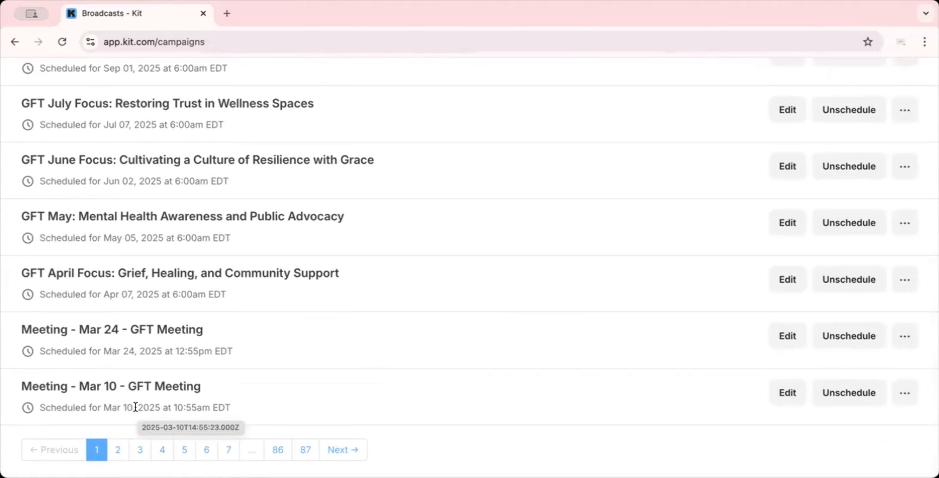
scroll(522, 191, "up", 10)
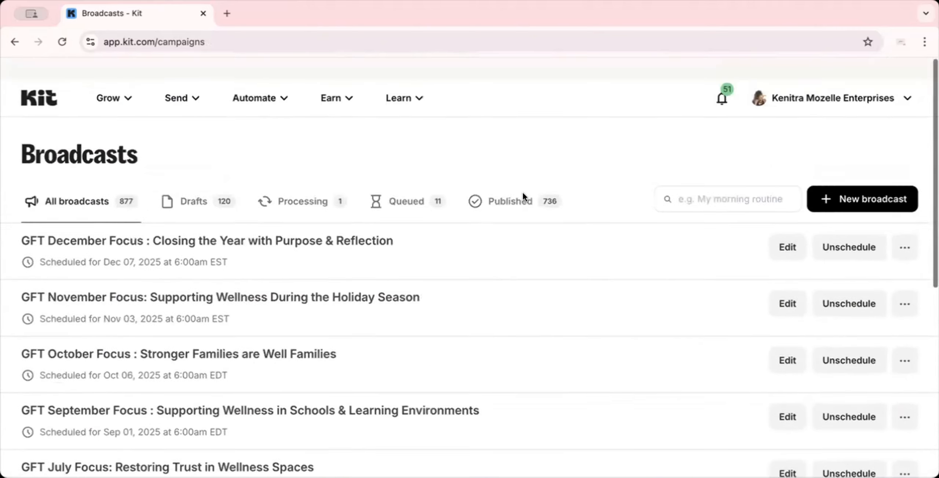